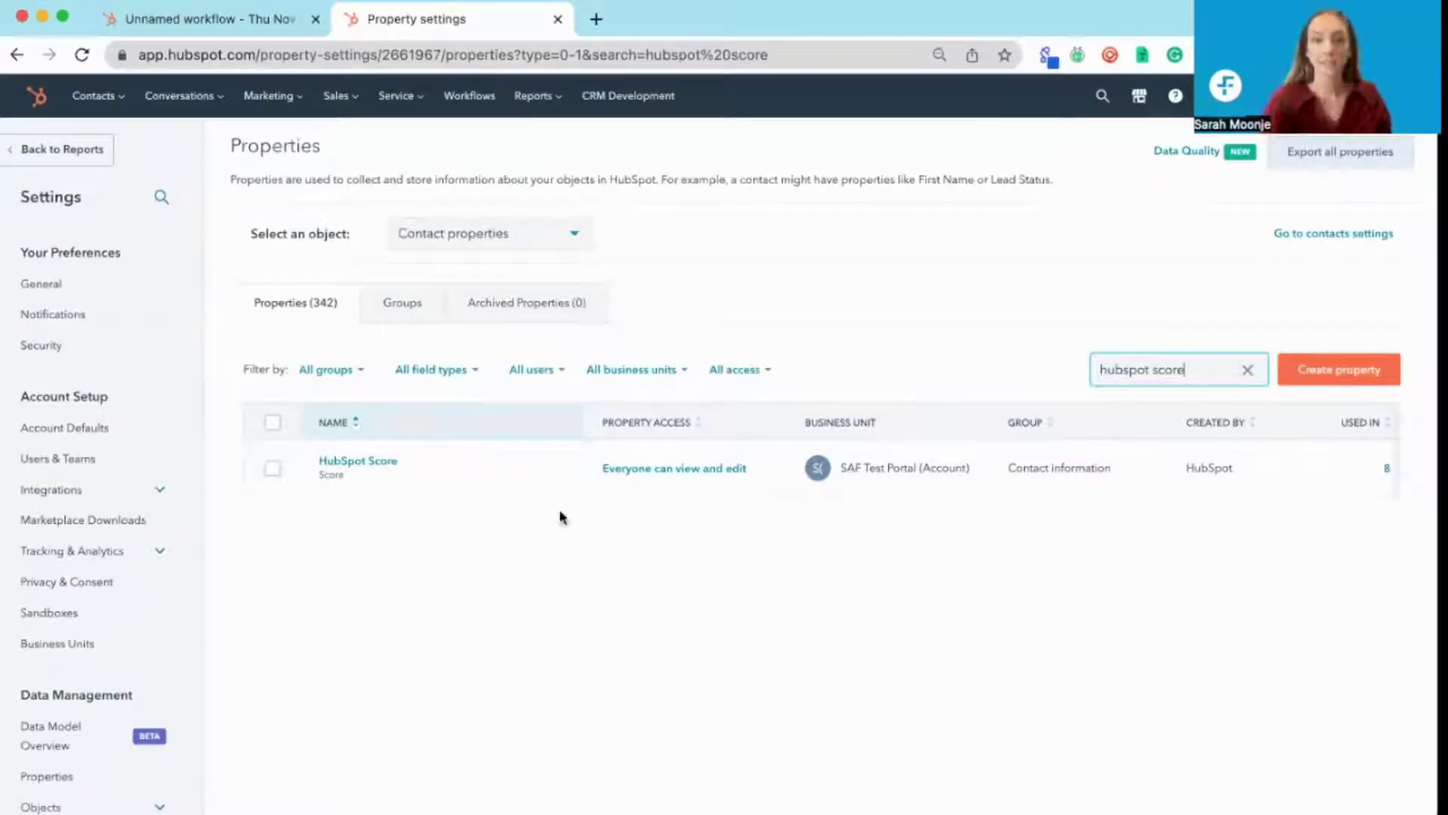
Step: Open the HubSpot Score property editor and review criteria like -10 bounced emails and -50 Role Rejected
mouse_move(371, 445)
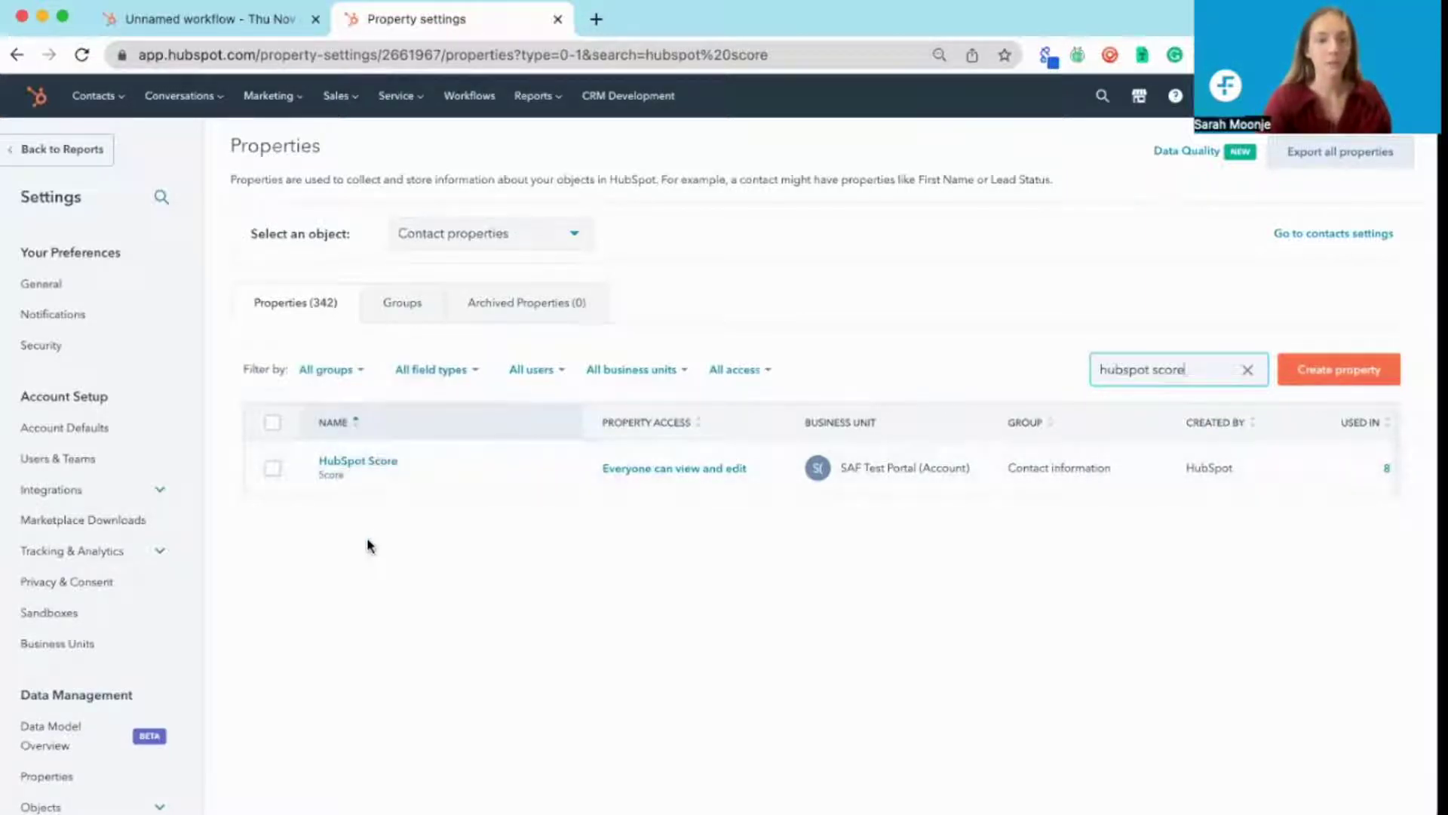
scroll(170, 672, down, 3)
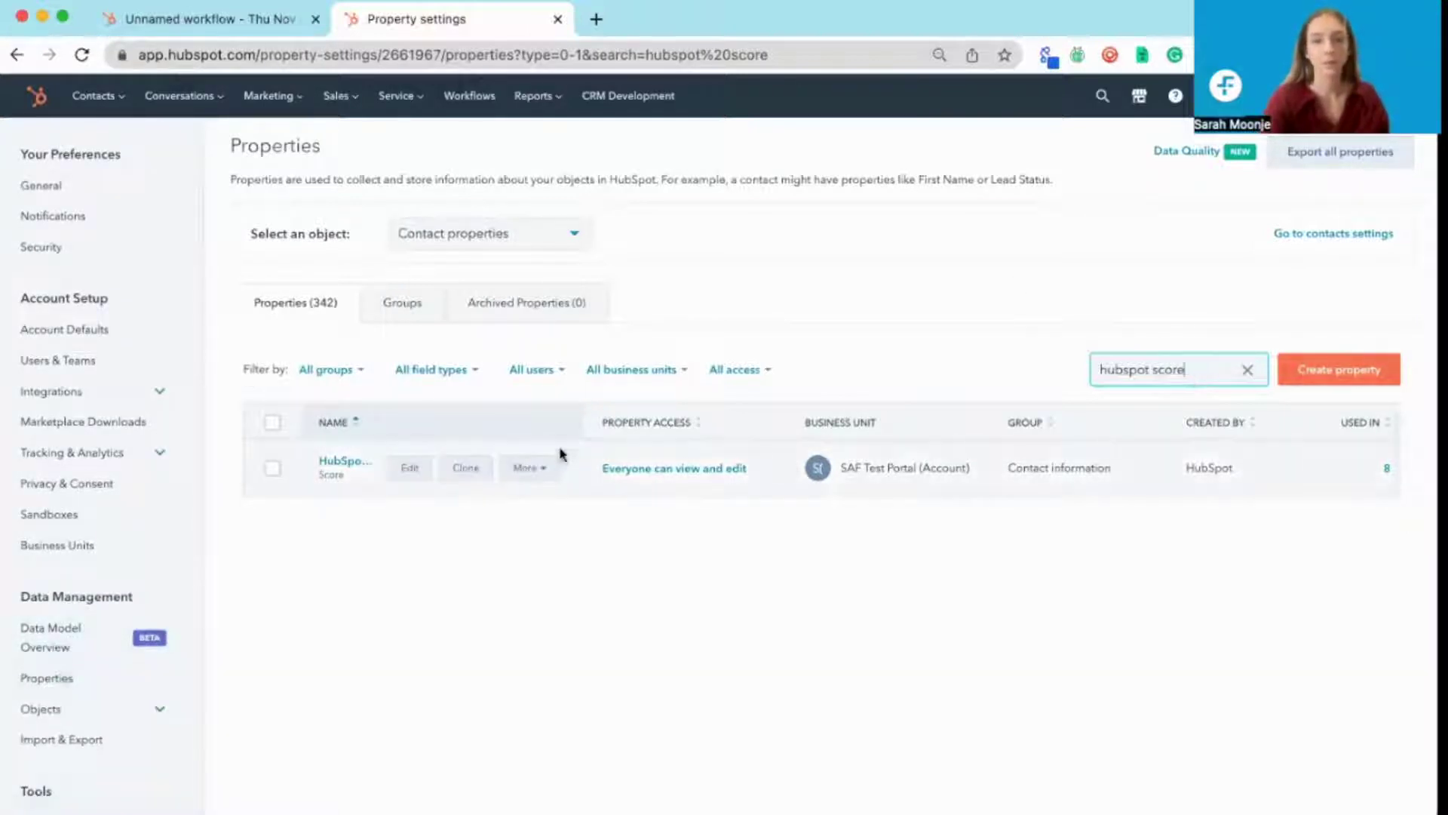
click(413, 470)
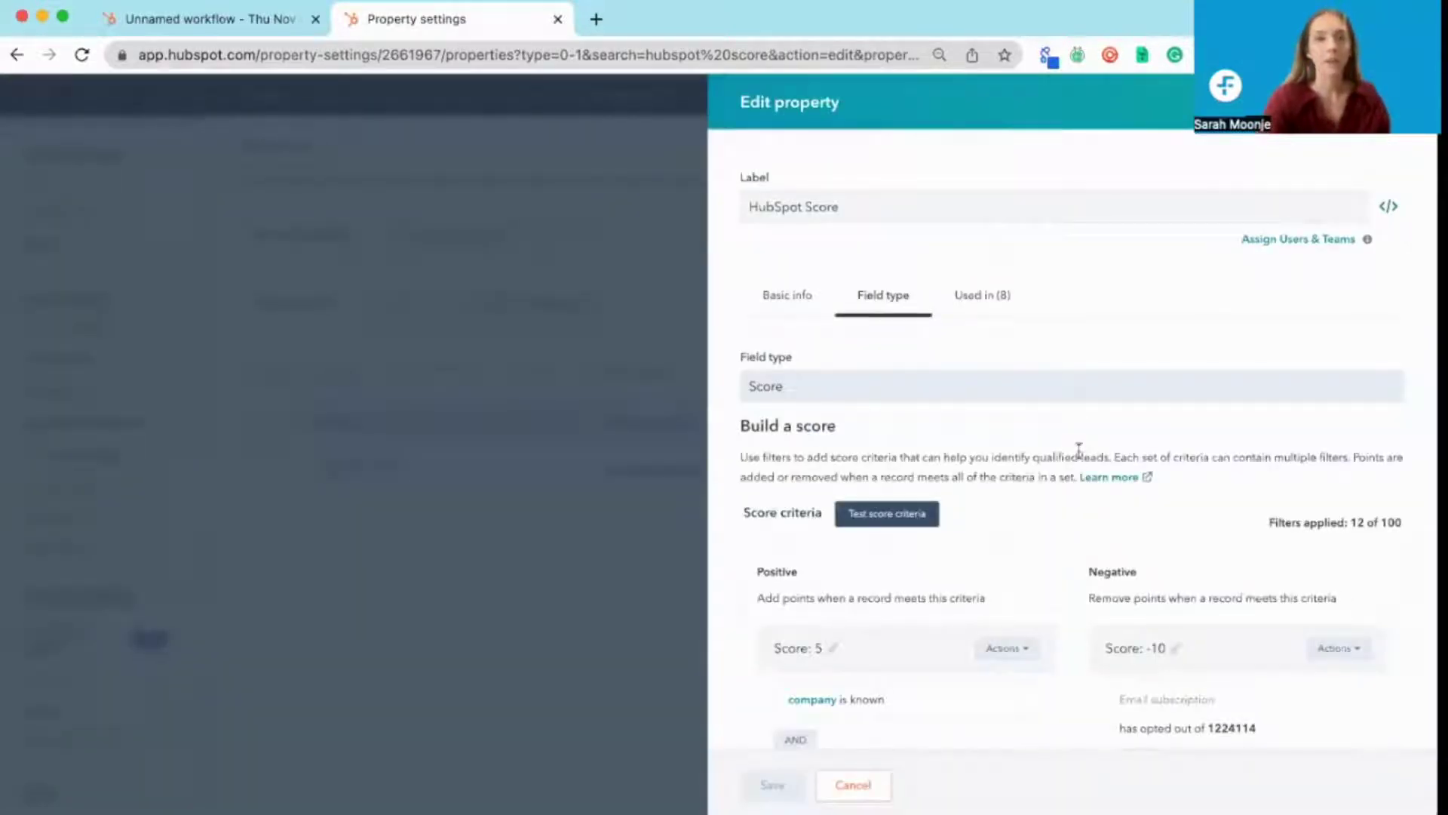
scroll(1077, 452, down, 2)
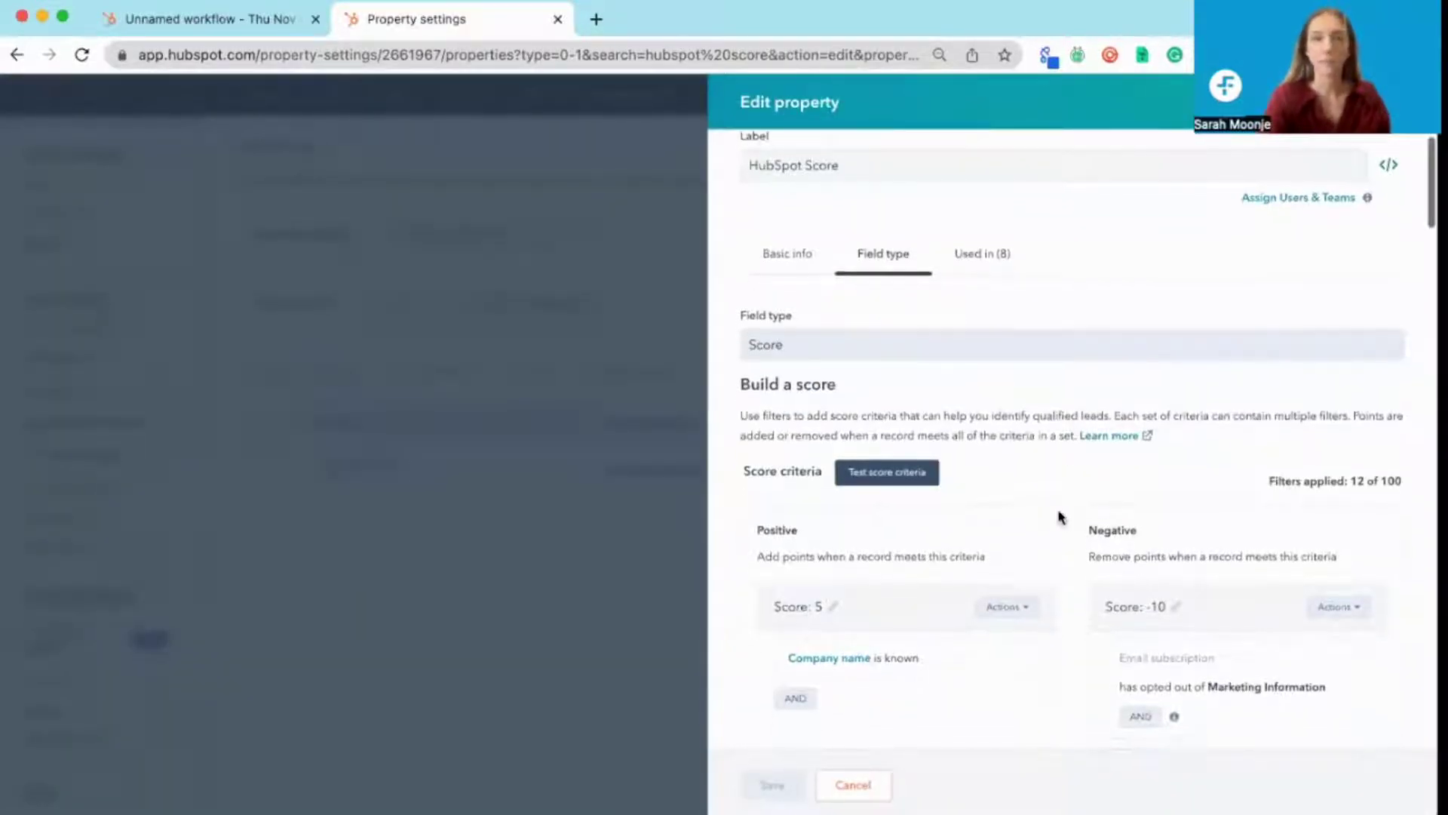
scroll(1060, 516, down, 3)
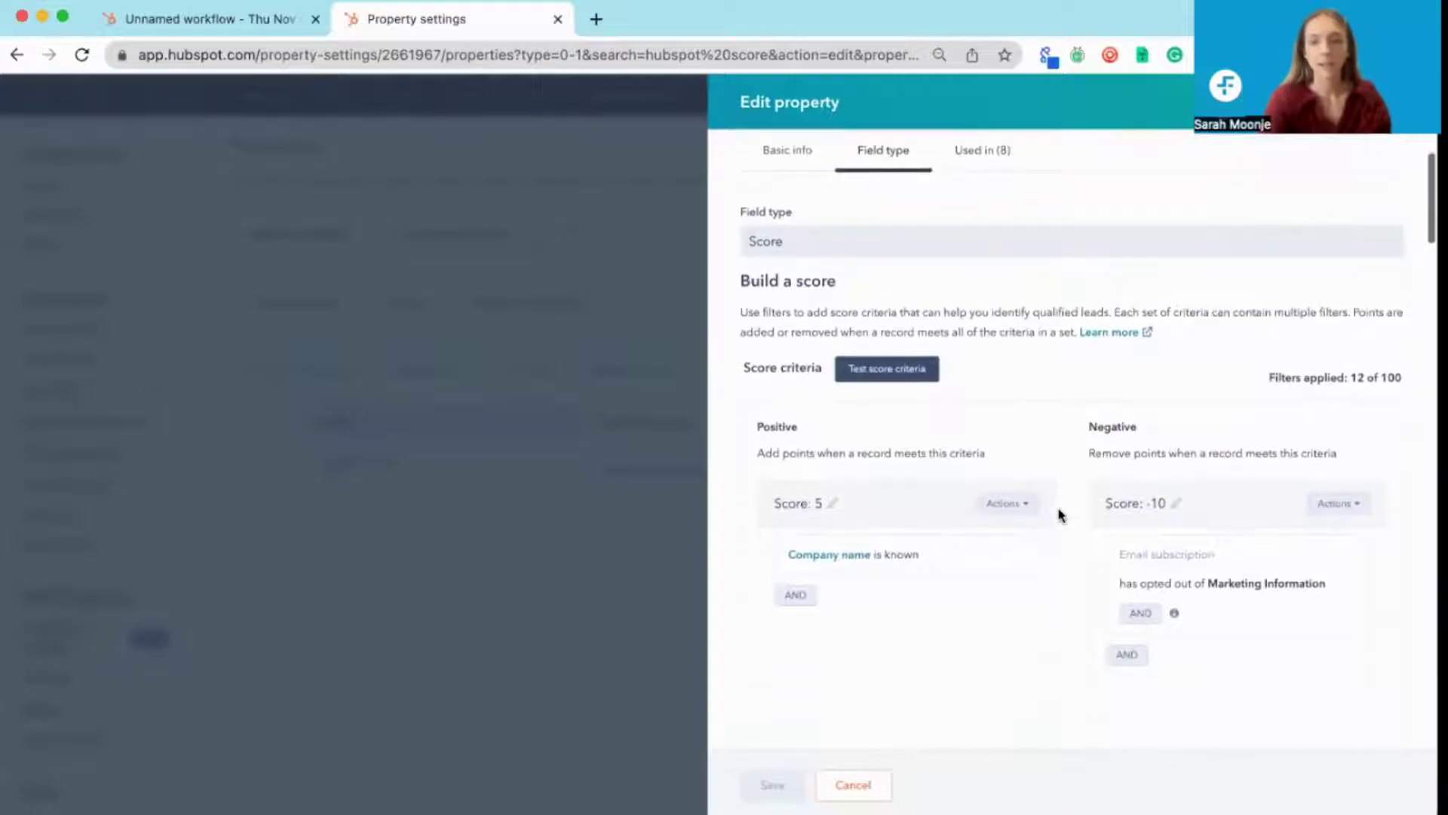
scroll(1060, 517, down, 8)
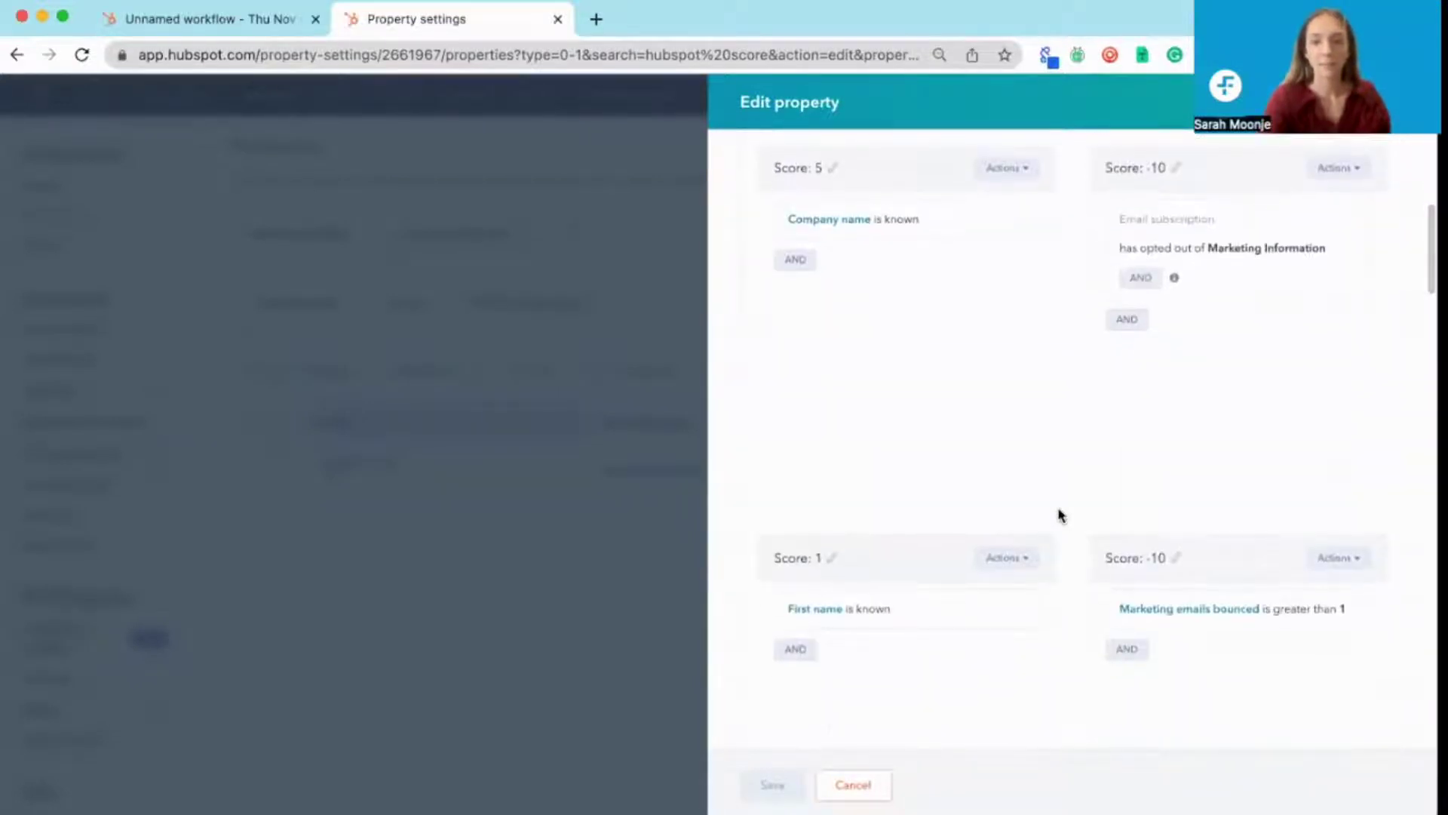
scroll(1060, 516, down, 10)
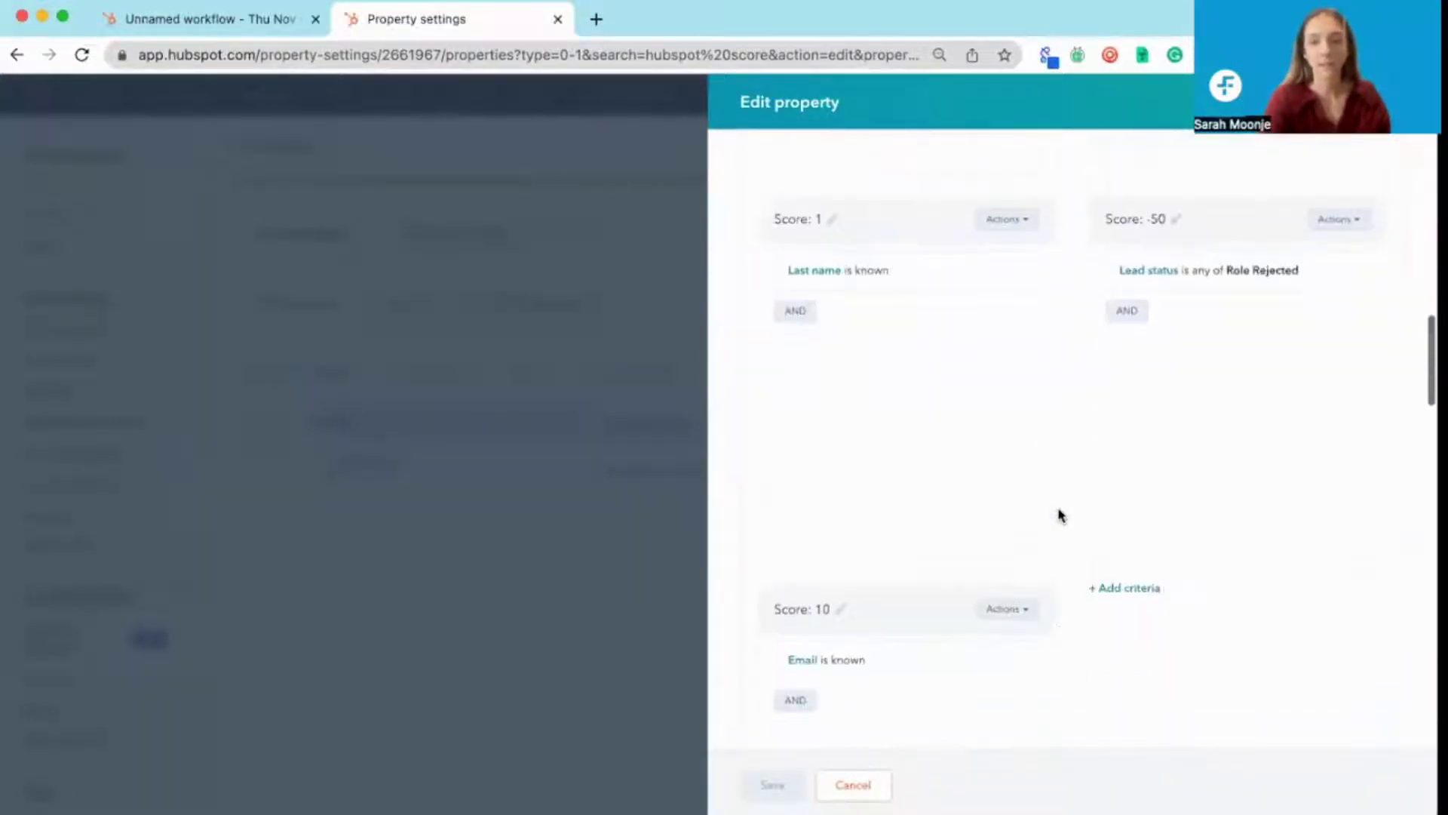
scroll(1060, 517, down, 10)
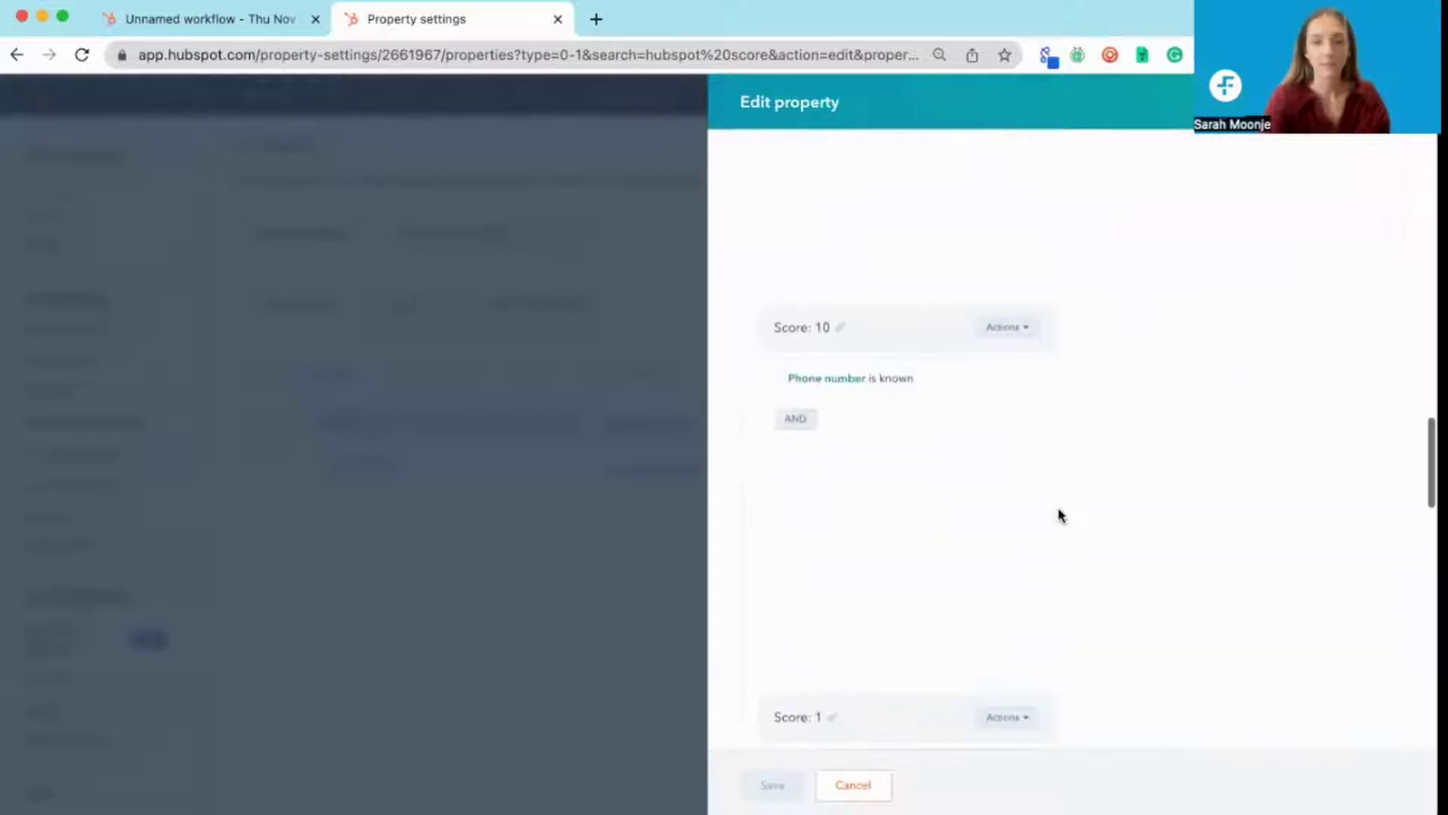
scroll(1060, 517, down, 10)
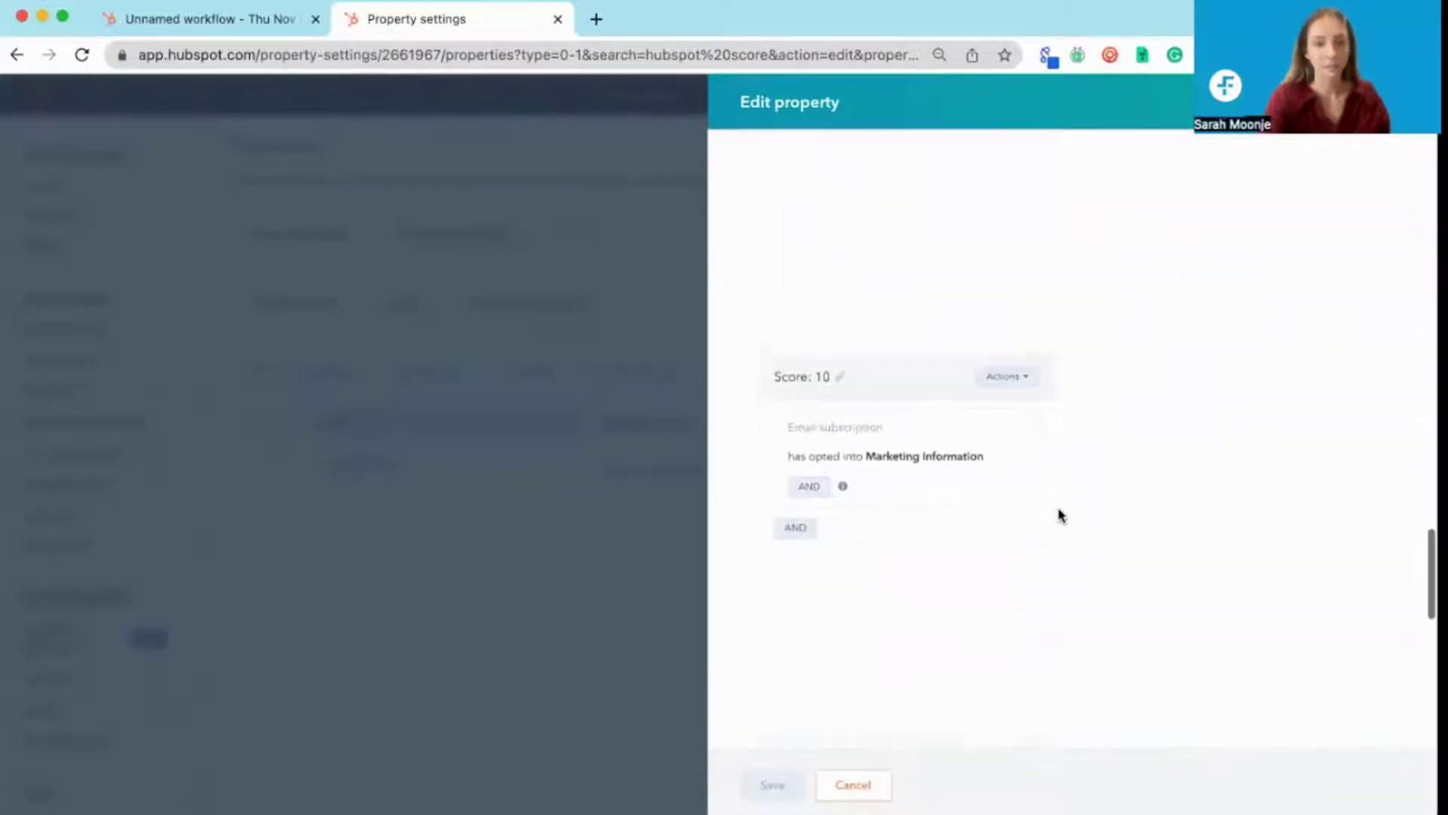
scroll(1059, 517, down, 2)
scroll(1060, 517, up, 12)
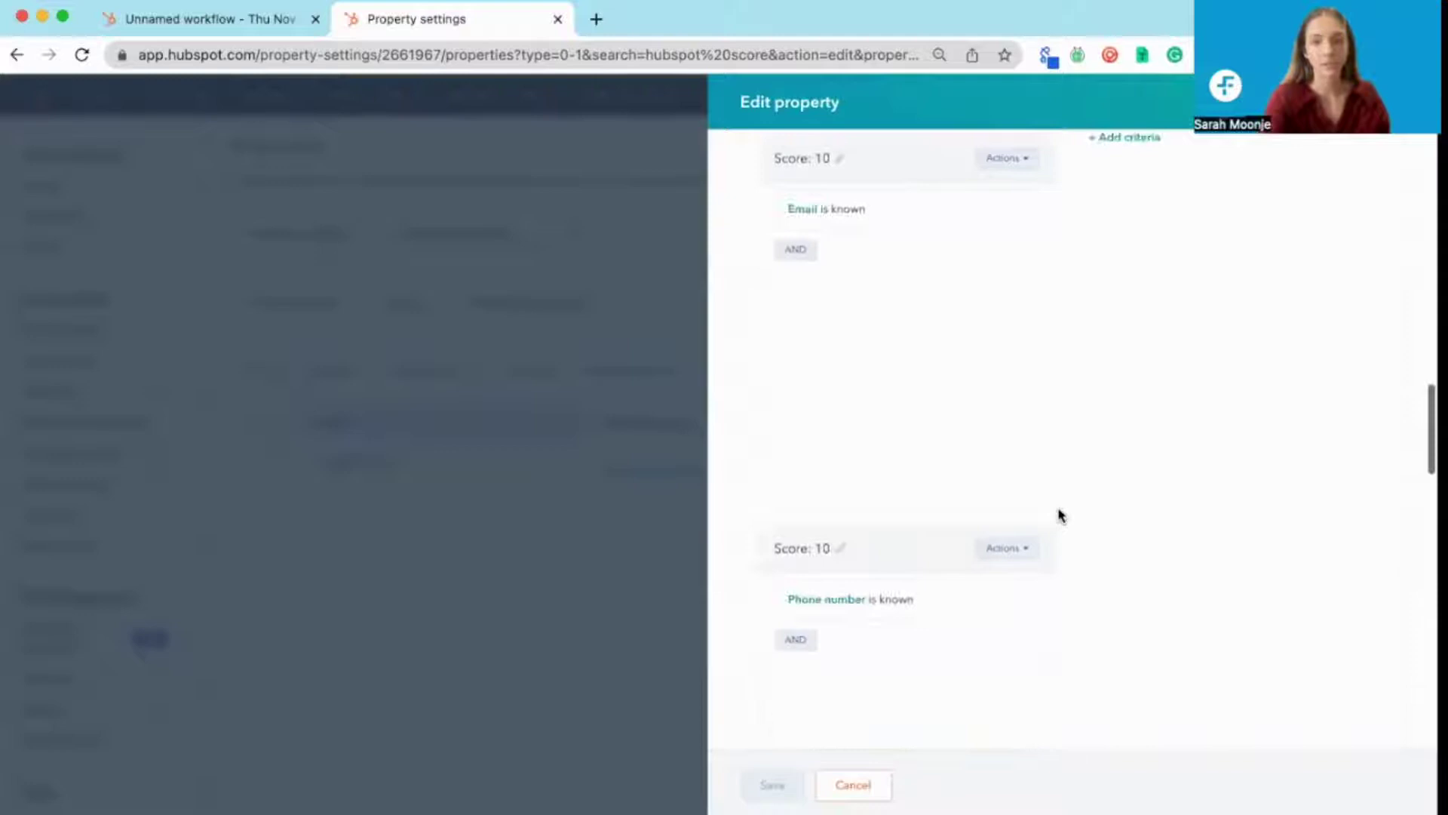
scroll(1060, 517, up, 5)
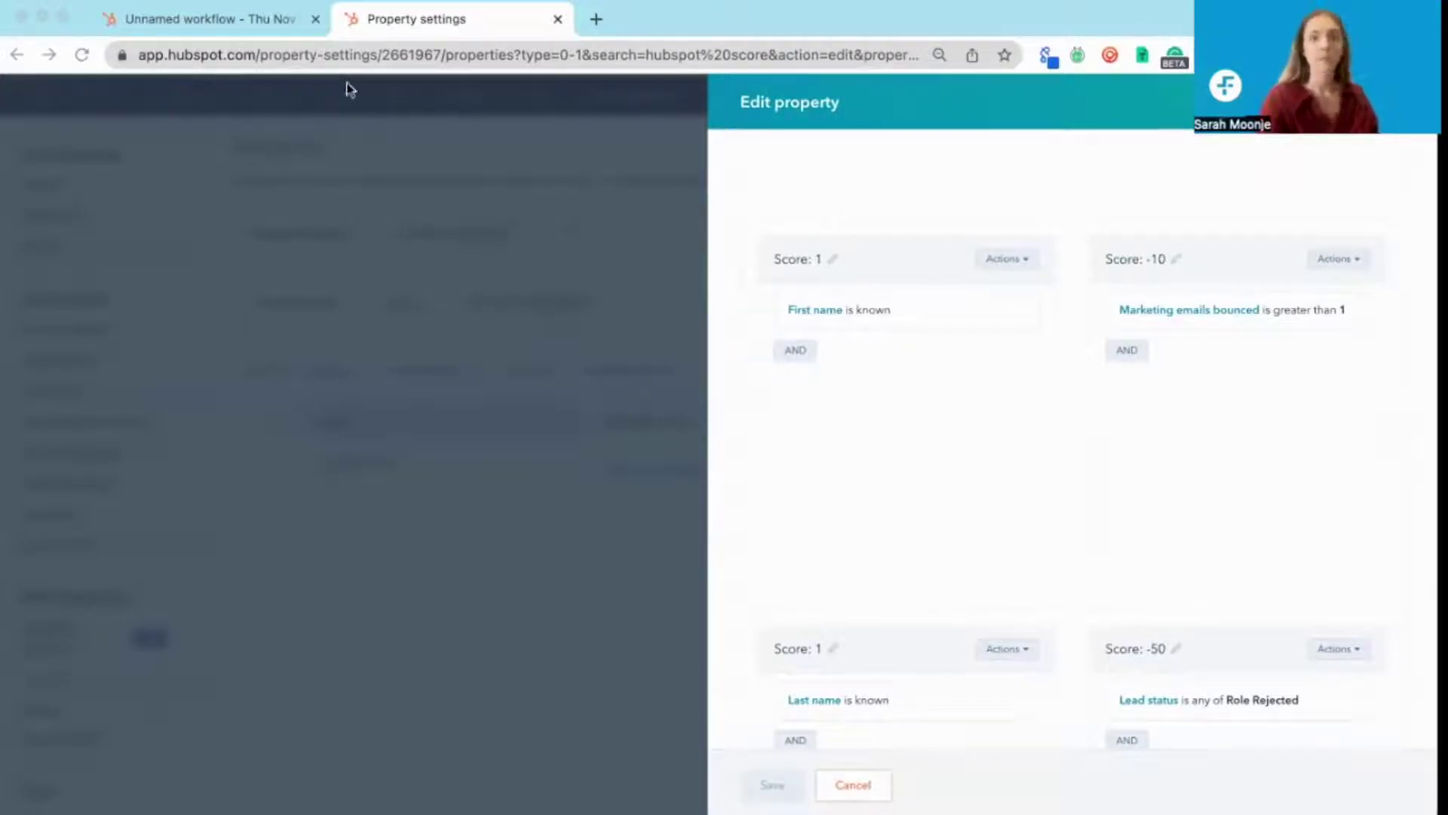
Step: In the Lead Score | Routing workflow, add the enrollment trigger 'HubSpot score is known'
click(200, 19)
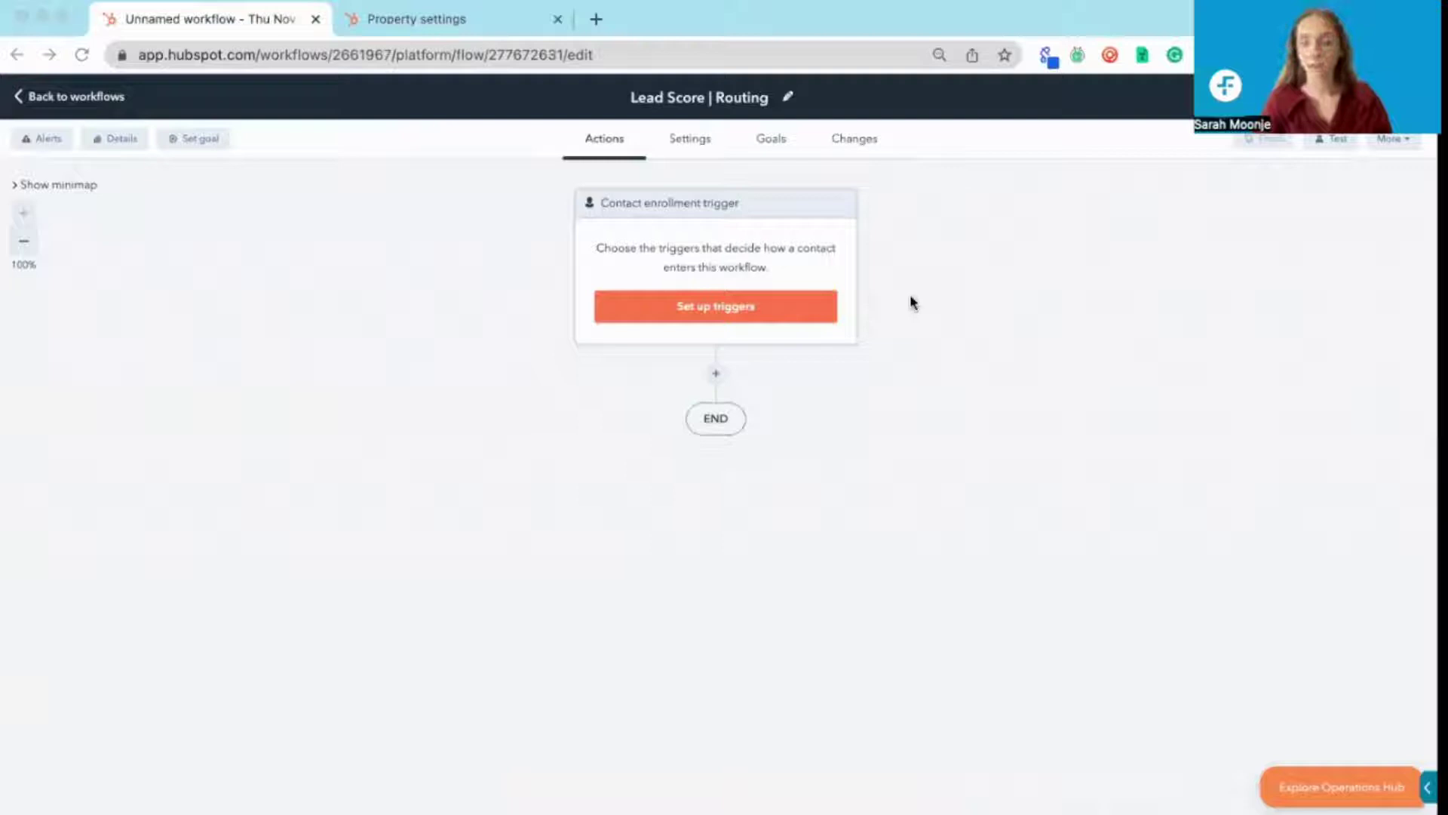
click(709, 315)
click(1175, 298)
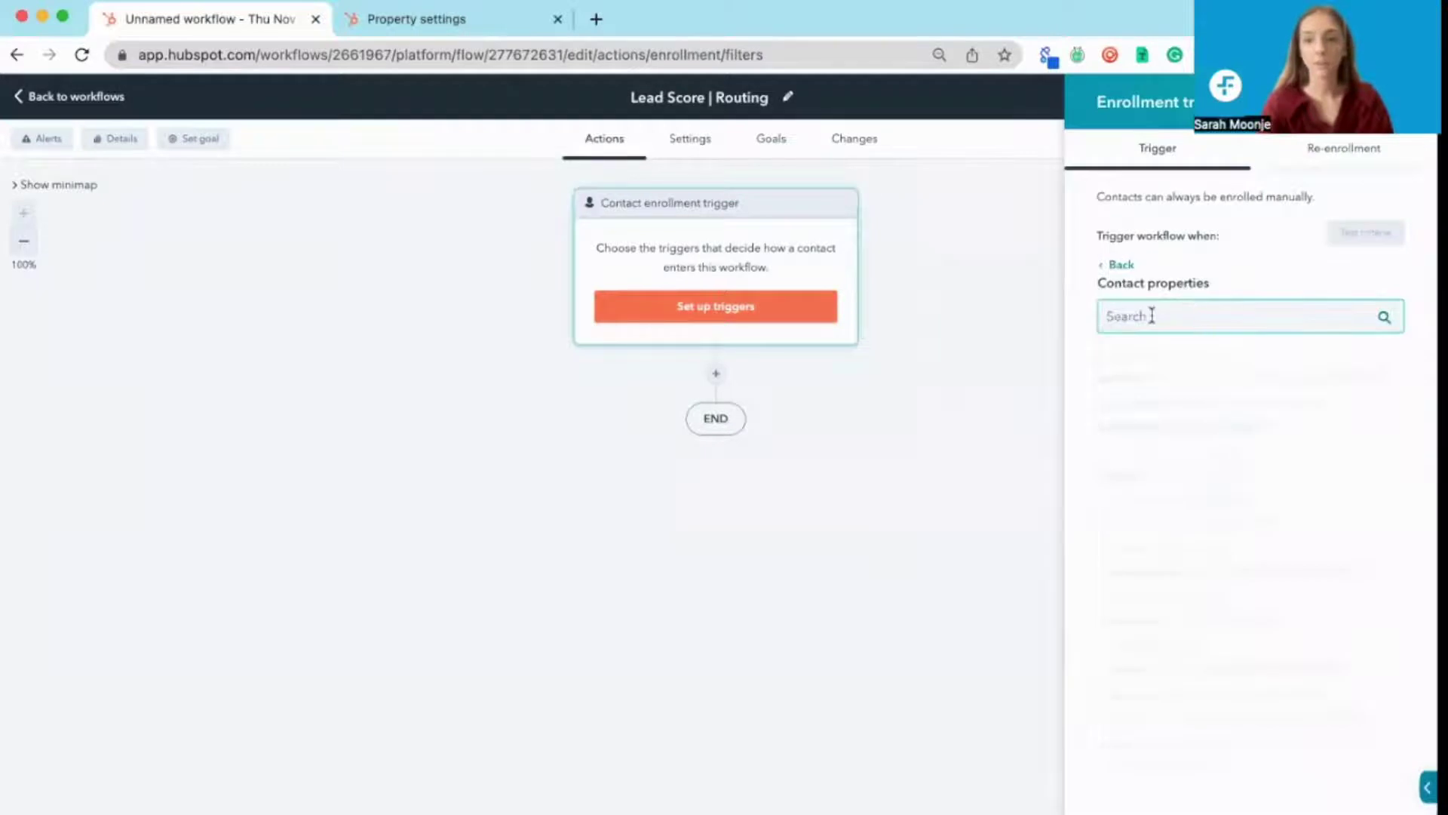
text(hubspot)
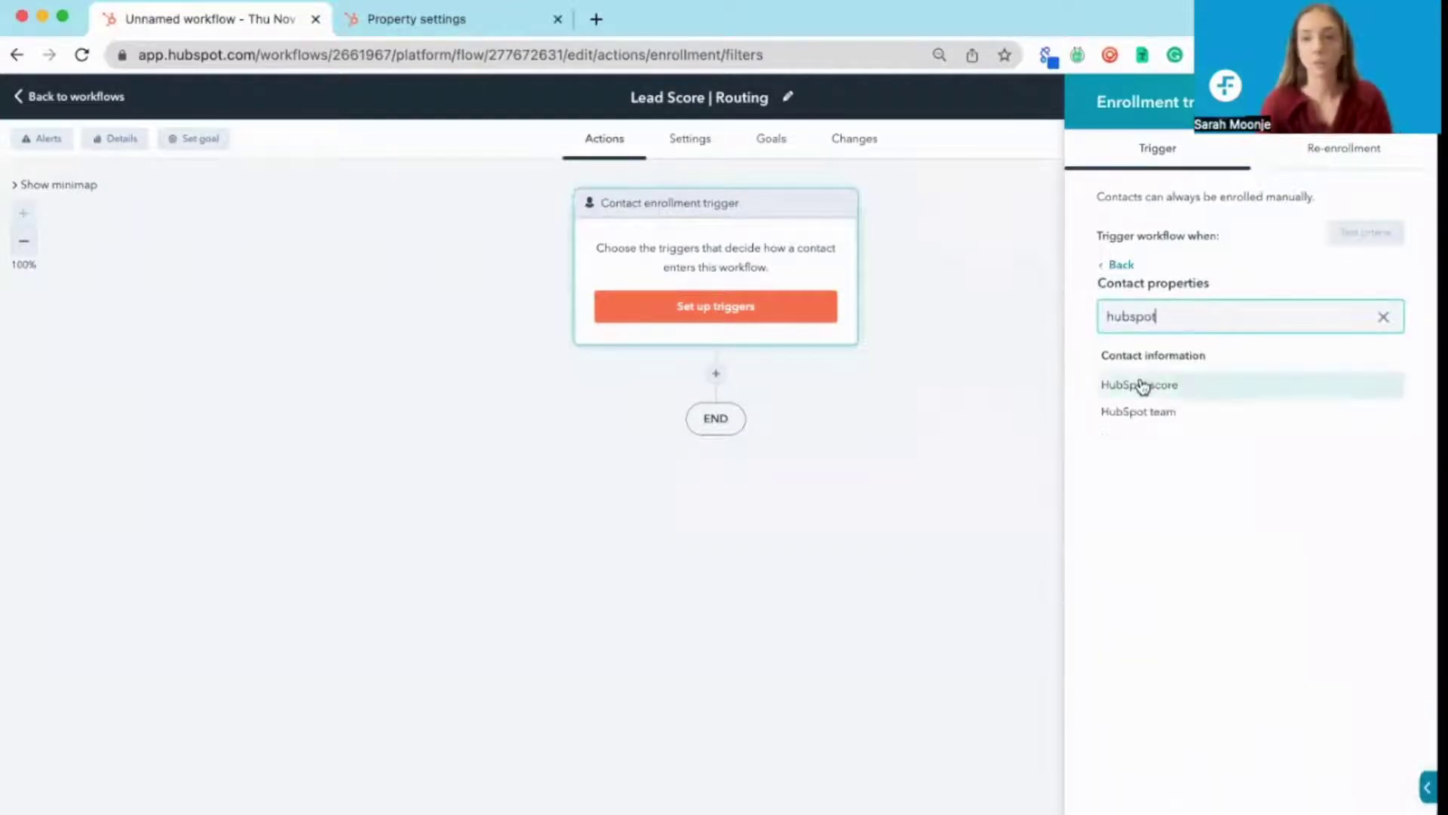
click(1143, 387)
click(1148, 525)
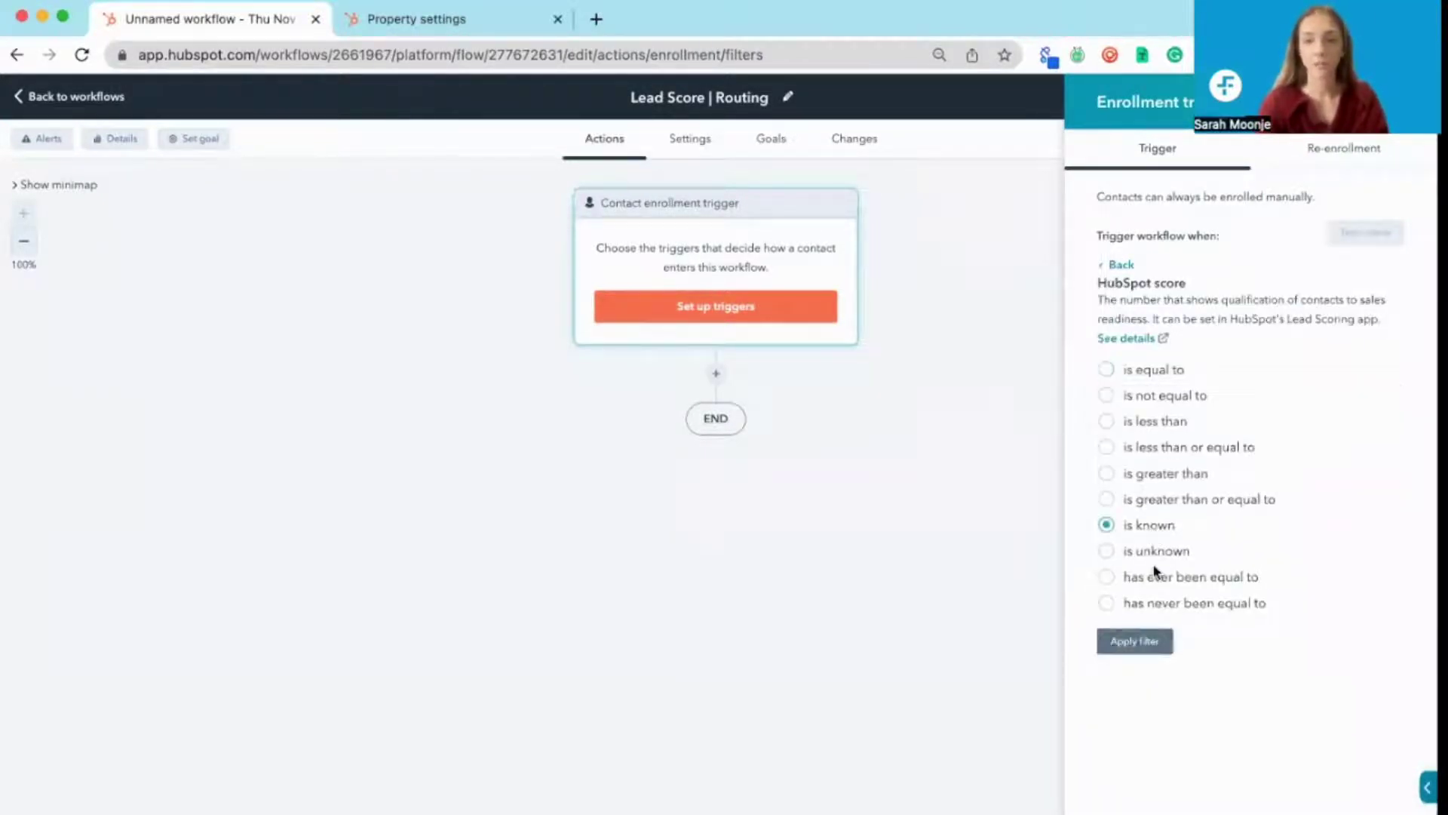
click(1139, 641)
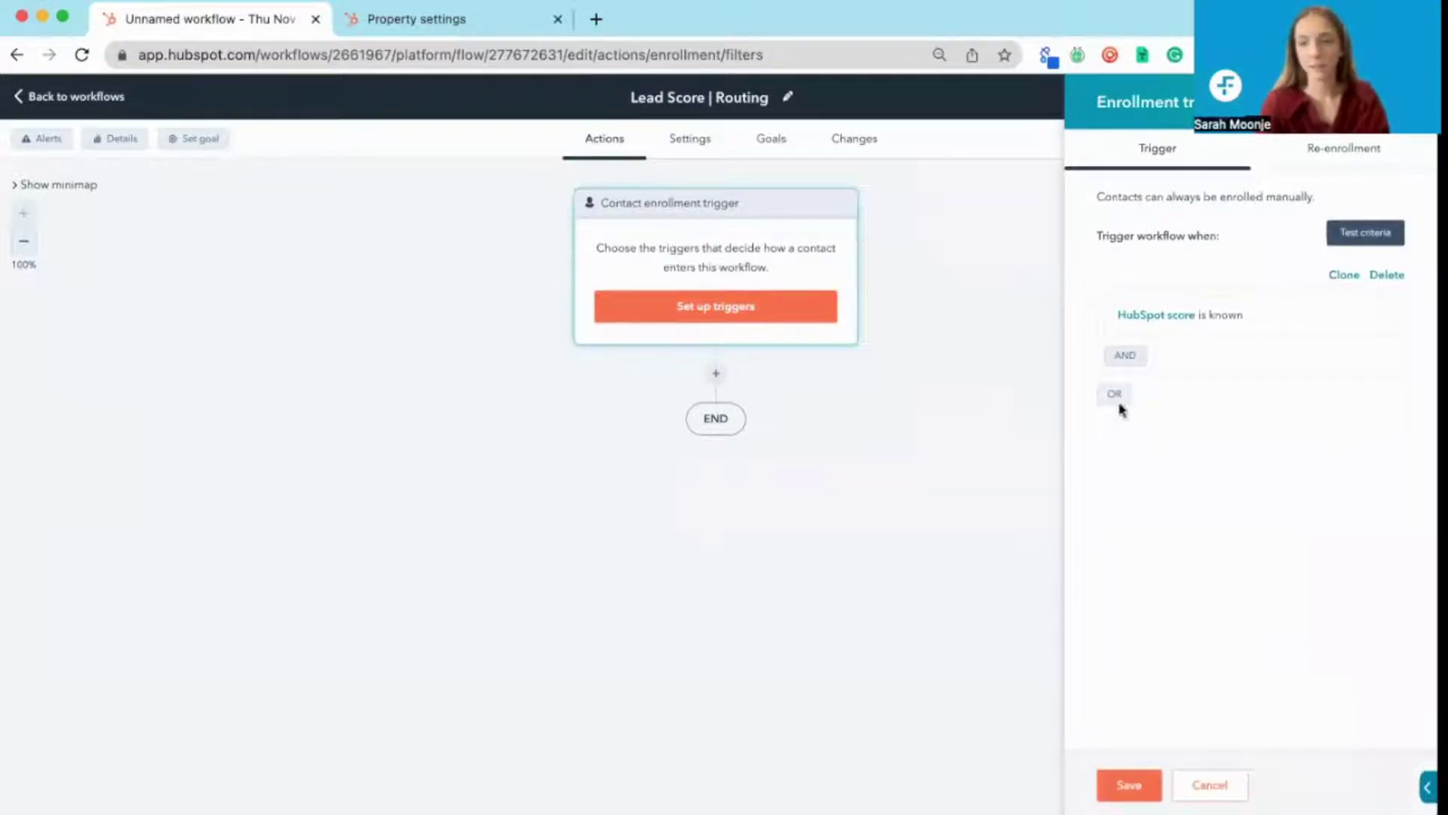
Step: Add an AND condition 'Became a lead date is less than 2 days ago' and save the triggers
click(1126, 354)
click(1176, 316)
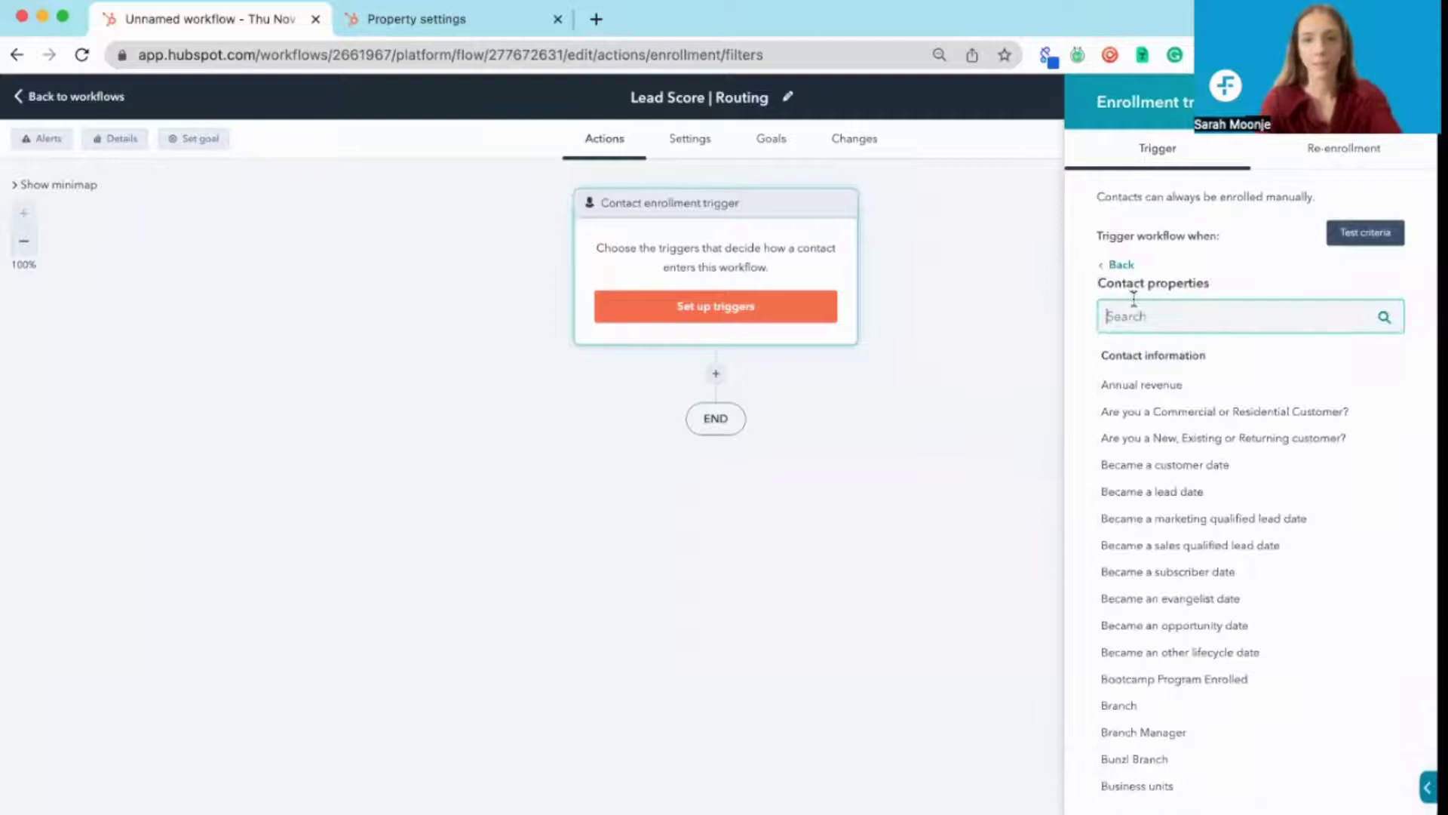
text(lead)
click(1143, 382)
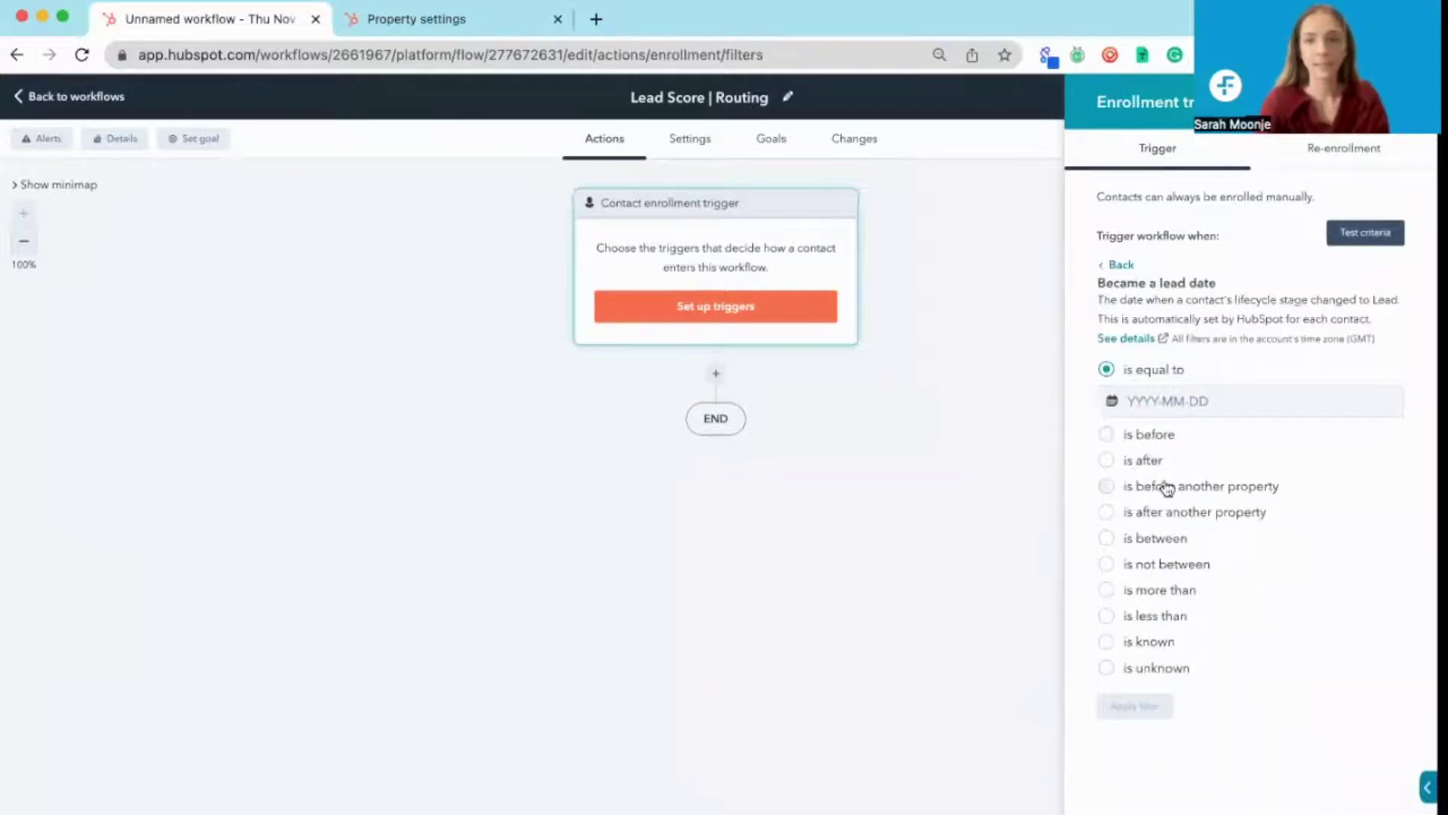
click(1155, 615)
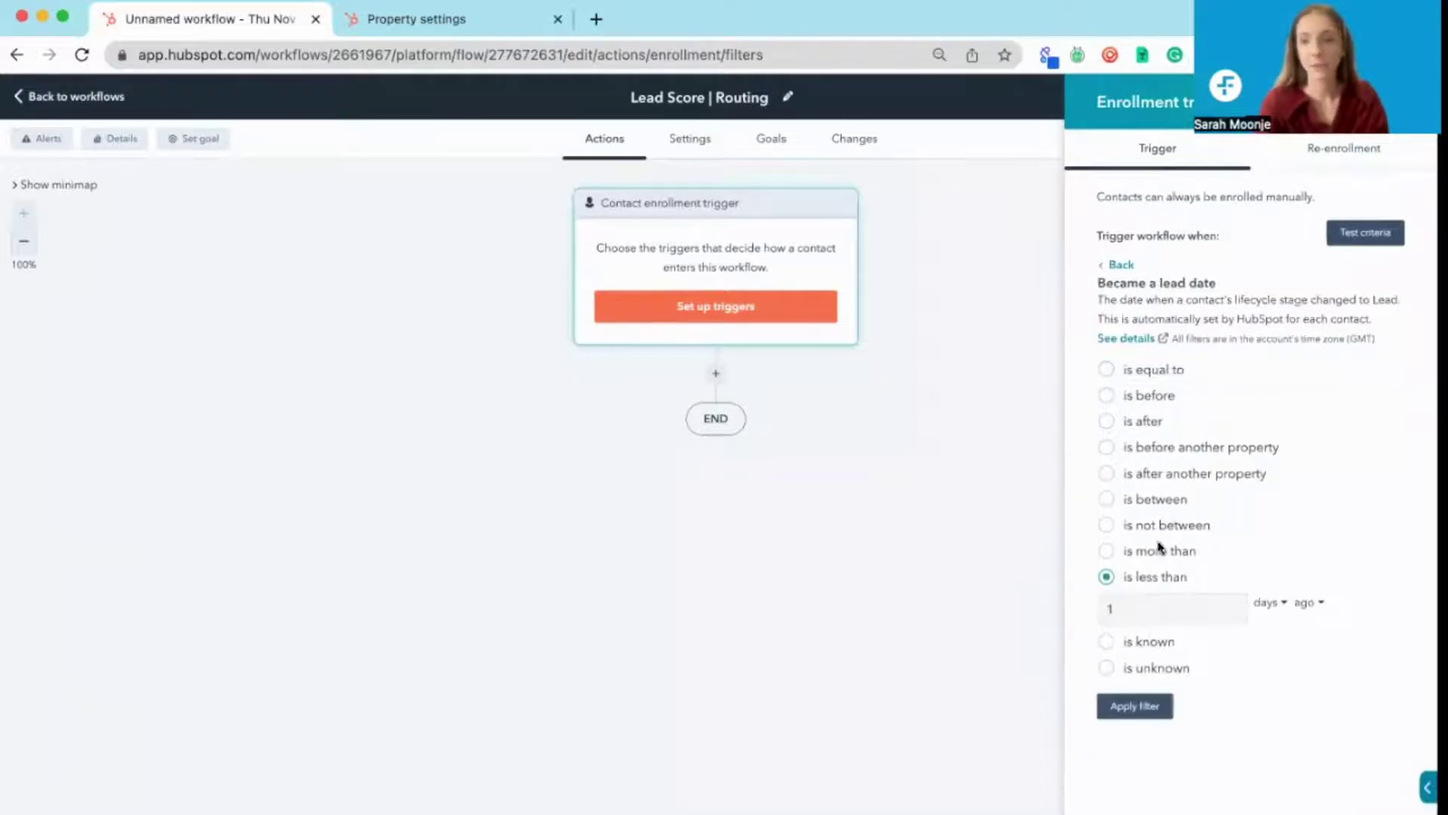
click(1138, 605)
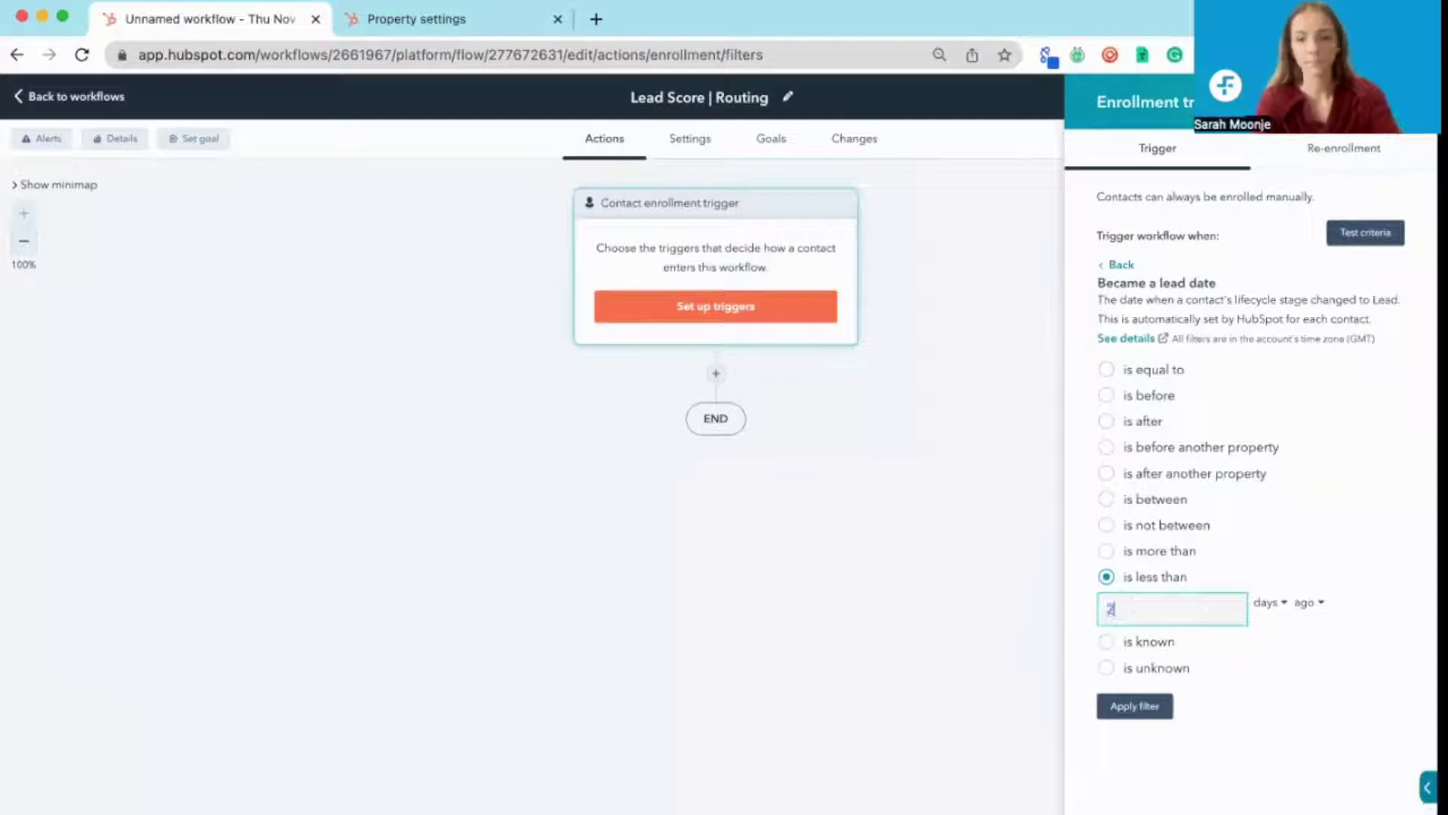
click(1132, 708)
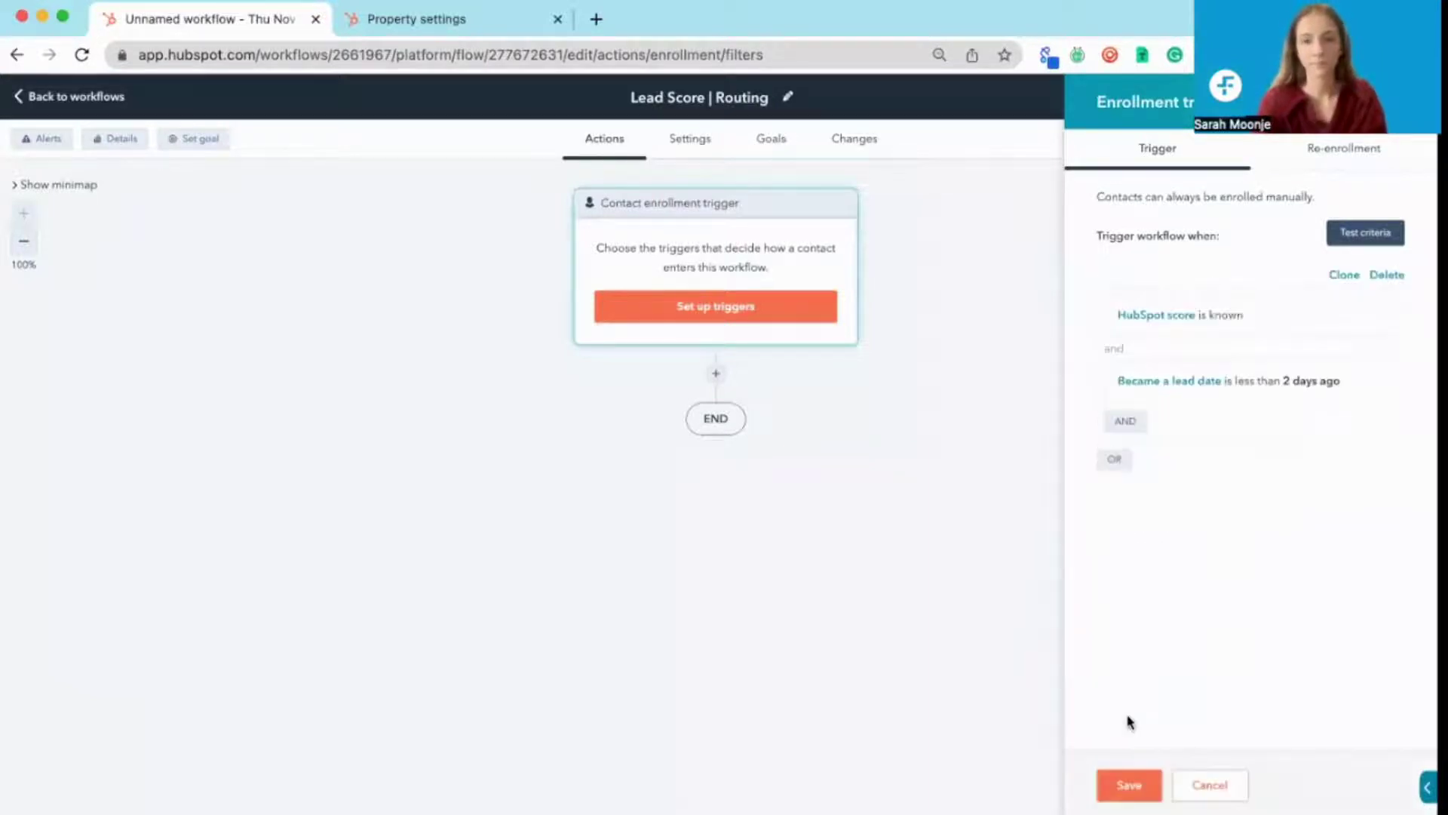
click(1125, 785)
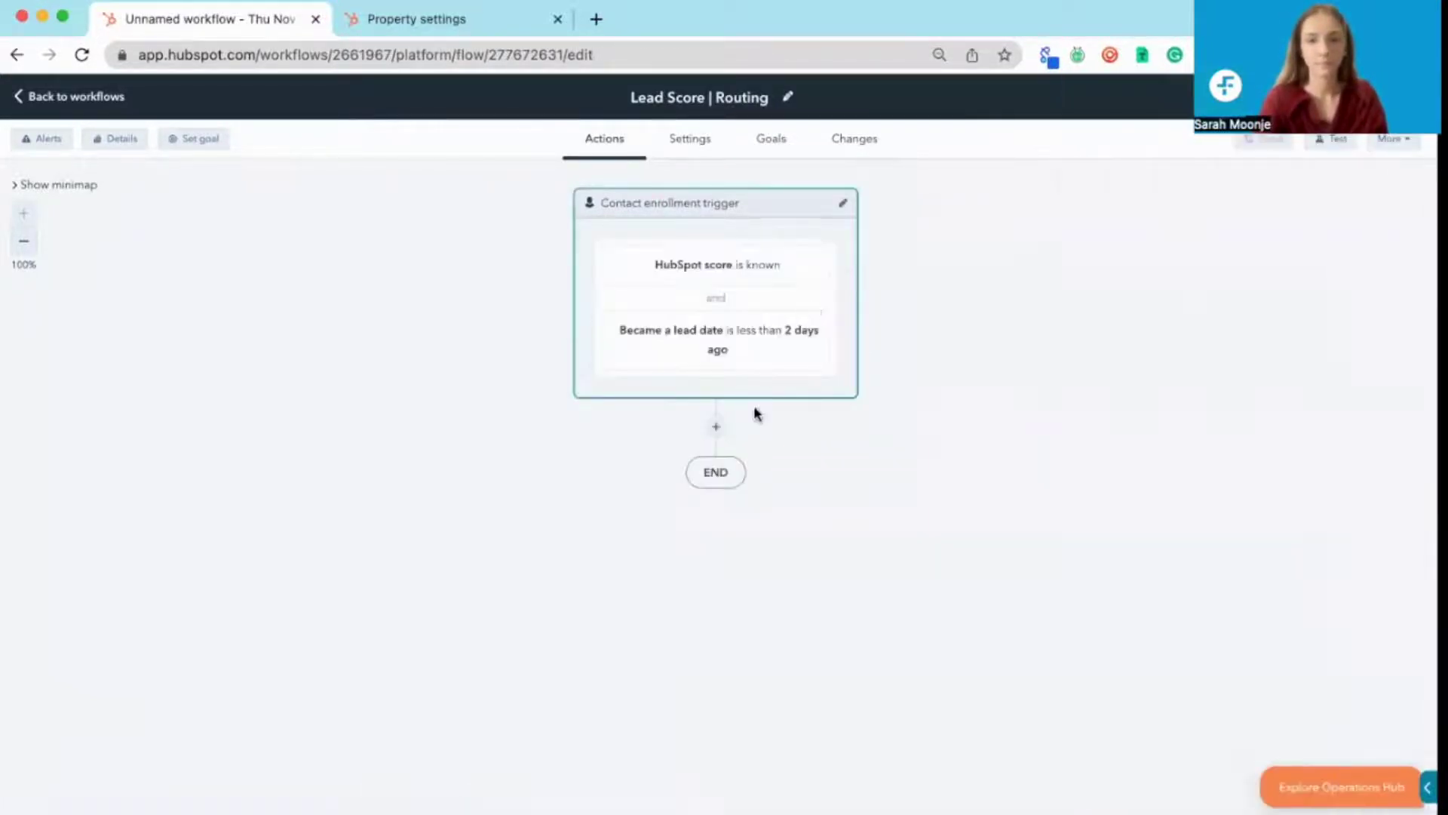
Step: Add an If/then branch action whose first branch checks HubSpot score is less than 50
click(716, 427)
text(if)
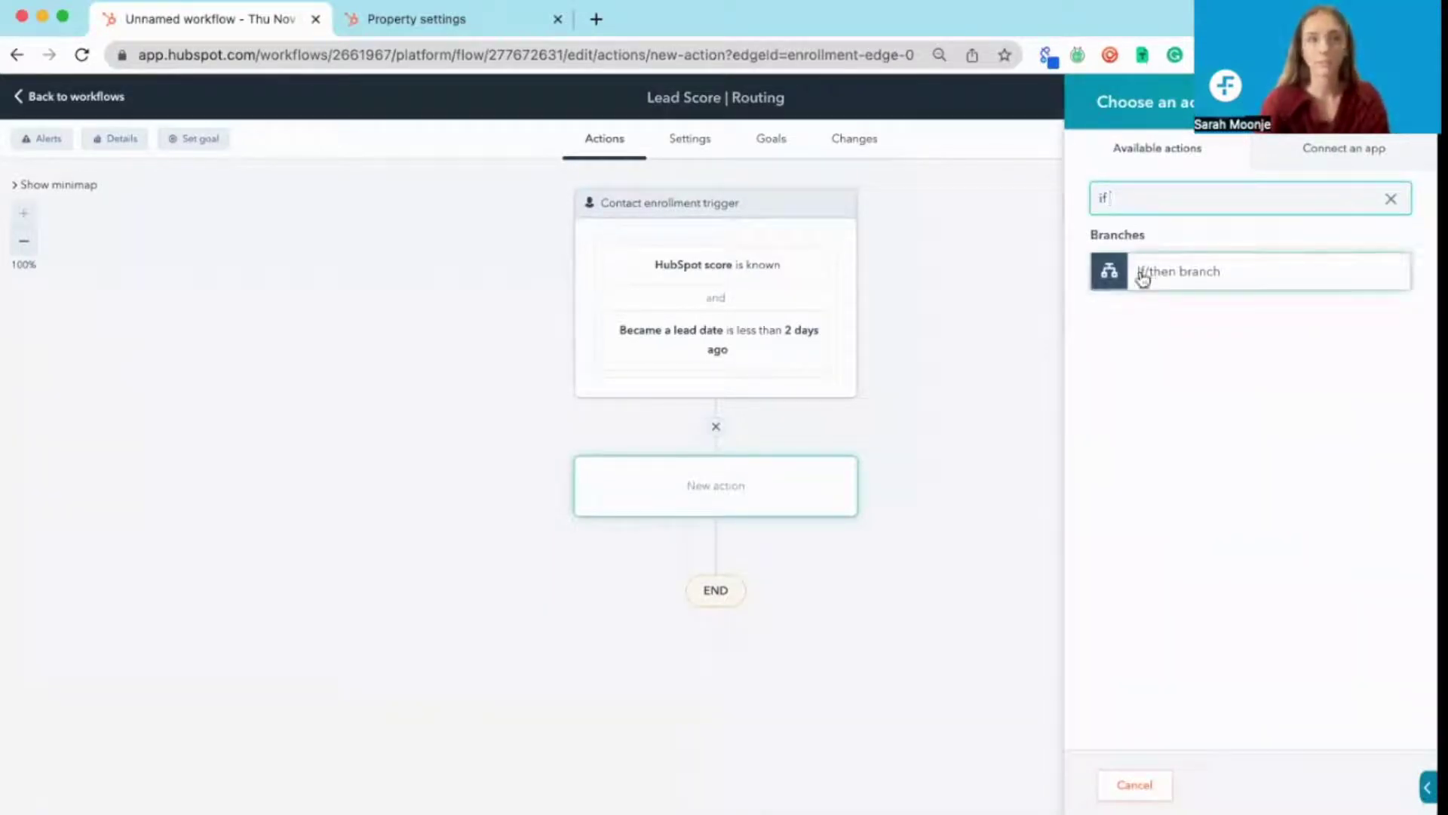
click(1140, 271)
click(1158, 310)
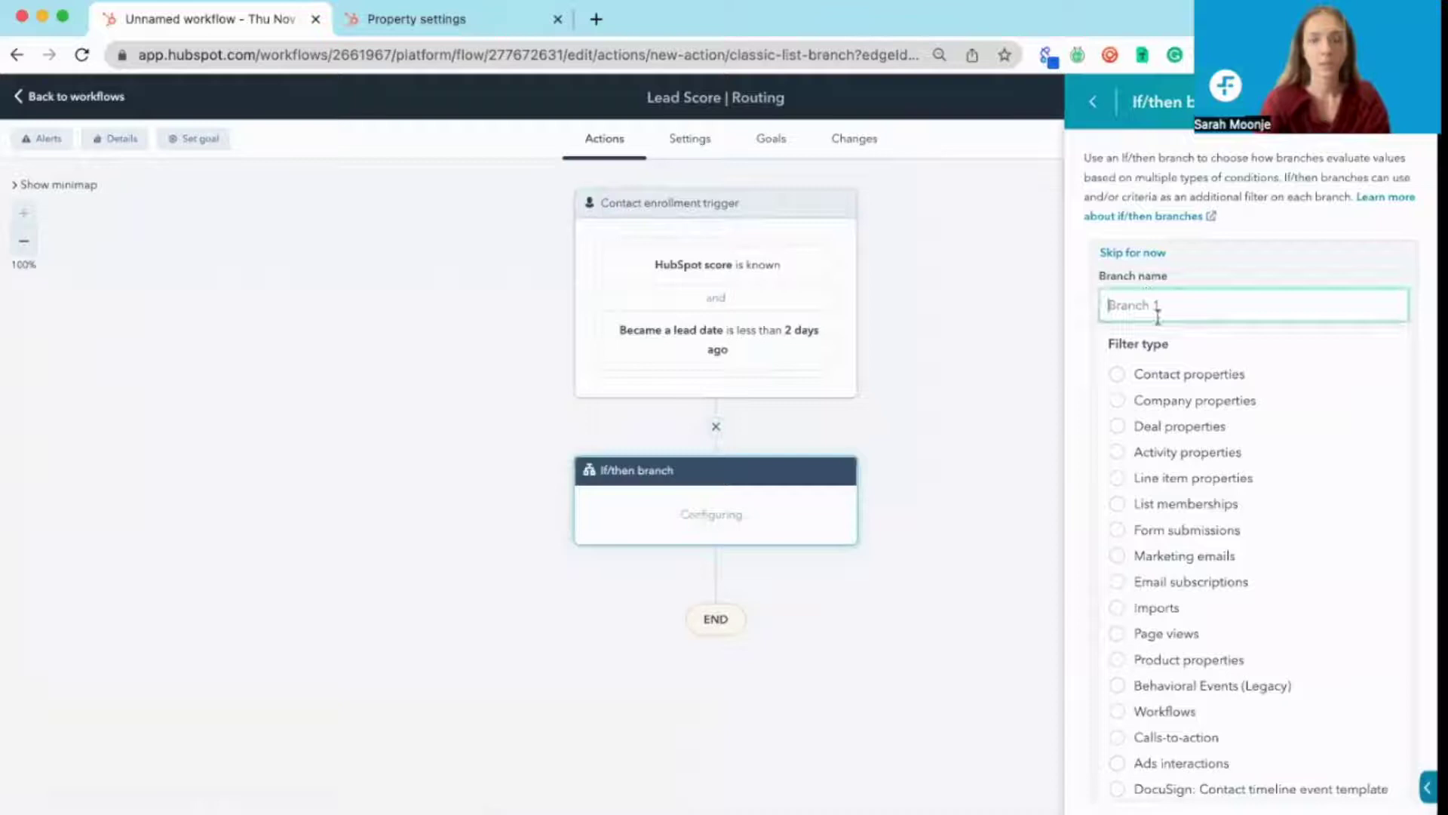
click(1141, 375)
text(lead)
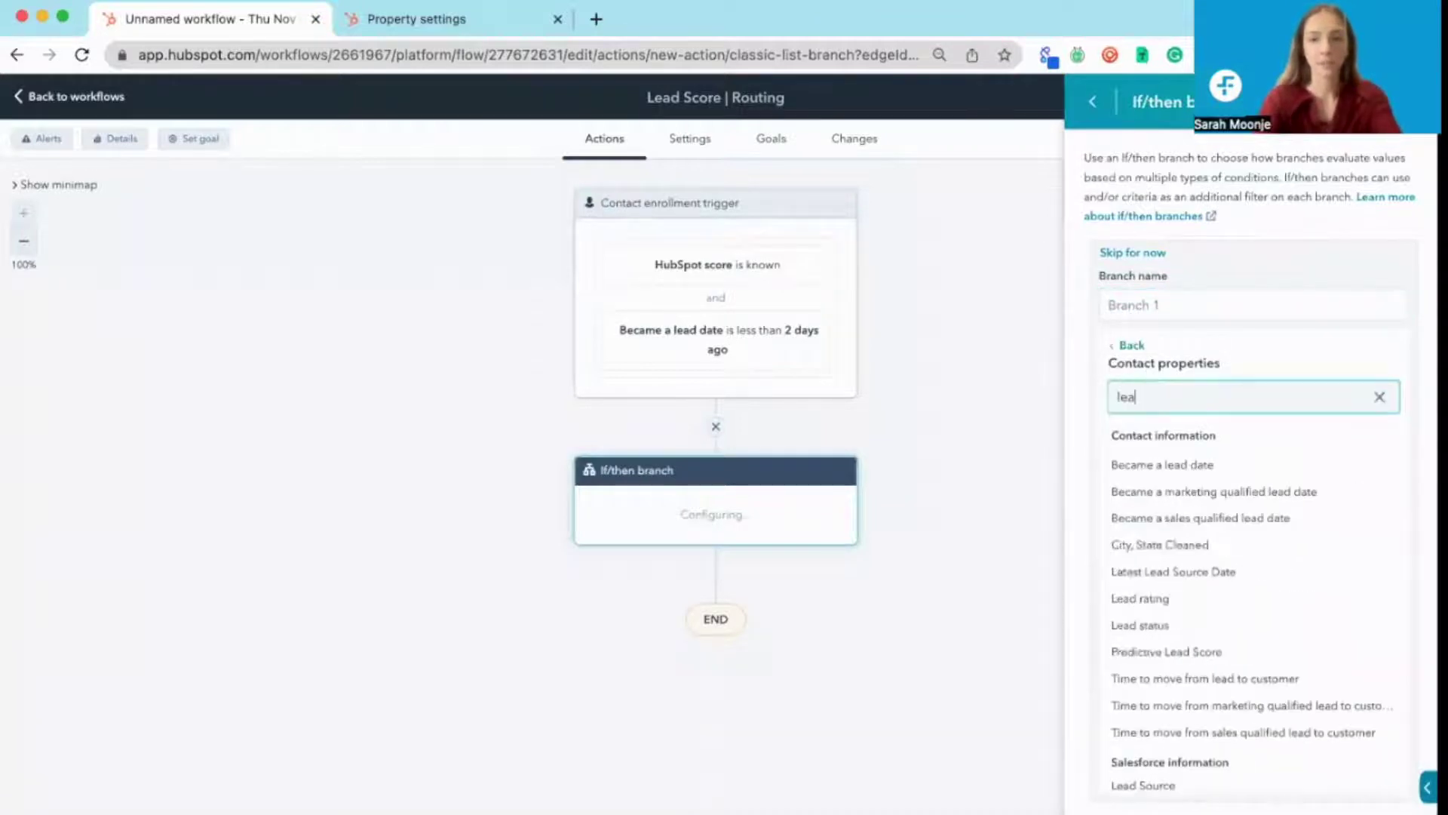
key(BackSpace)
key(BackSpace)
key(BackSpace)
key(BackSpace)
text(hubspot)
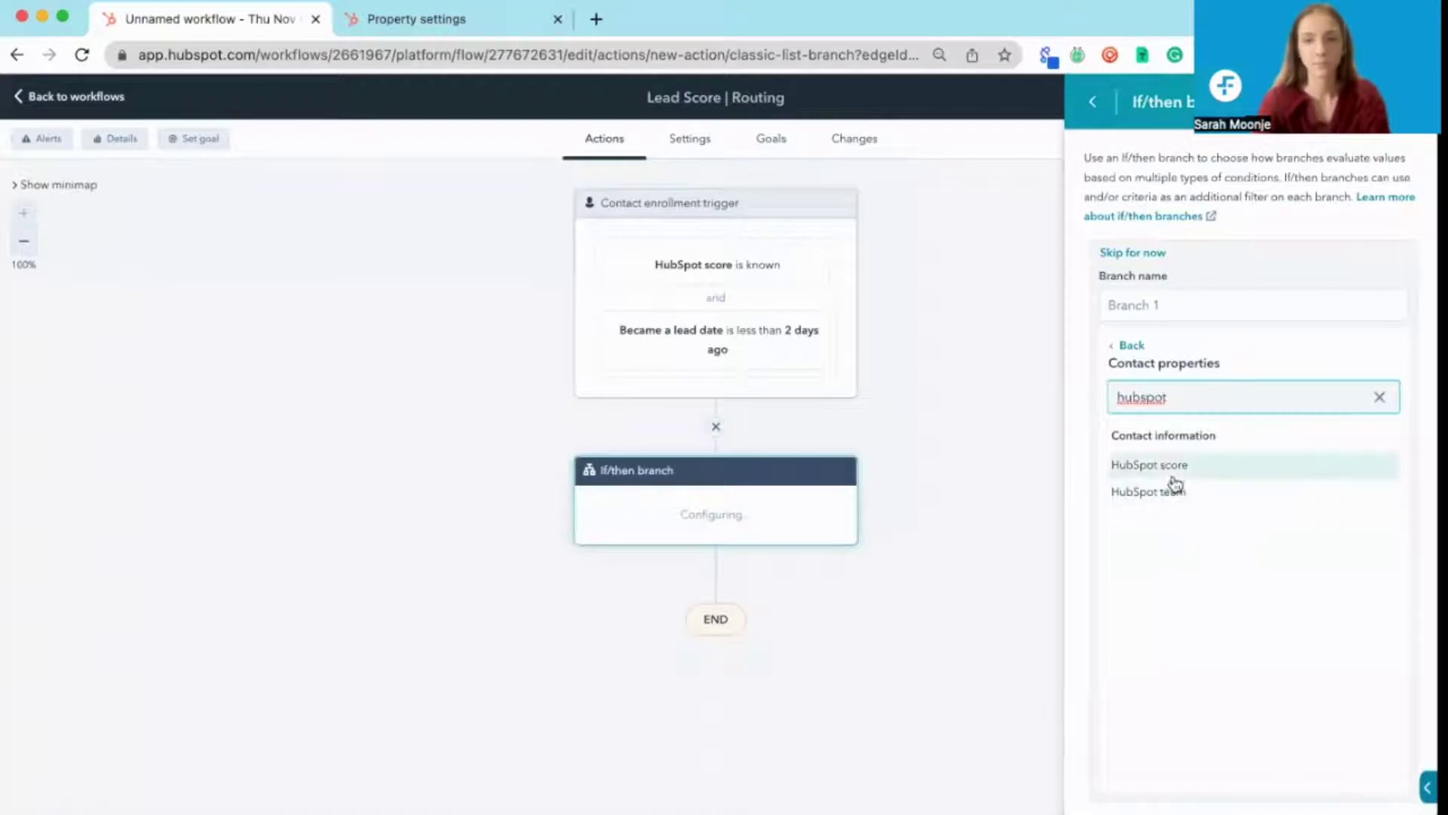
click(1150, 465)
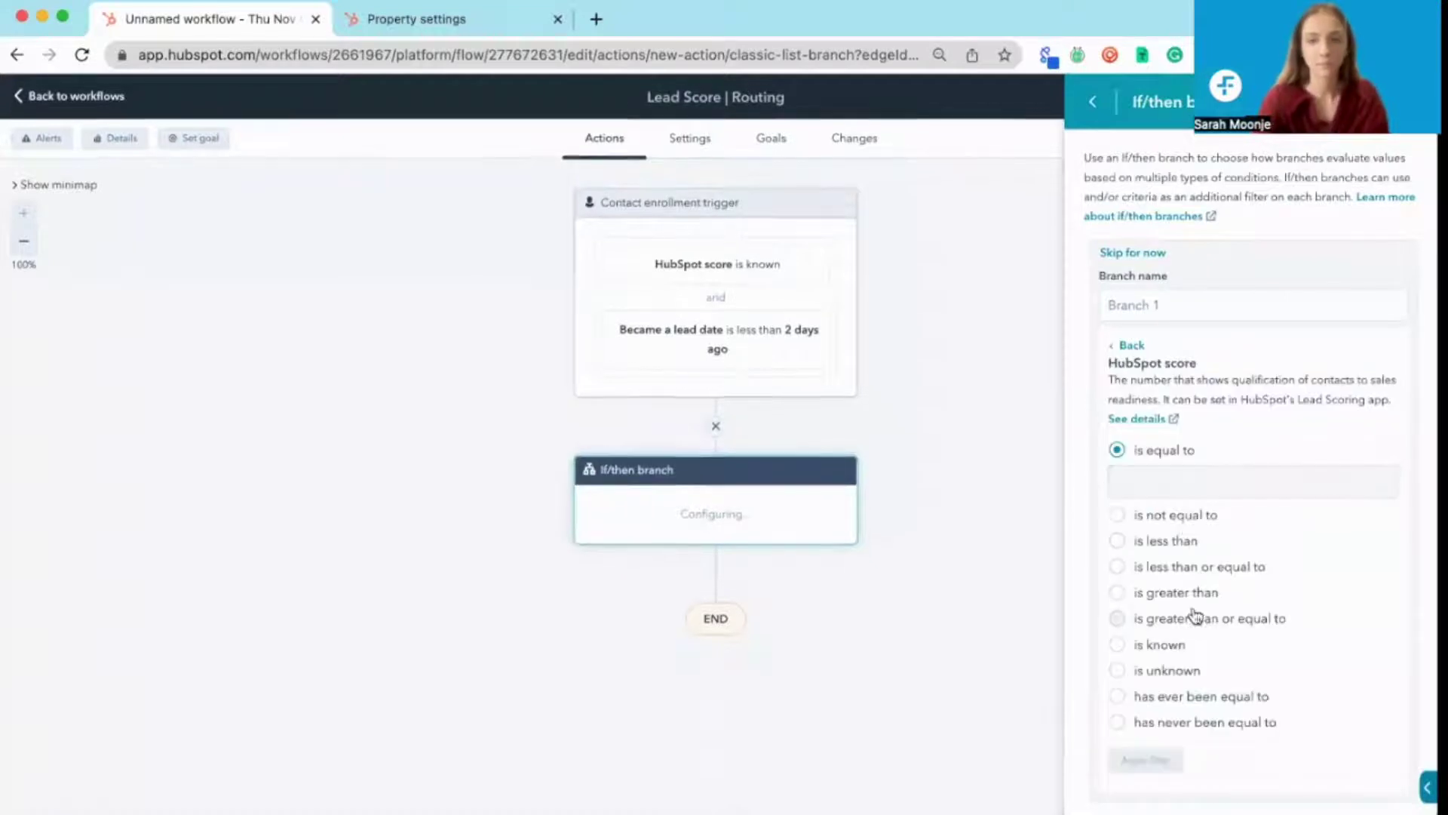
click(1146, 502)
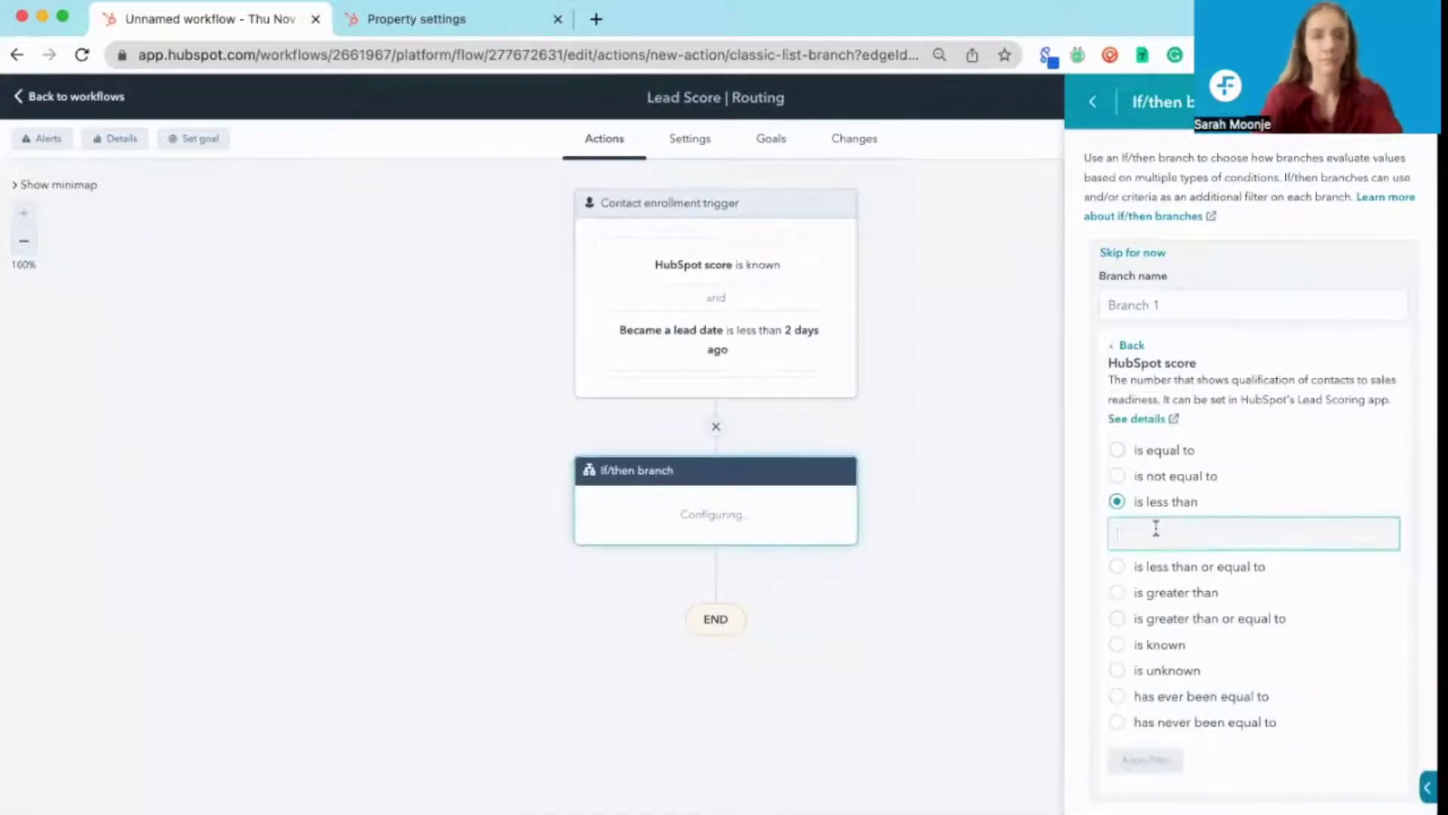
text(50)
click(1145, 759)
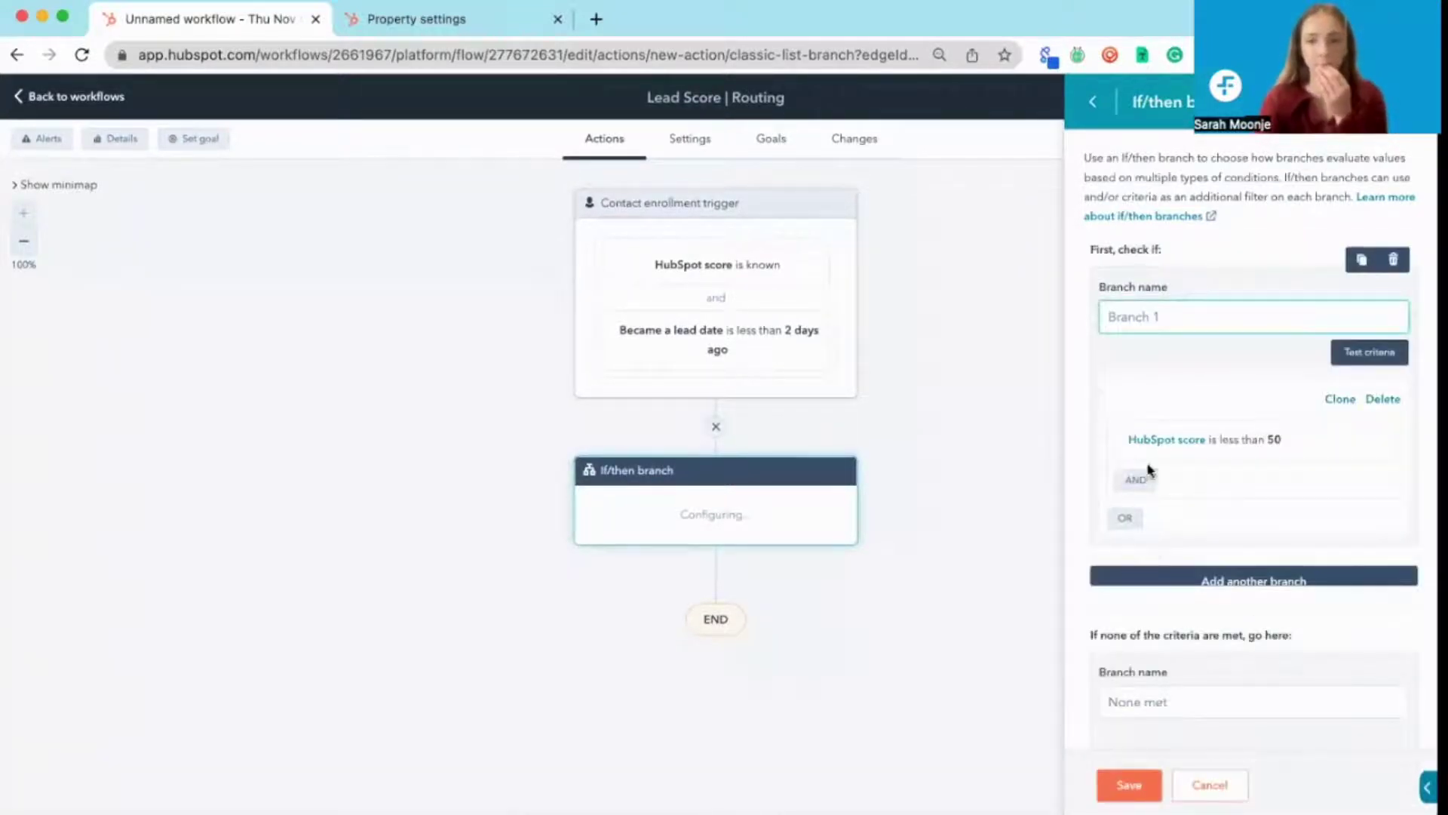
Step: Add the AND condition HubSpot score is greater than 0 to the first branch
click(1136, 481)
click(1148, 378)
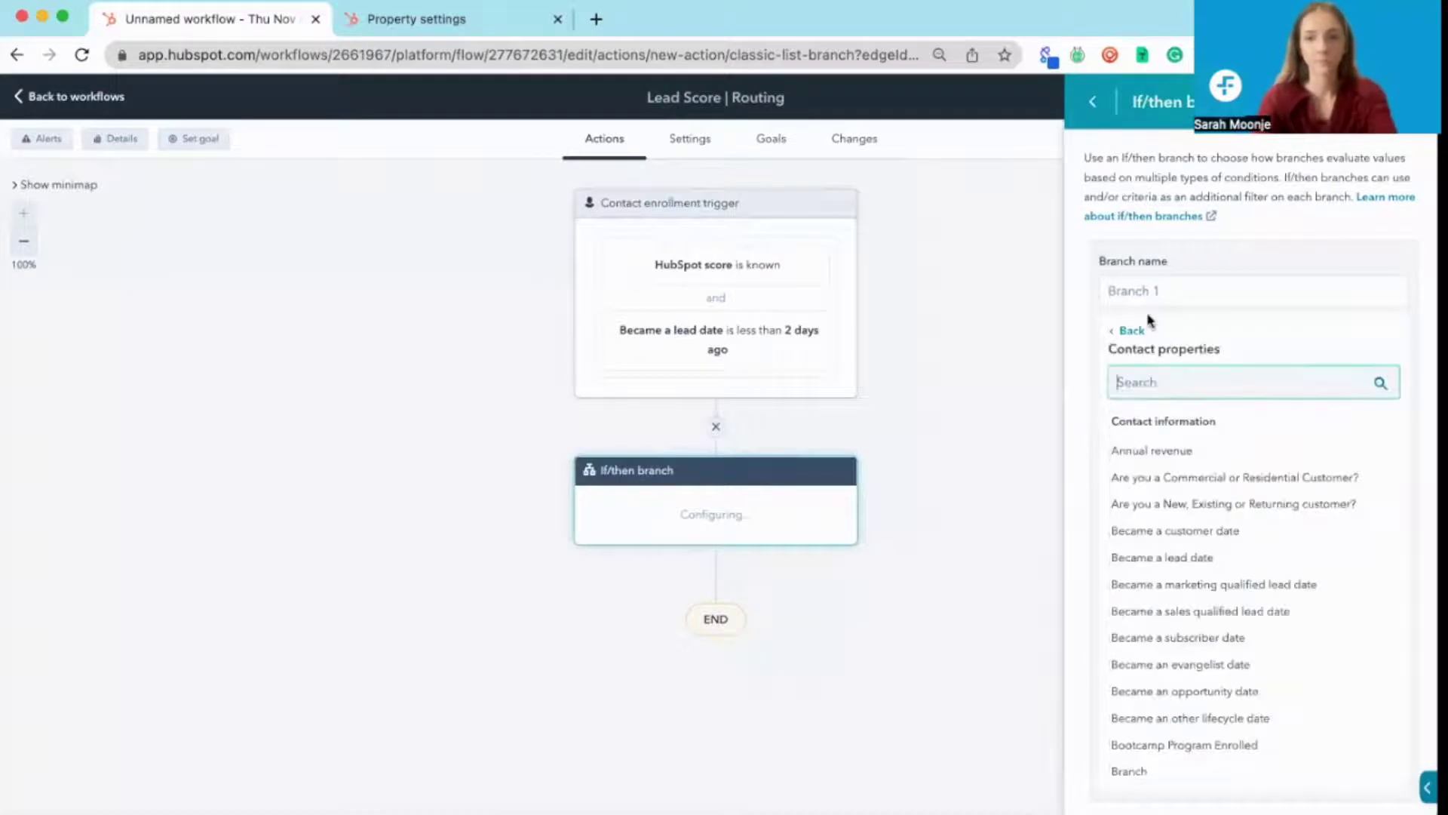
text(hubspot)
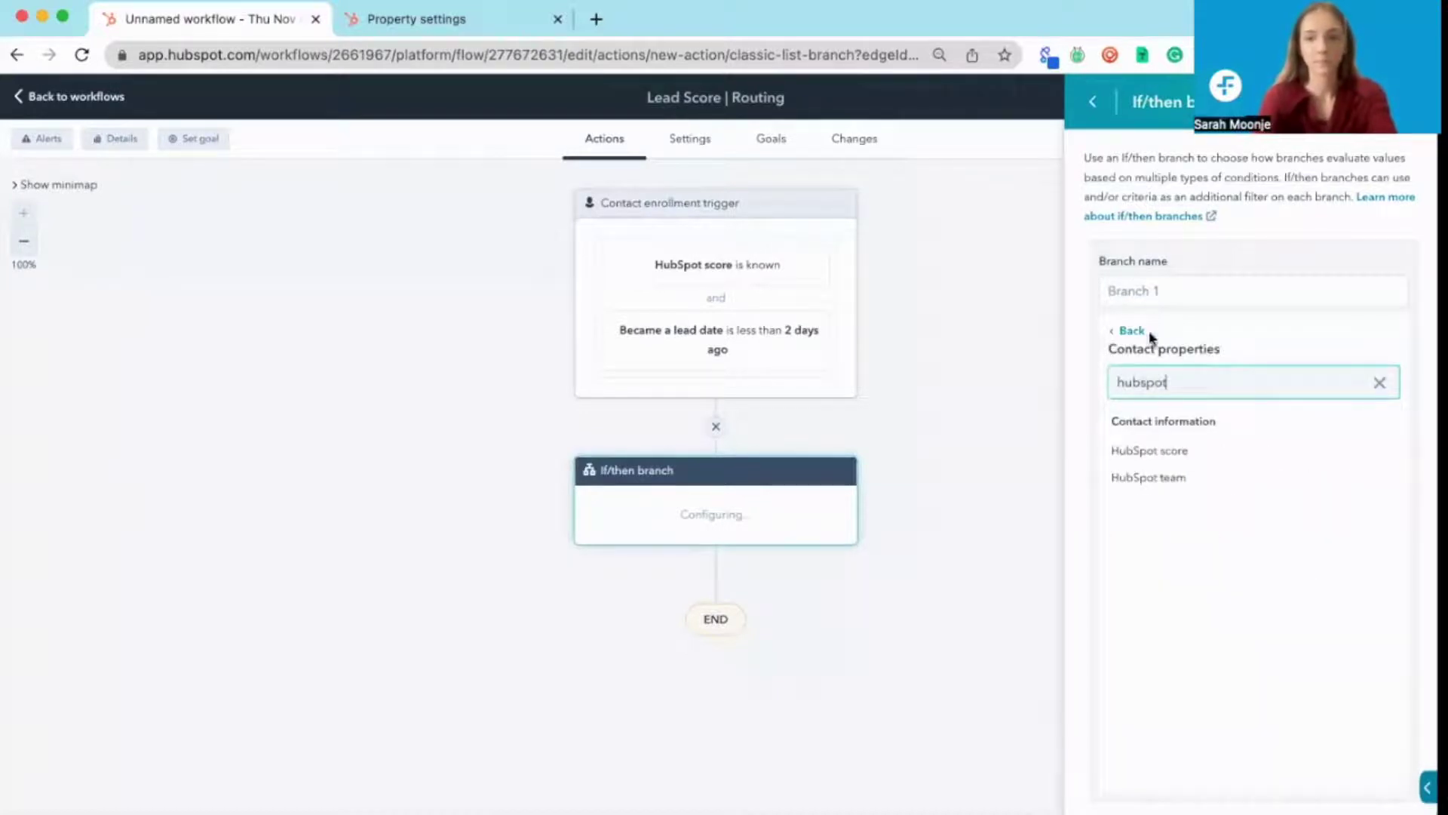
click(1150, 451)
click(1161, 472)
click(1177, 578)
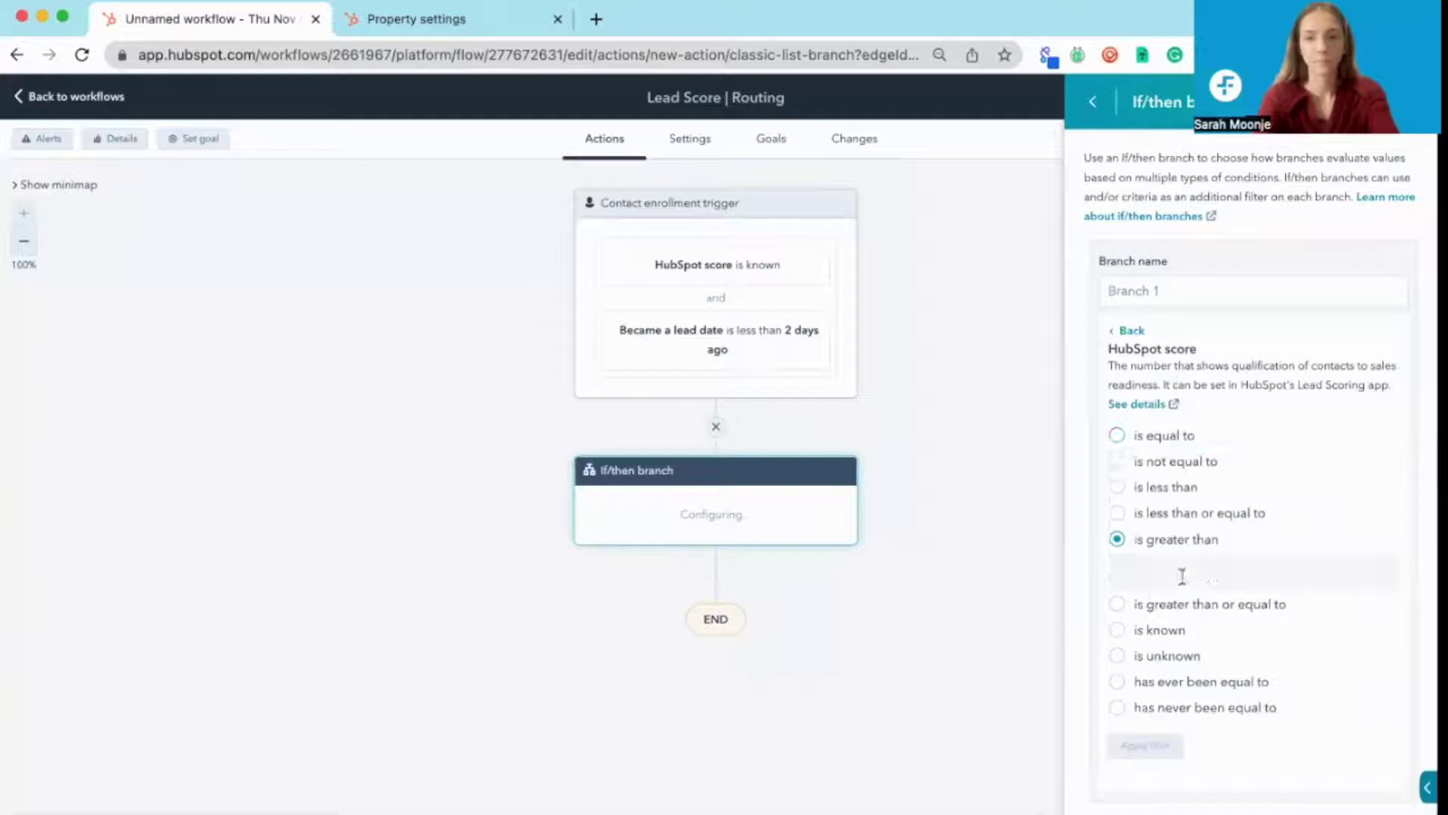
text(0)
click(1145, 745)
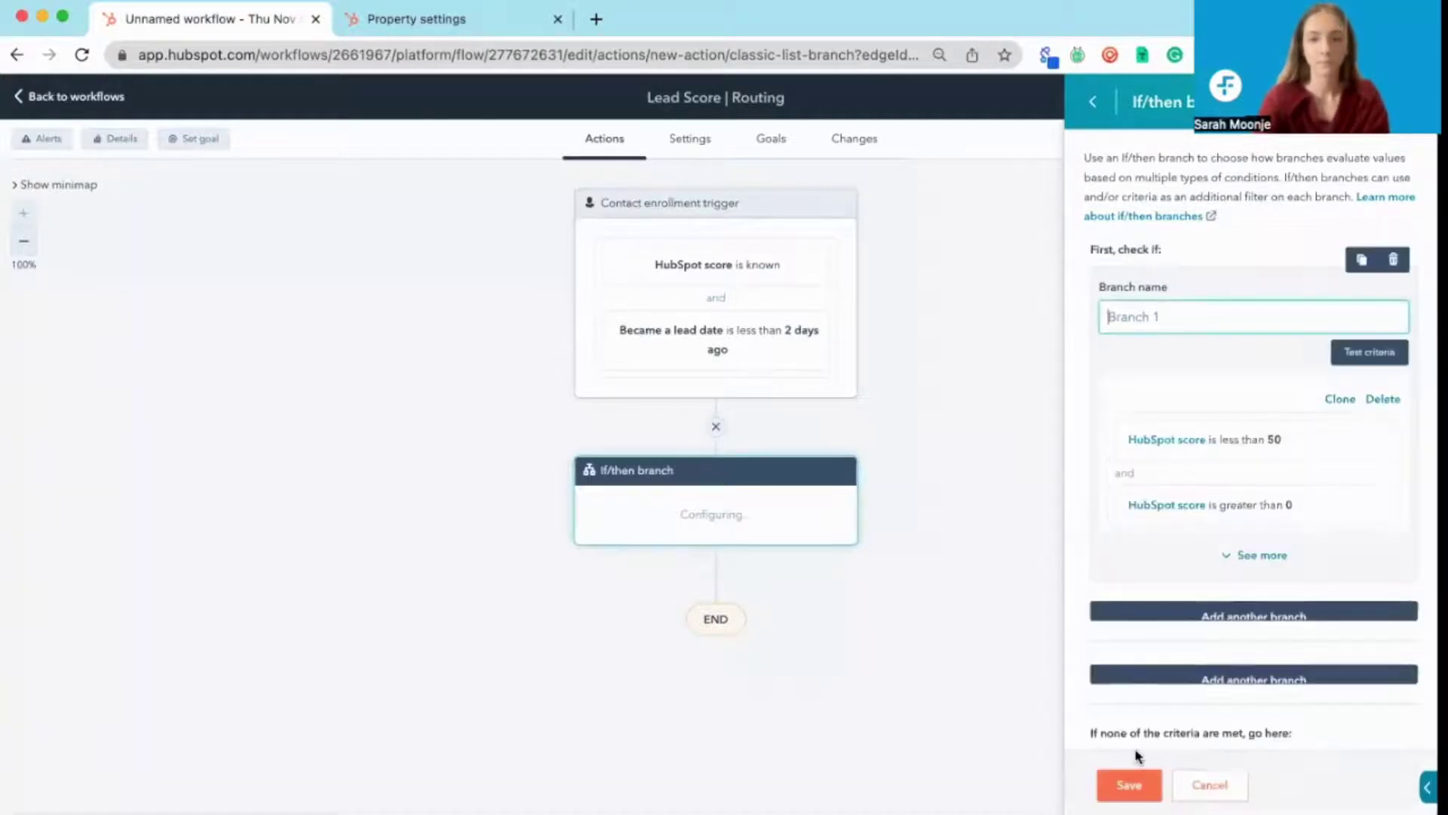
scroll(1216, 520, down, 2)
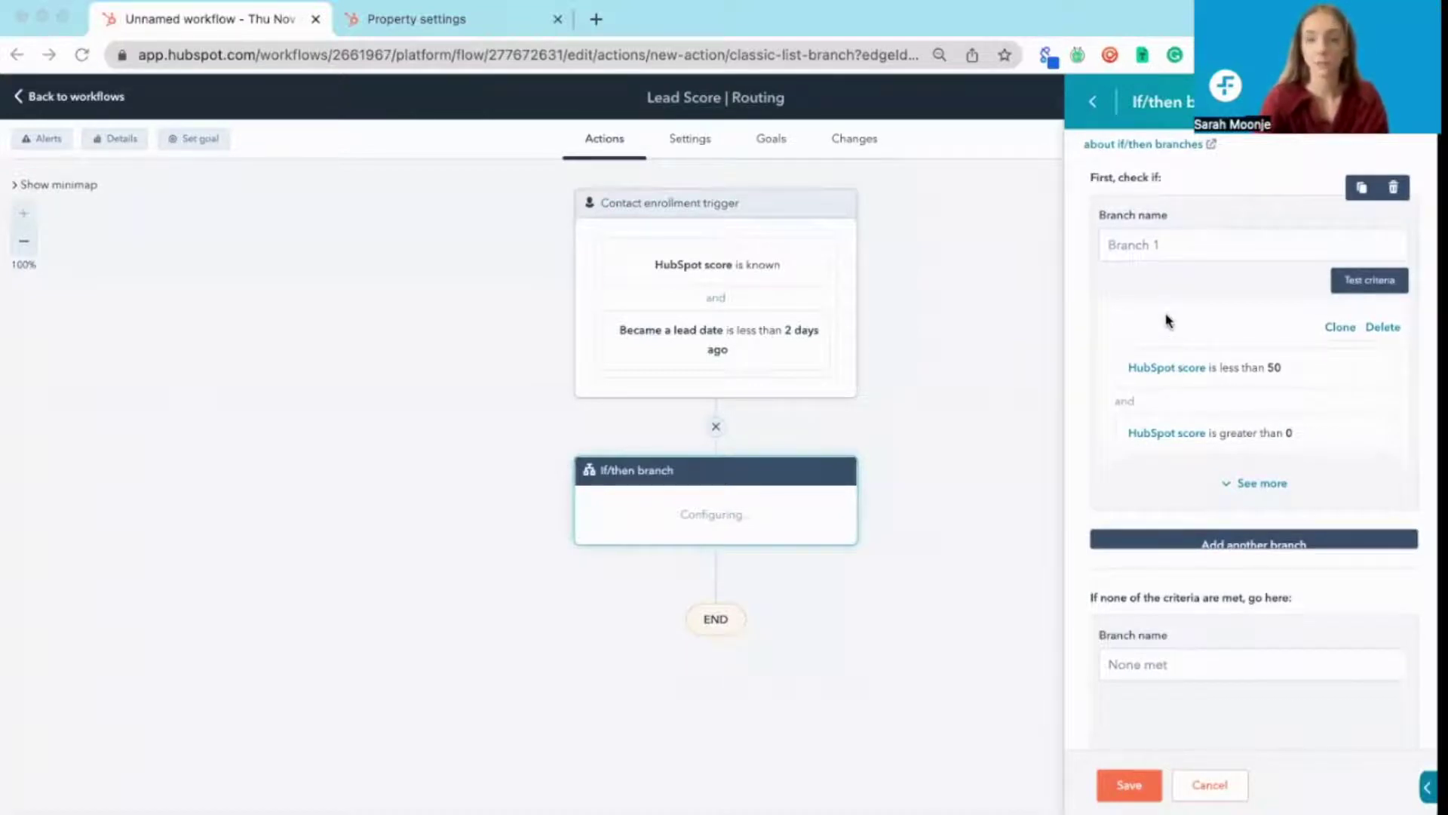
scroll(1166, 320, down, 1)
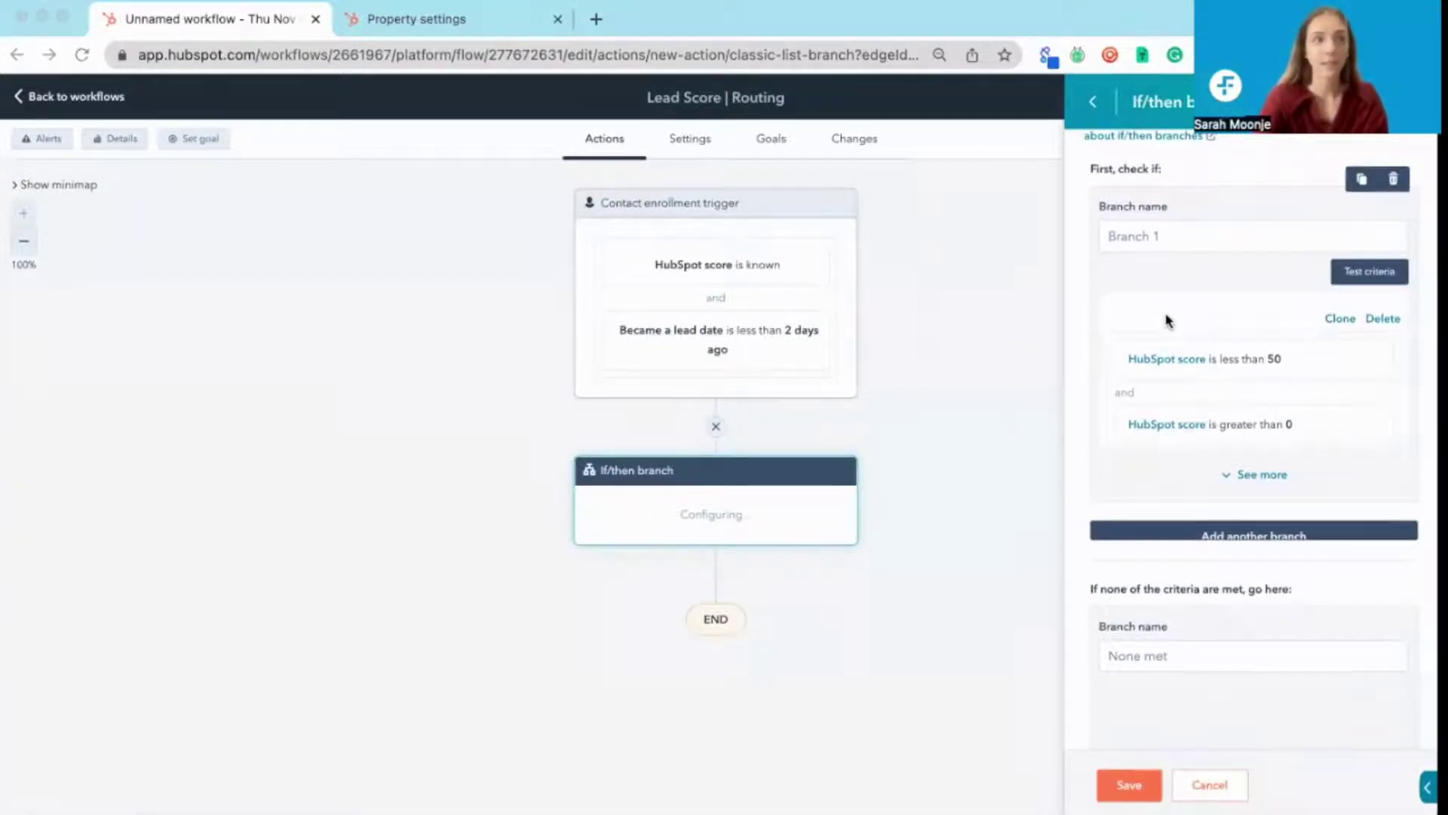
click(1157, 655)
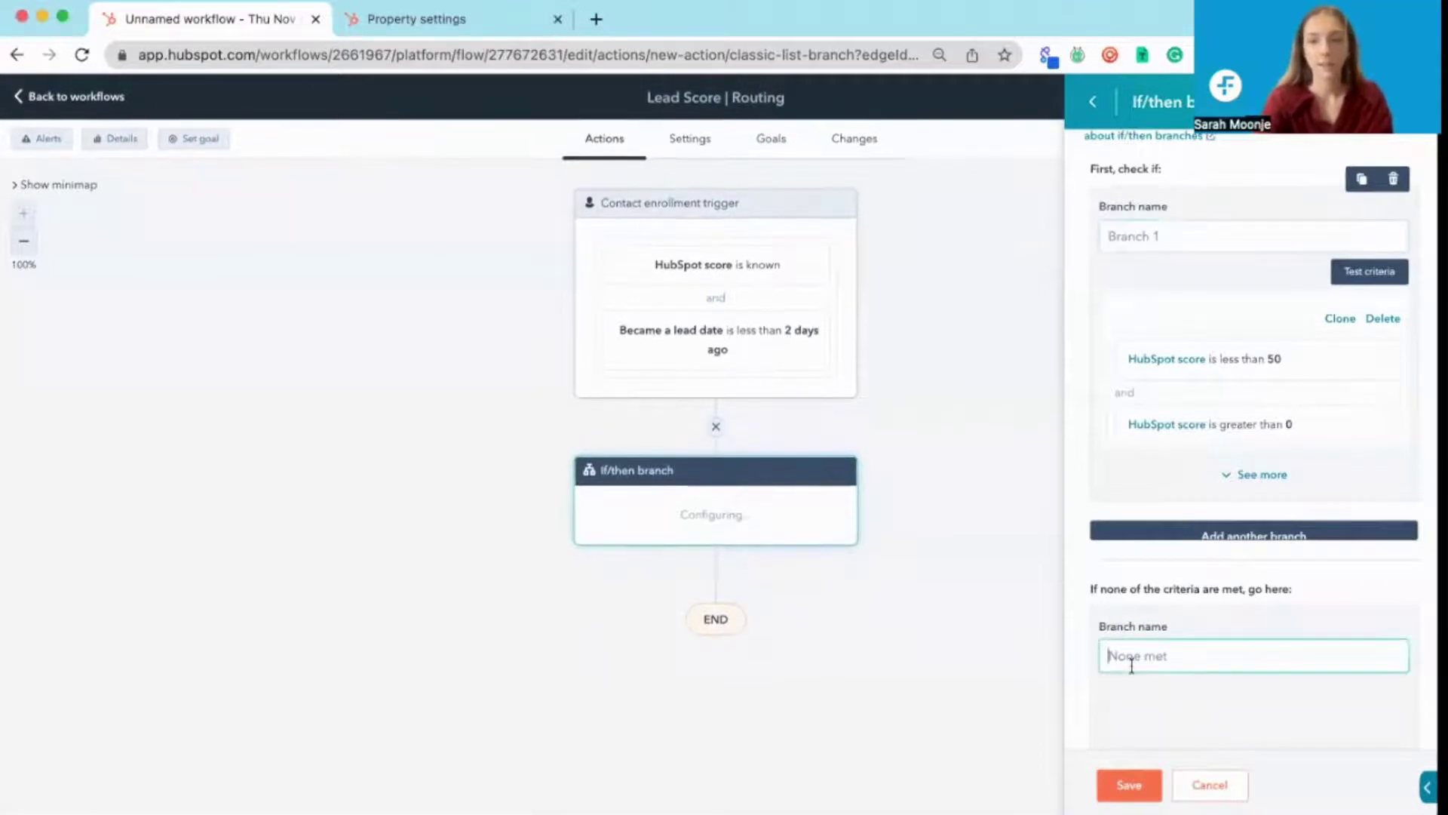
Step: Add Branch 2 with the condition HubSpot score is greater than 50
click(1254, 530)
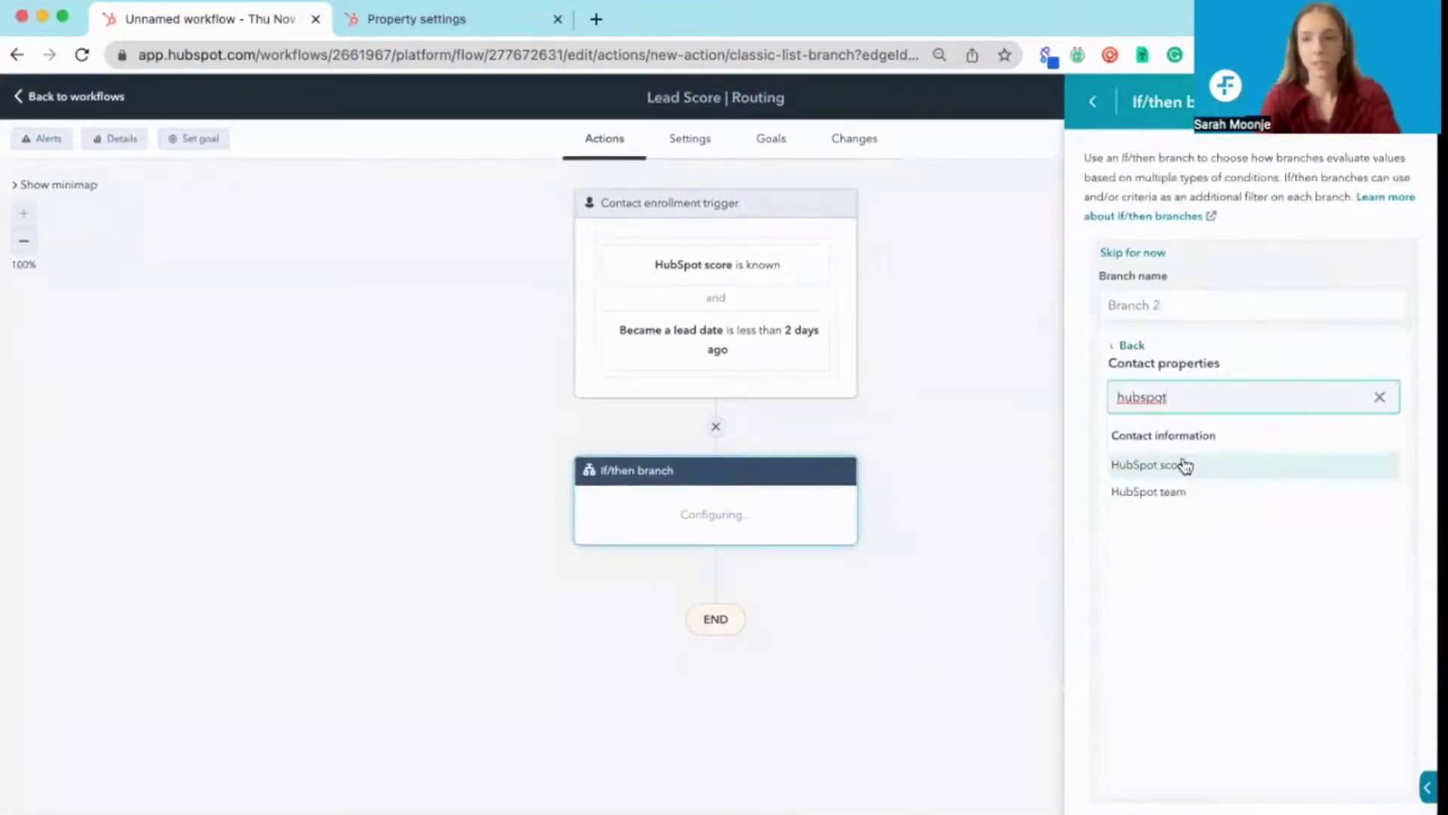
click(1185, 464)
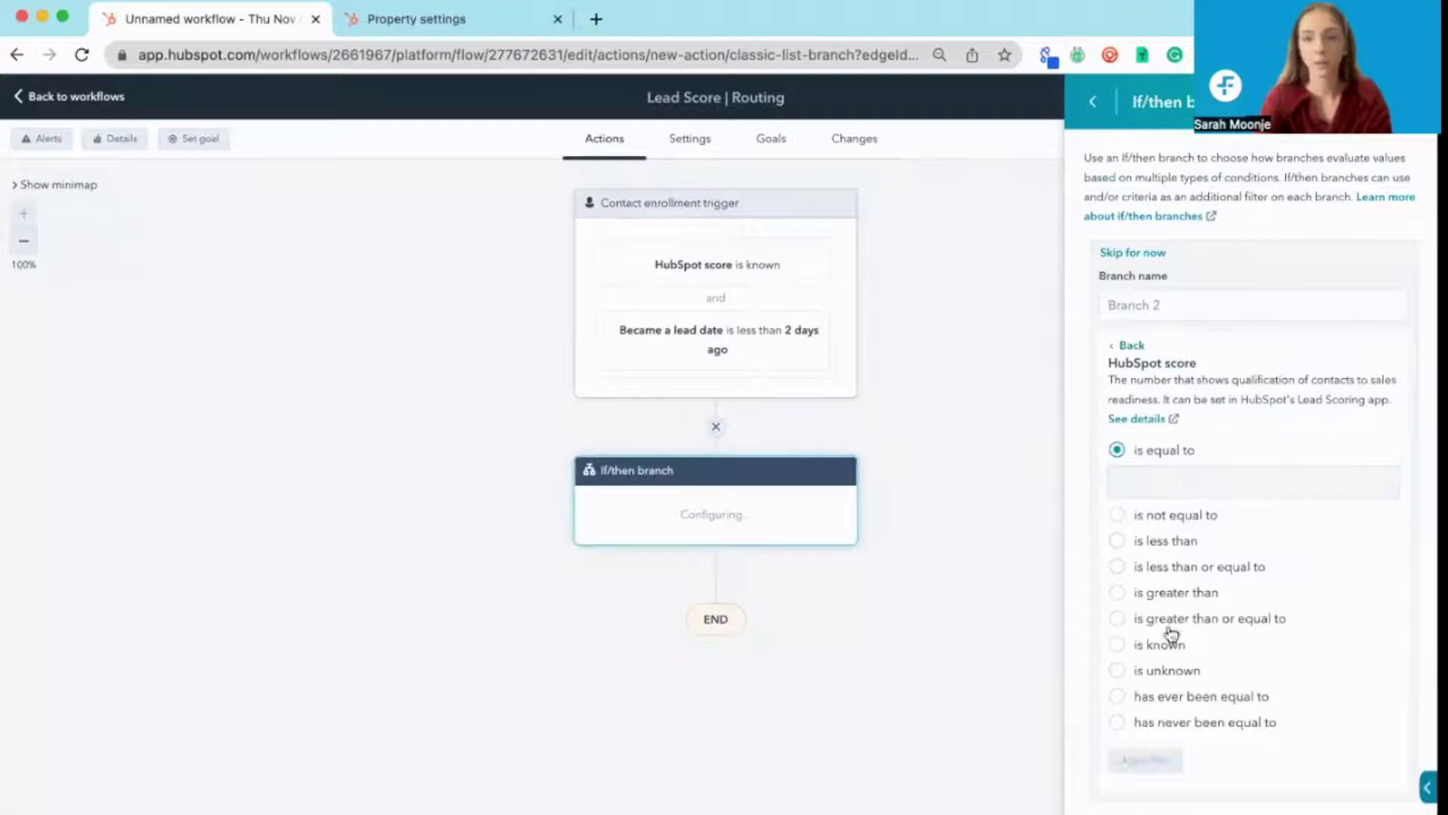
click(1171, 593)
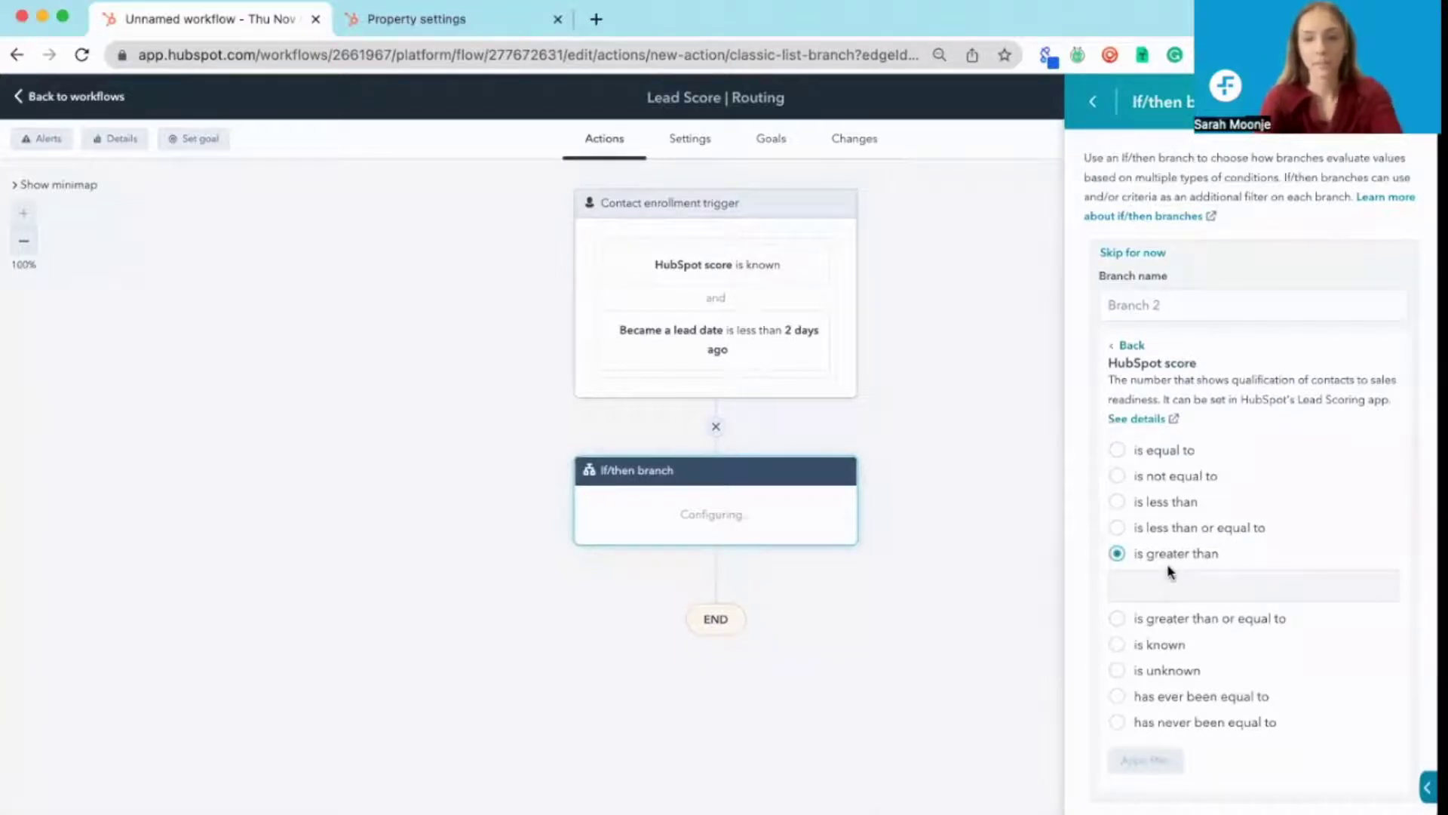
click(1154, 585)
text(50)
click(1147, 760)
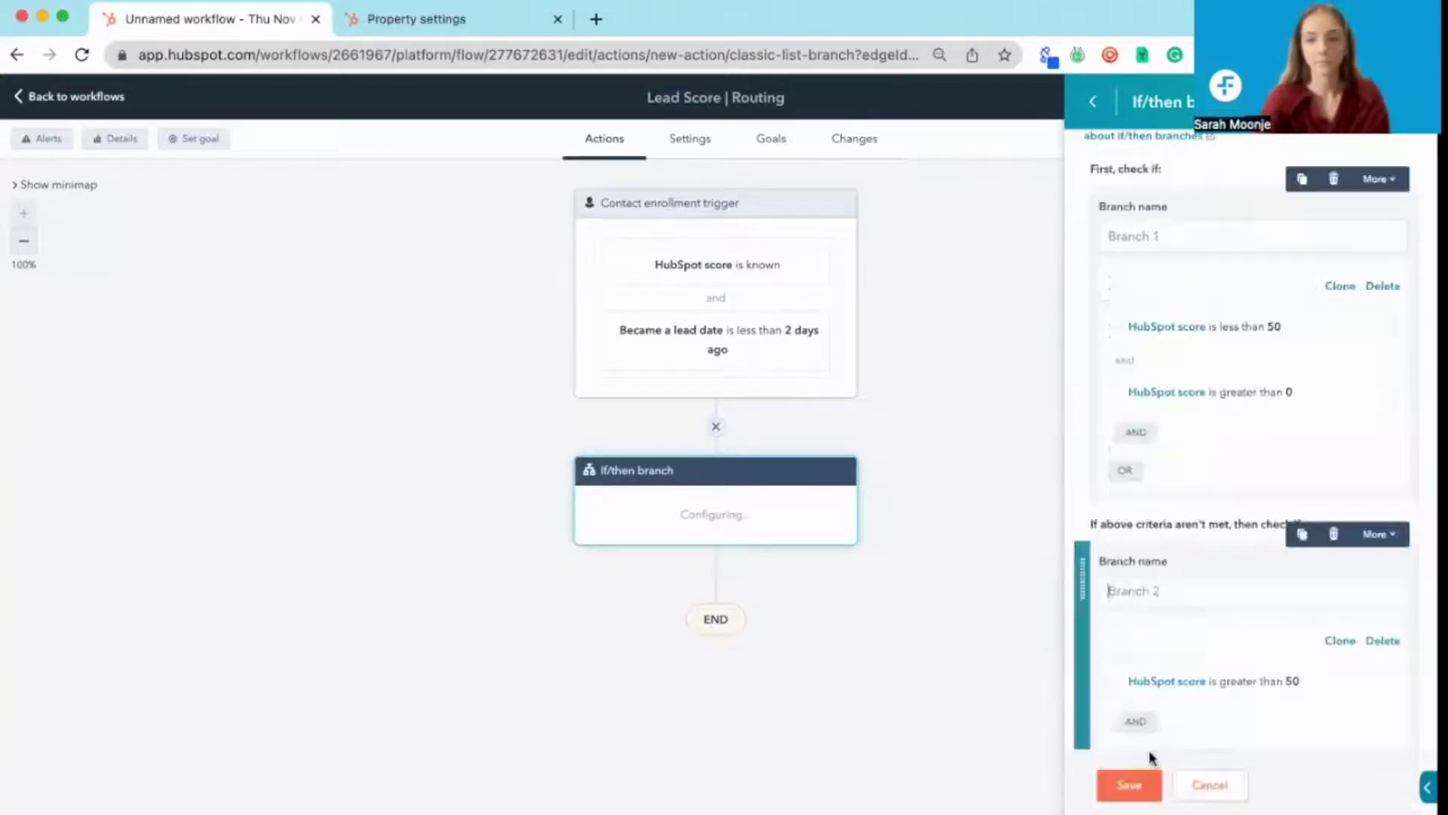
scroll(1170, 649, down, 4)
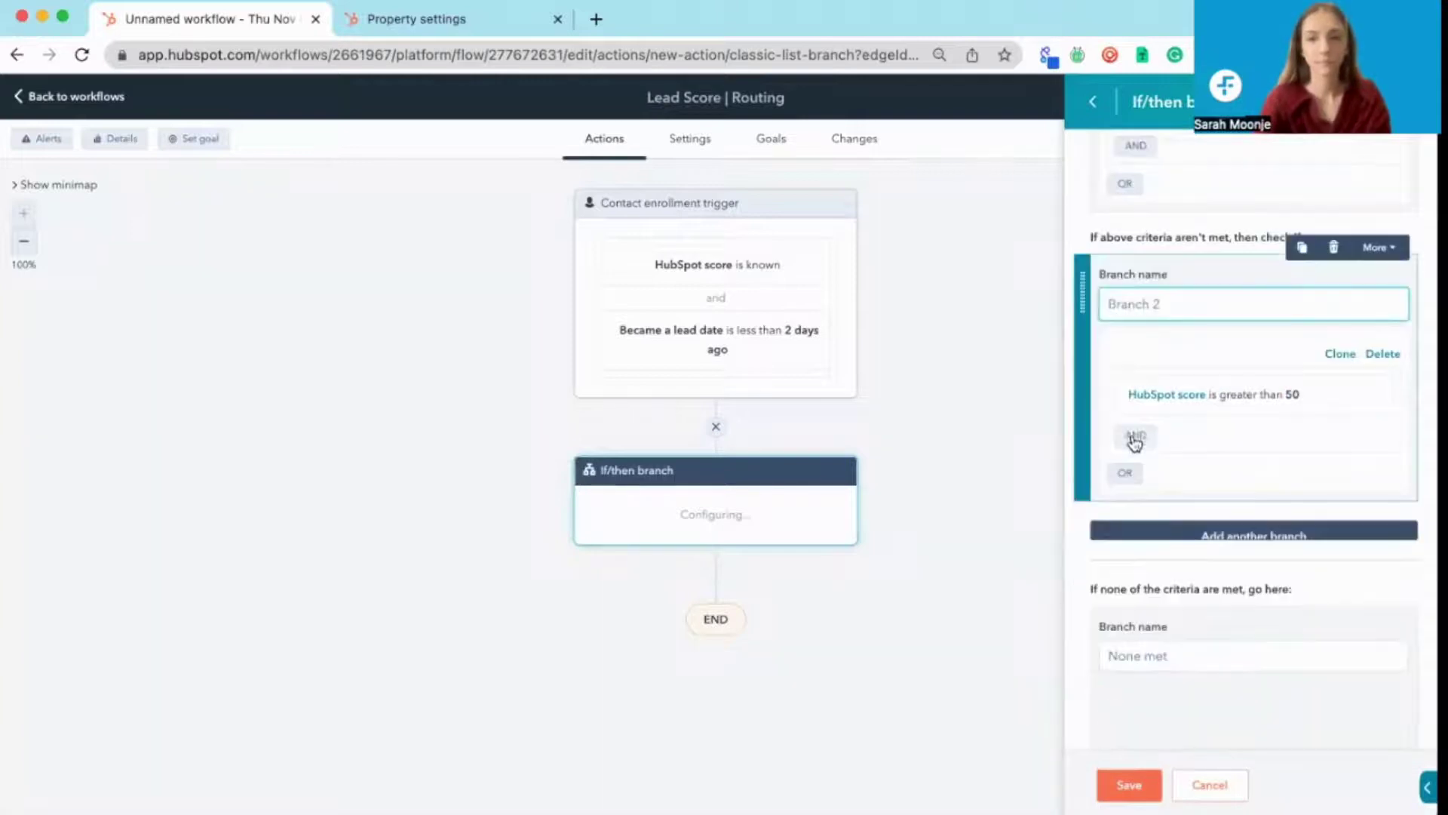
Step: Add the AND condition HubSpot score is less than 100 to Branch 2
click(1134, 438)
click(1168, 377)
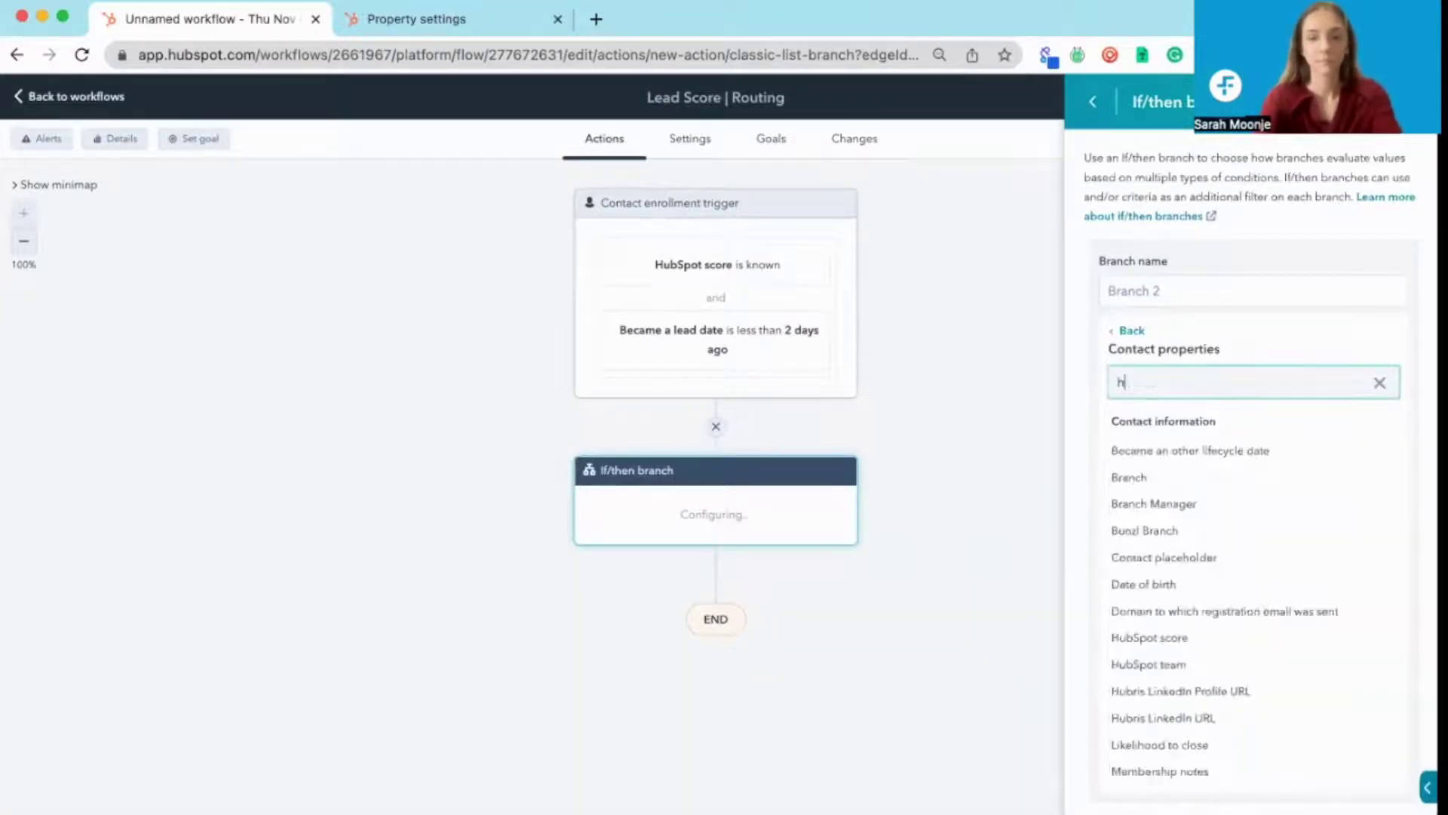
text(ubspot)
click(1146, 449)
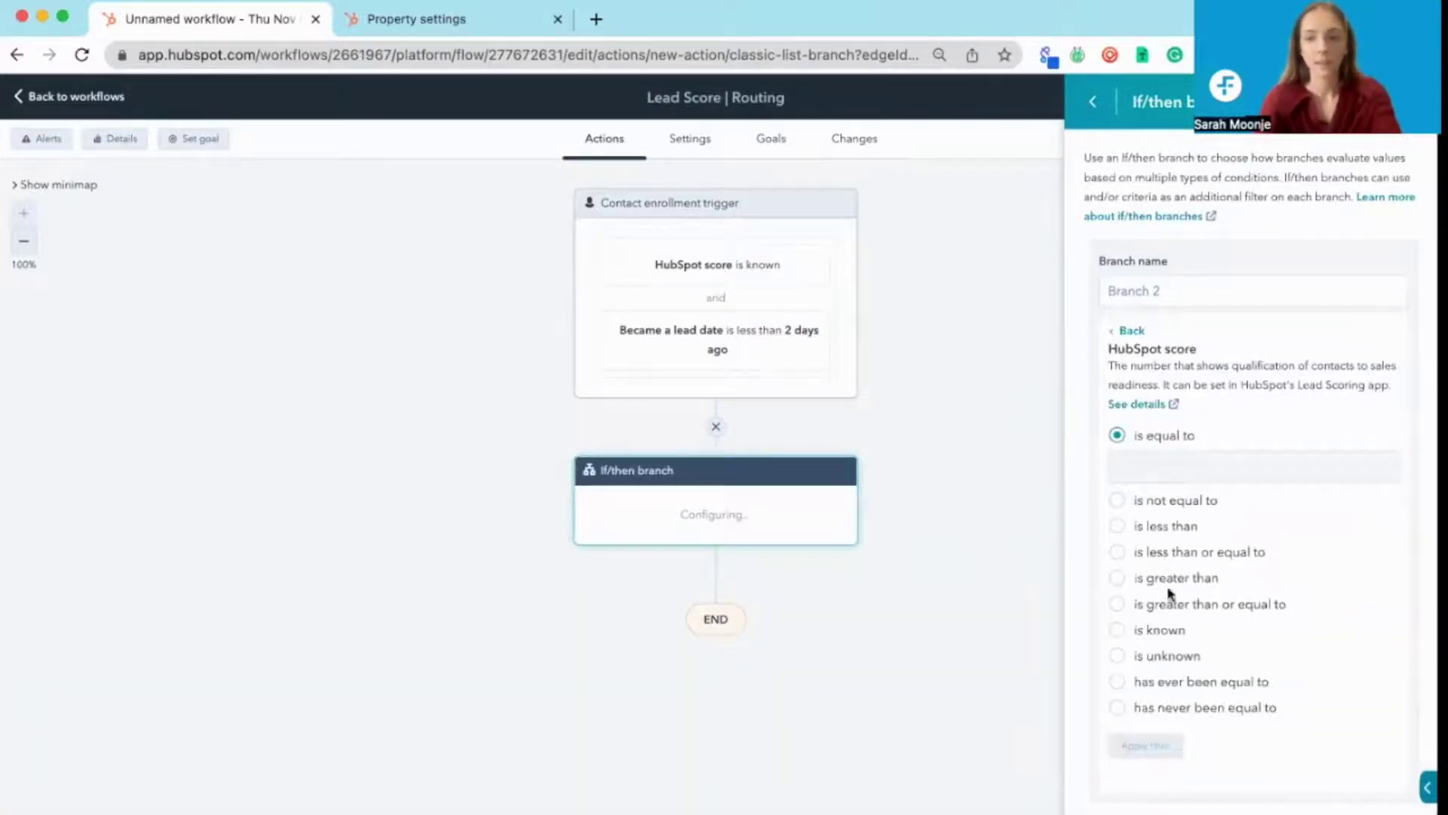
click(1182, 528)
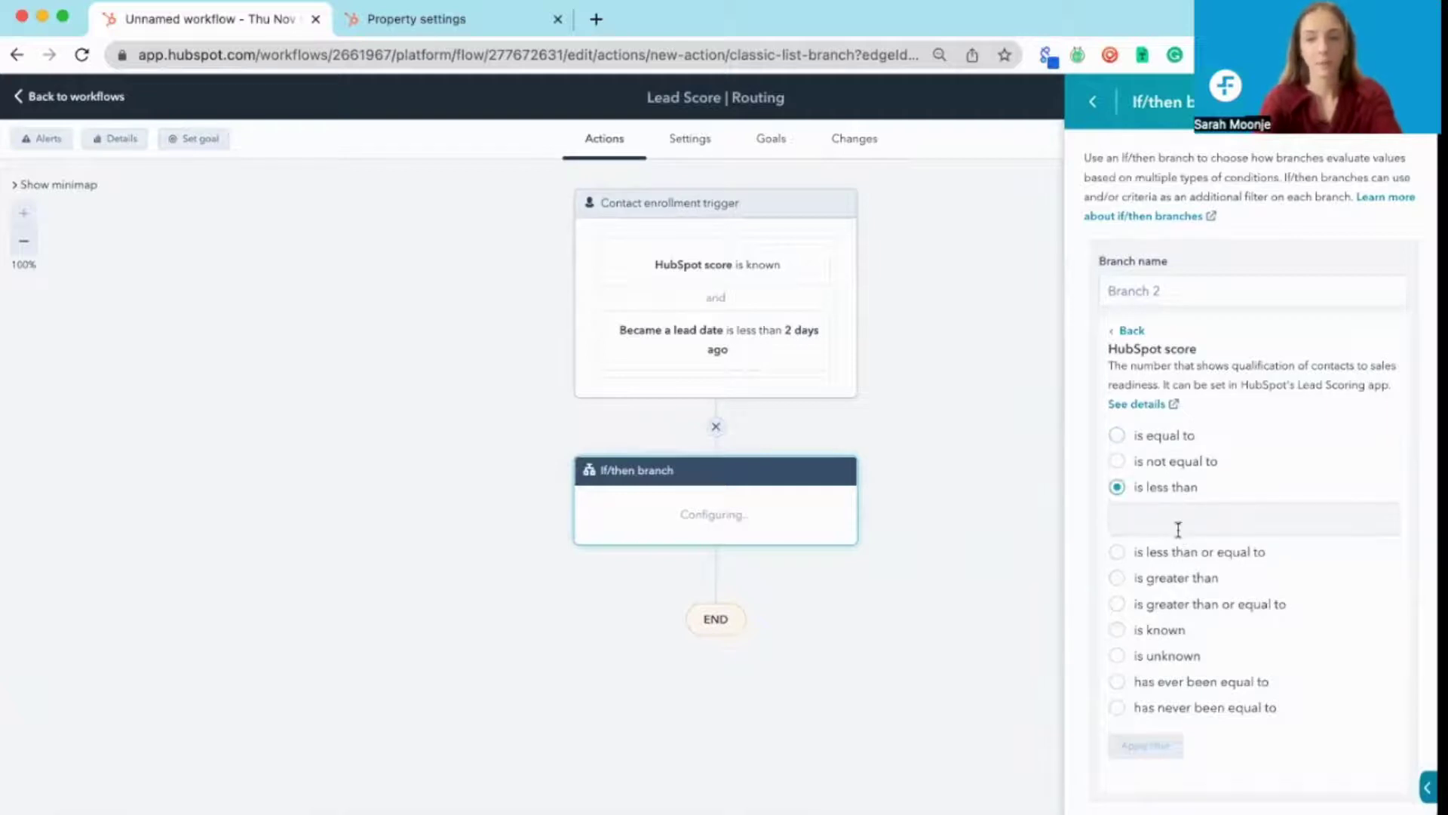
click(1178, 530)
text(100)
click(1143, 745)
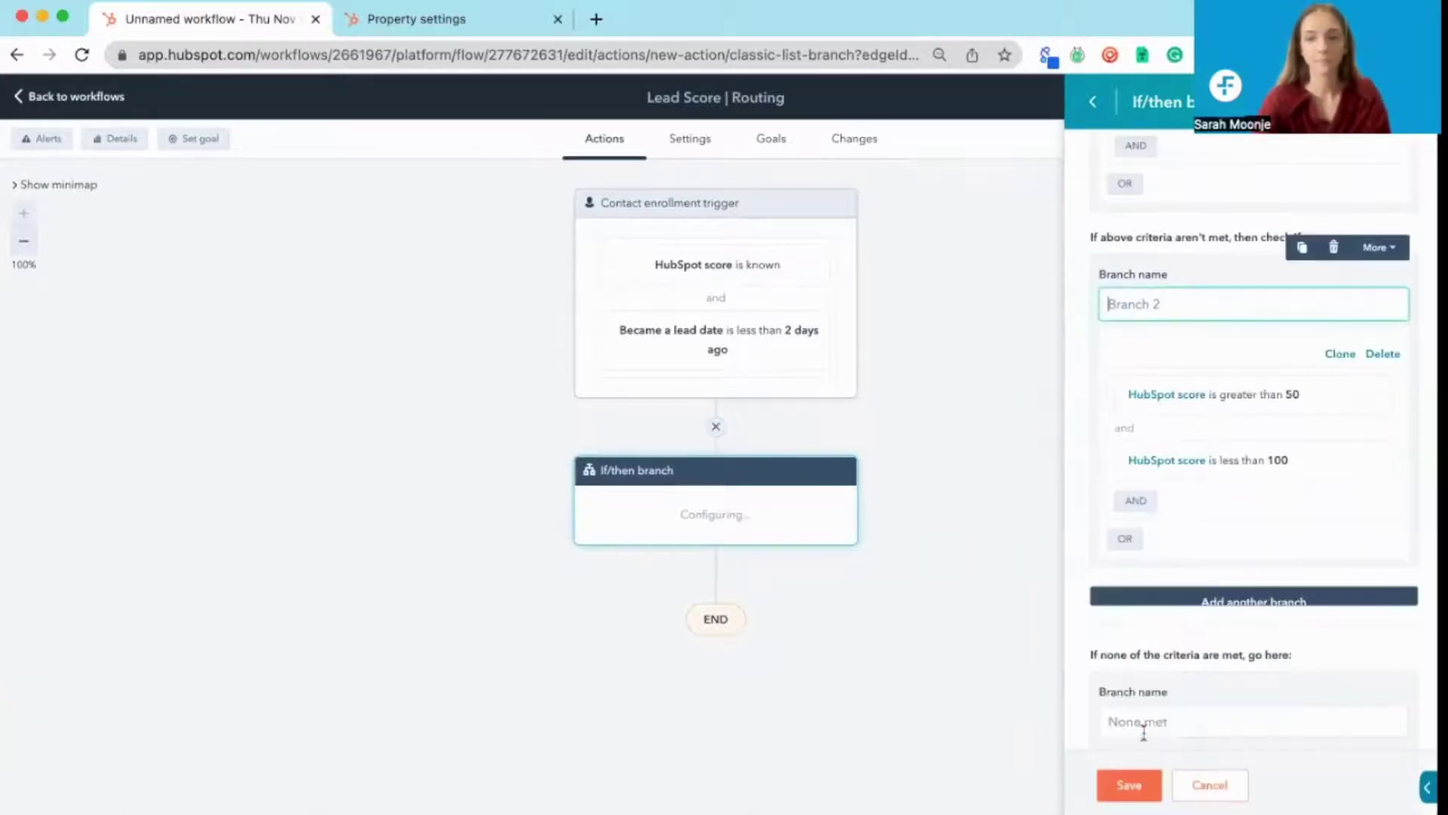
scroll(1198, 424, down, 2)
Step: Add Branch 3 with the condition HubSpot score is greater than 100
click(1199, 534)
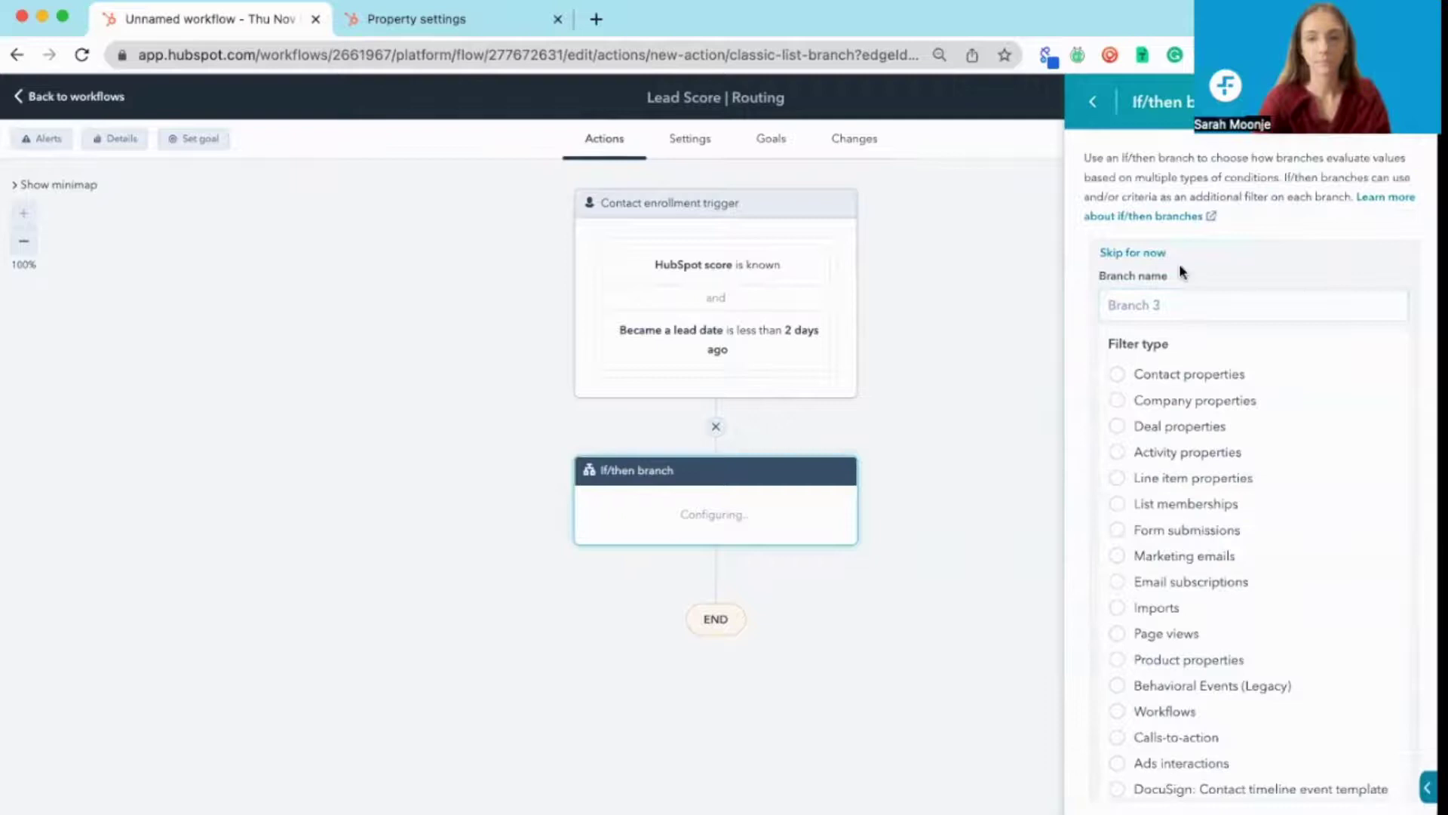
click(1158, 372)
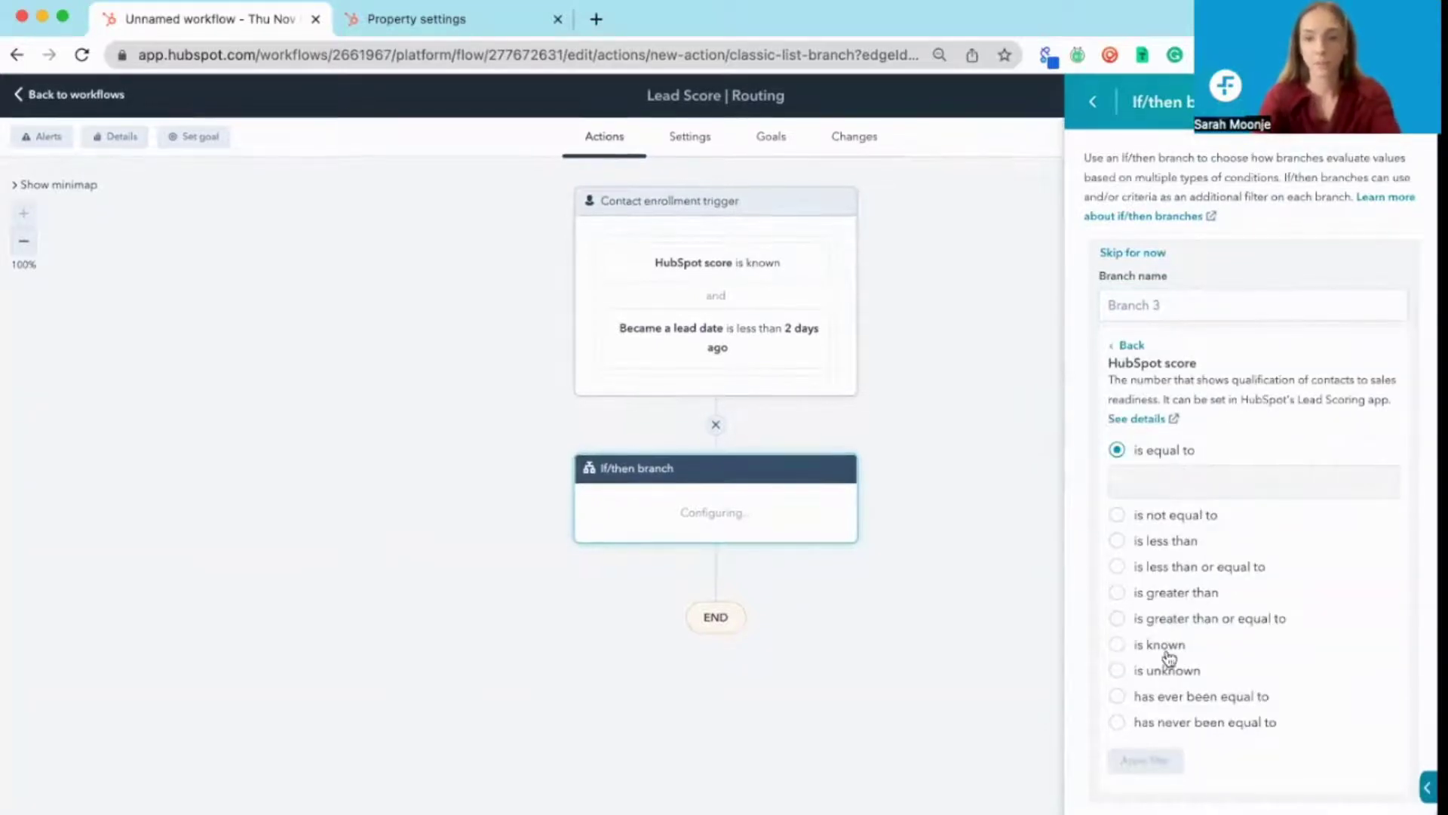
click(1171, 596)
click(1153, 585)
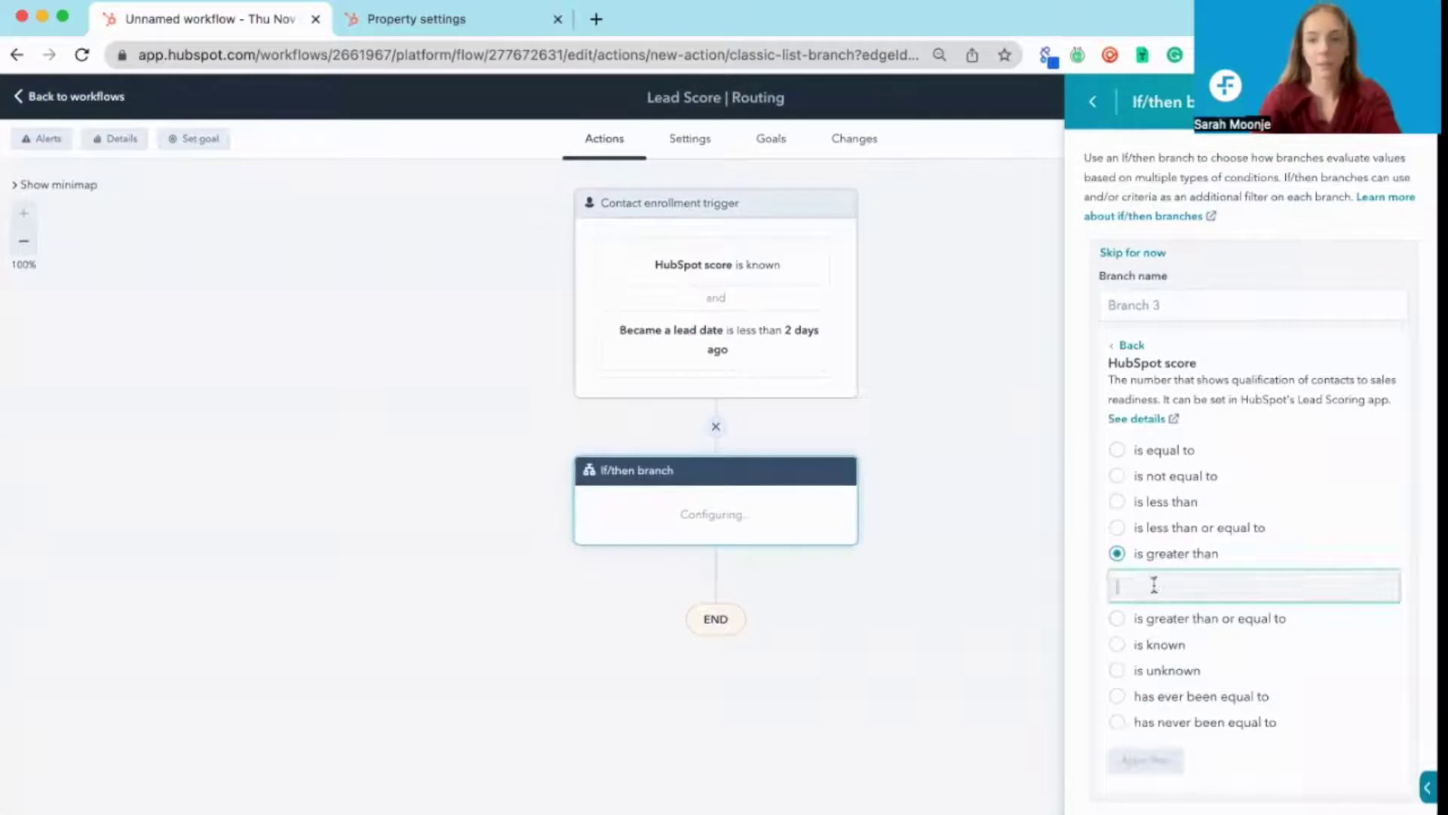
text(100)
key(Return)
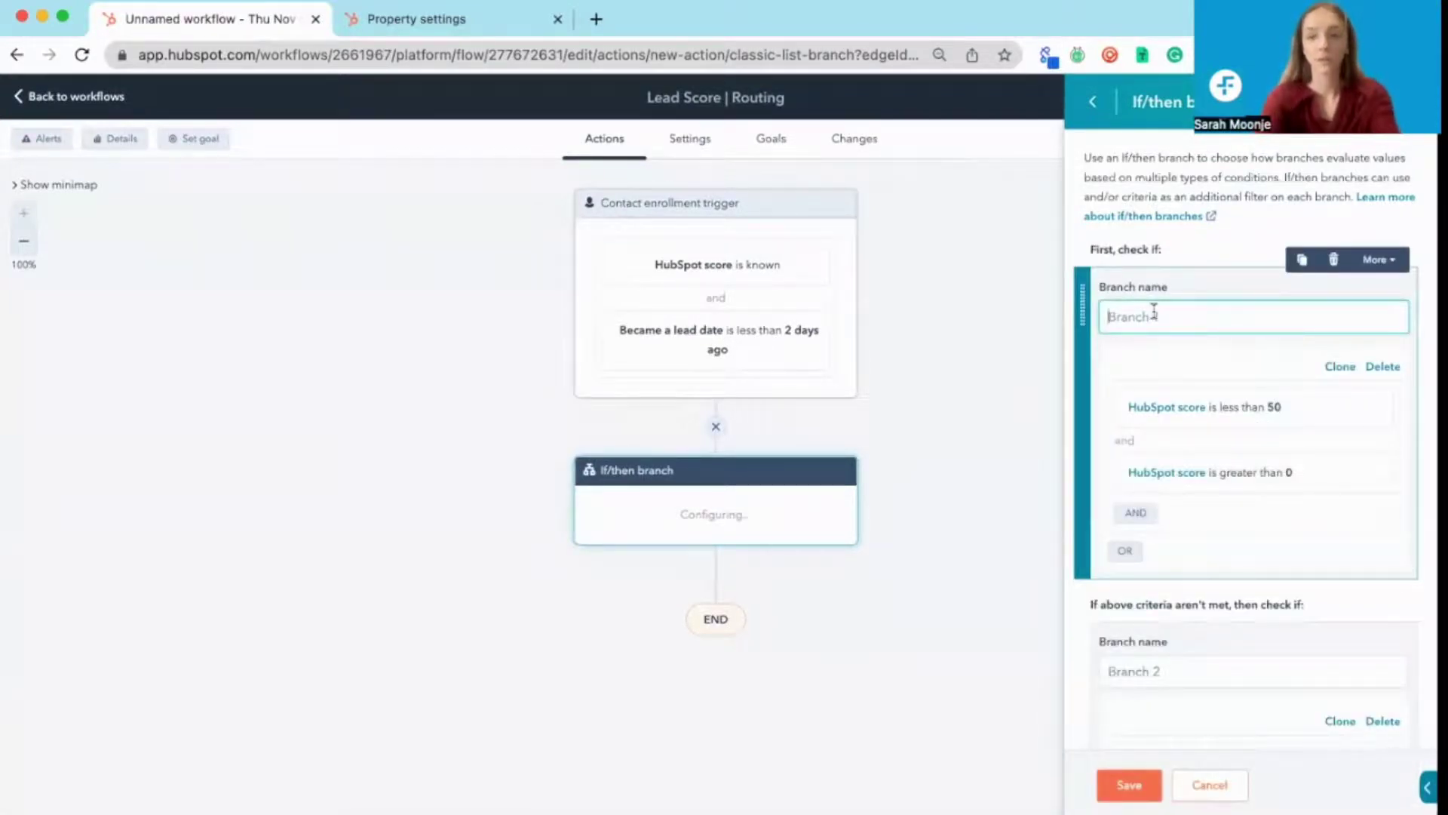
Step: Name the first two branches 'Red Score < 50' and 'Amber Score 50-100'
text(Red Sco)
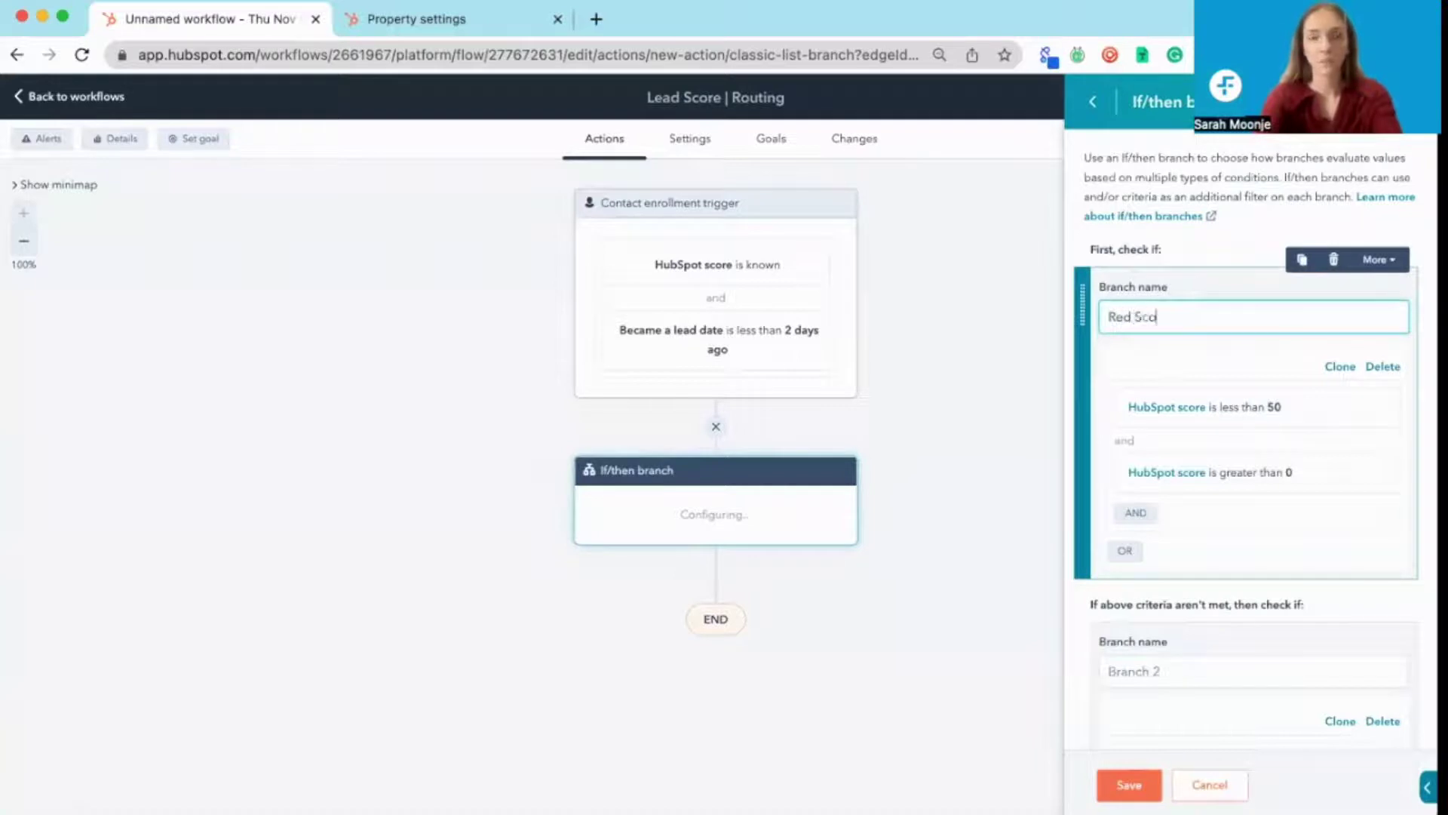
text(re < 50)
scroll(1139, 580, down, 2)
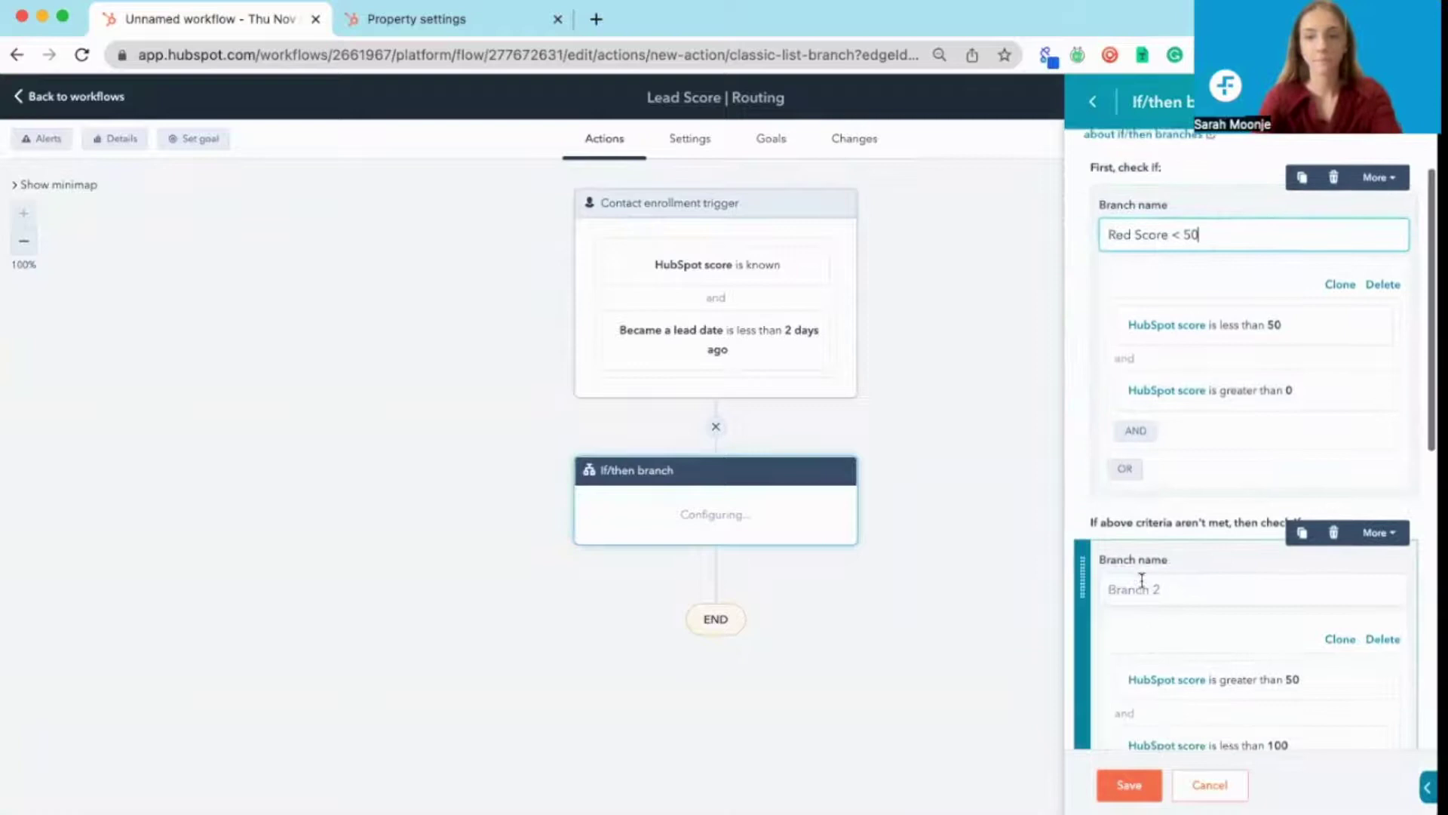
click(1142, 578)
text(Am)
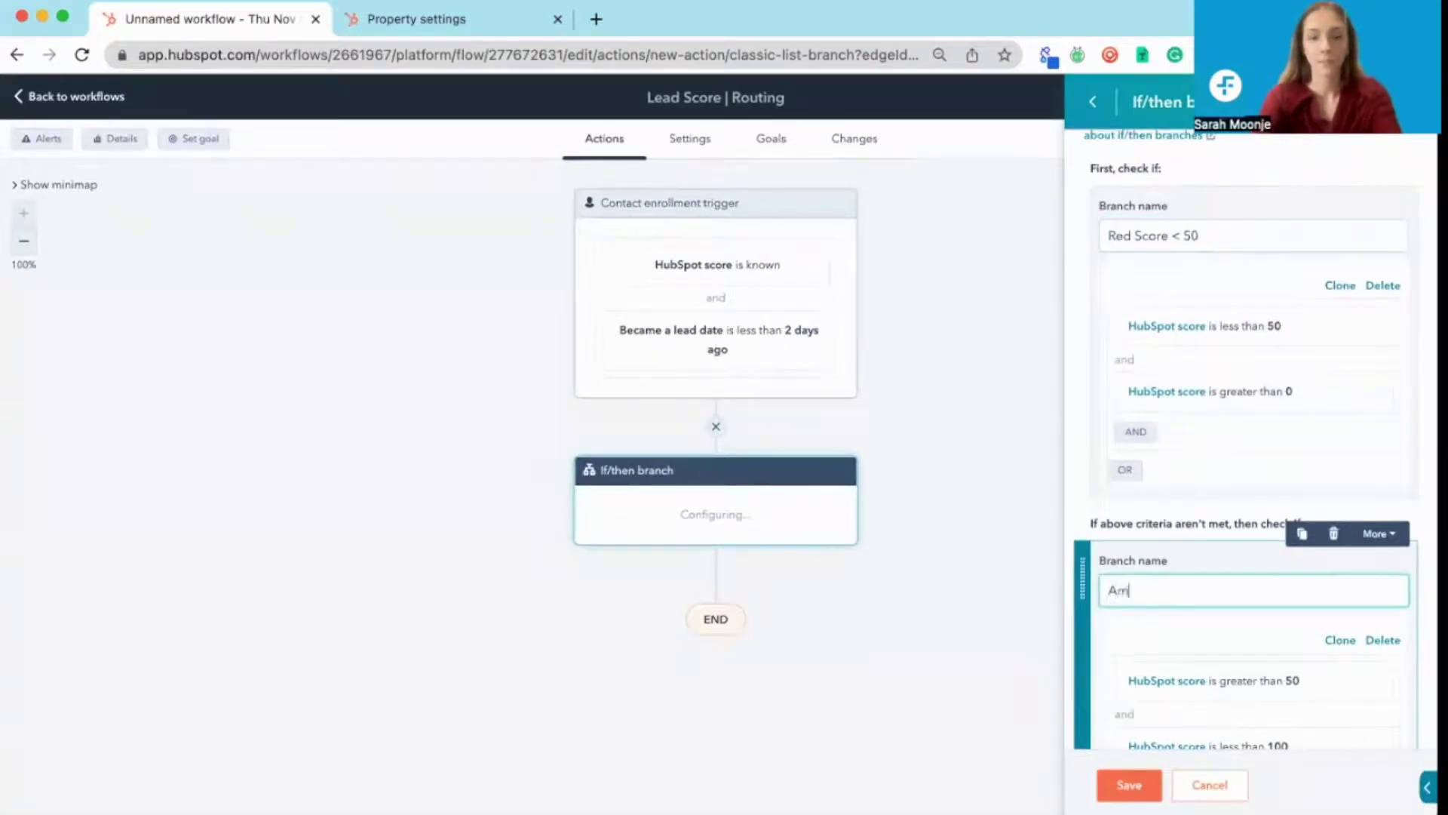
text(ber Score)
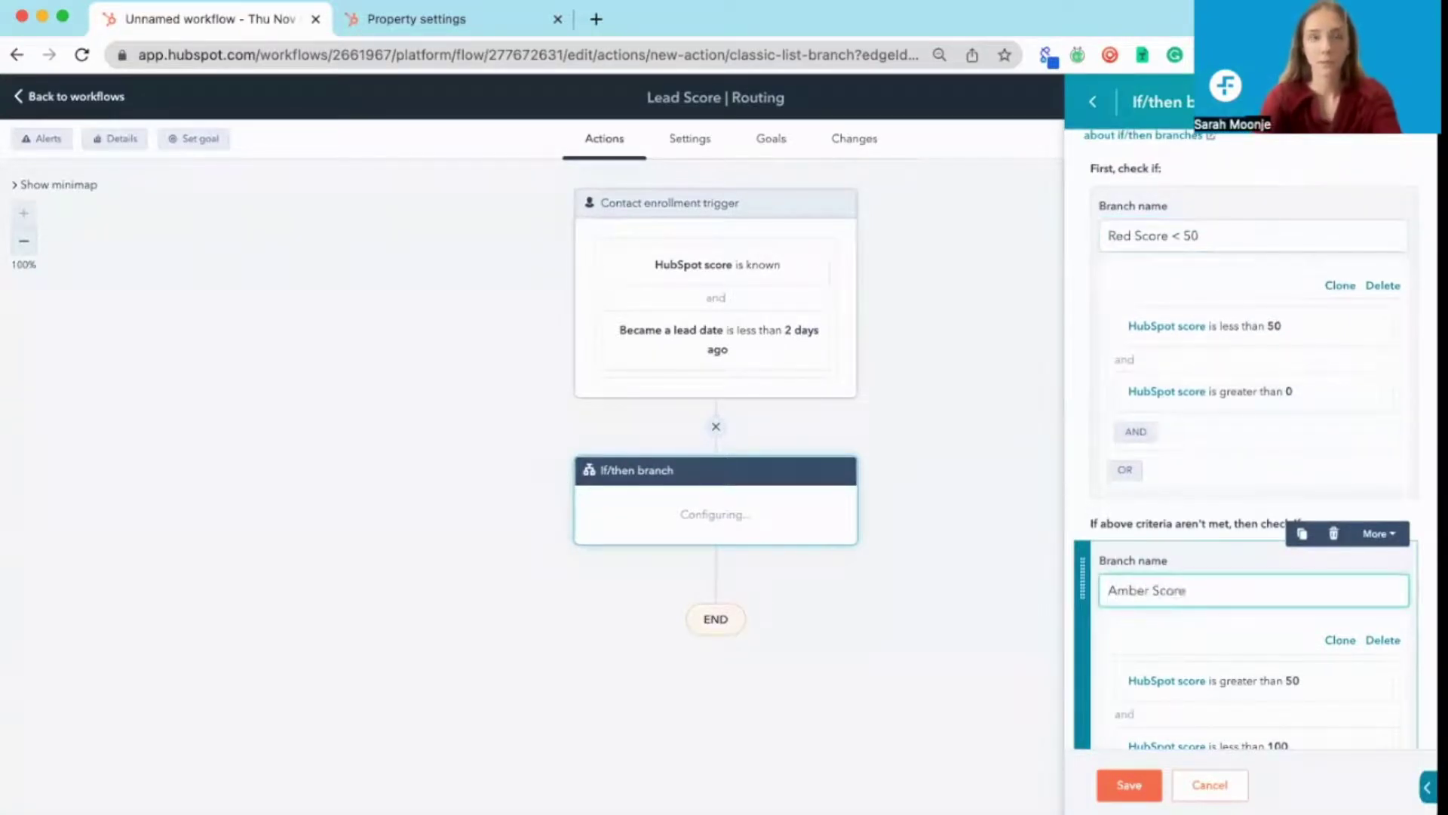
text( 50-10-0)
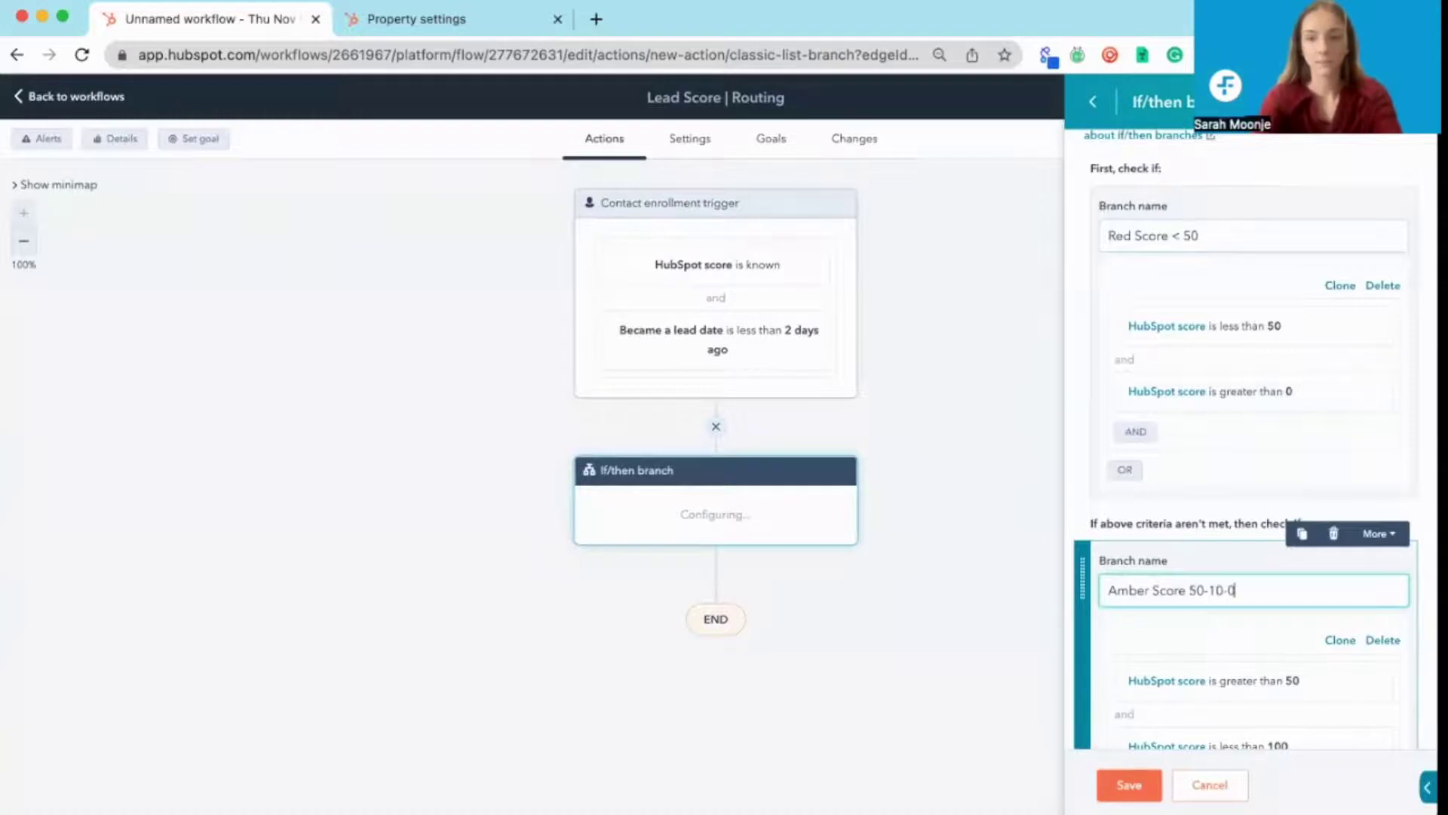
key(BackSpace)
key(BackSpace)
text(0)
Step: Name the third branch 'Green score 100+' and save the if/then action
scroll(1252, 453, down, 2)
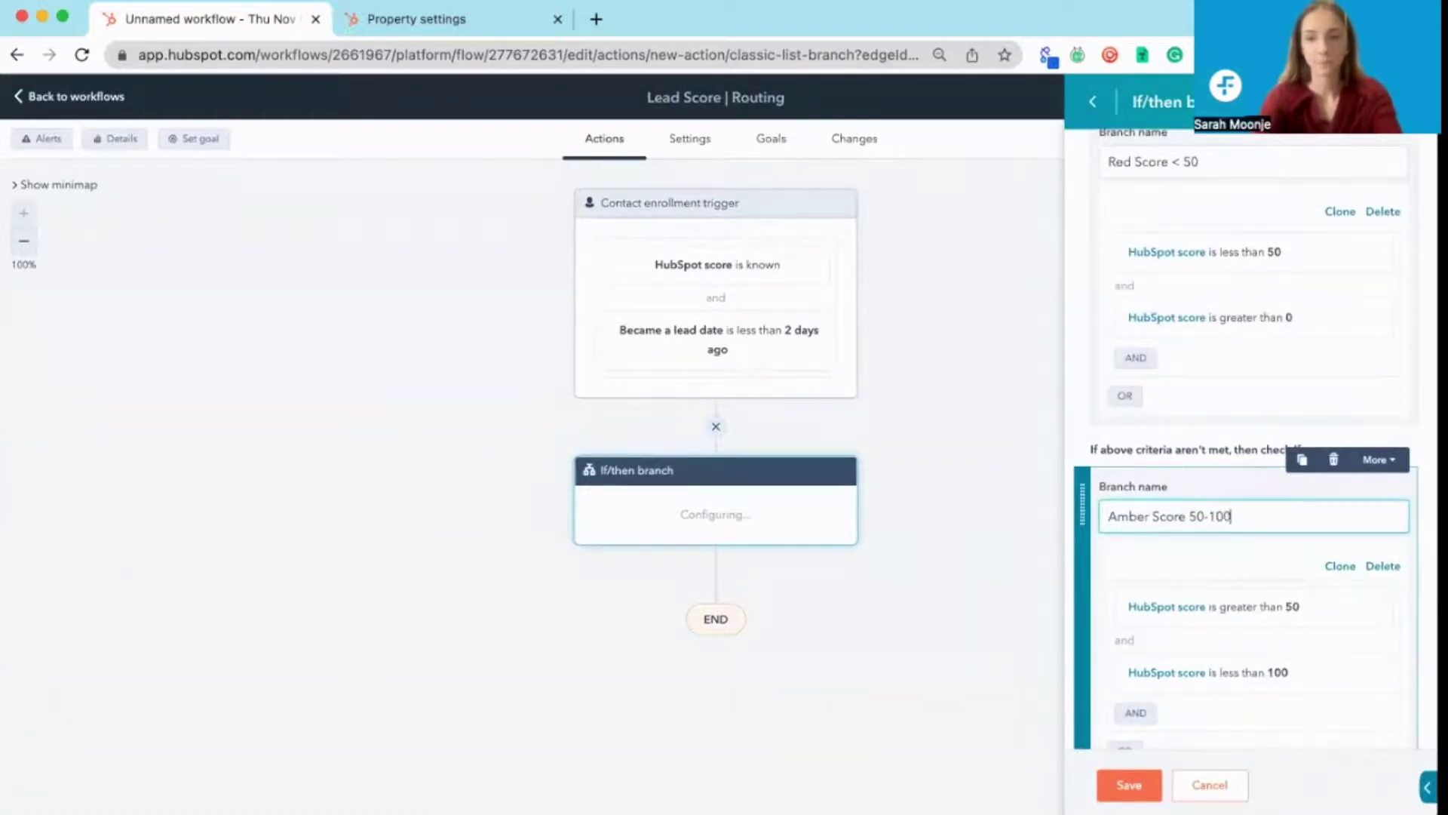
scroll(1252, 528, down, 3)
click(1155, 607)
scroll(1207, 589, down, 2)
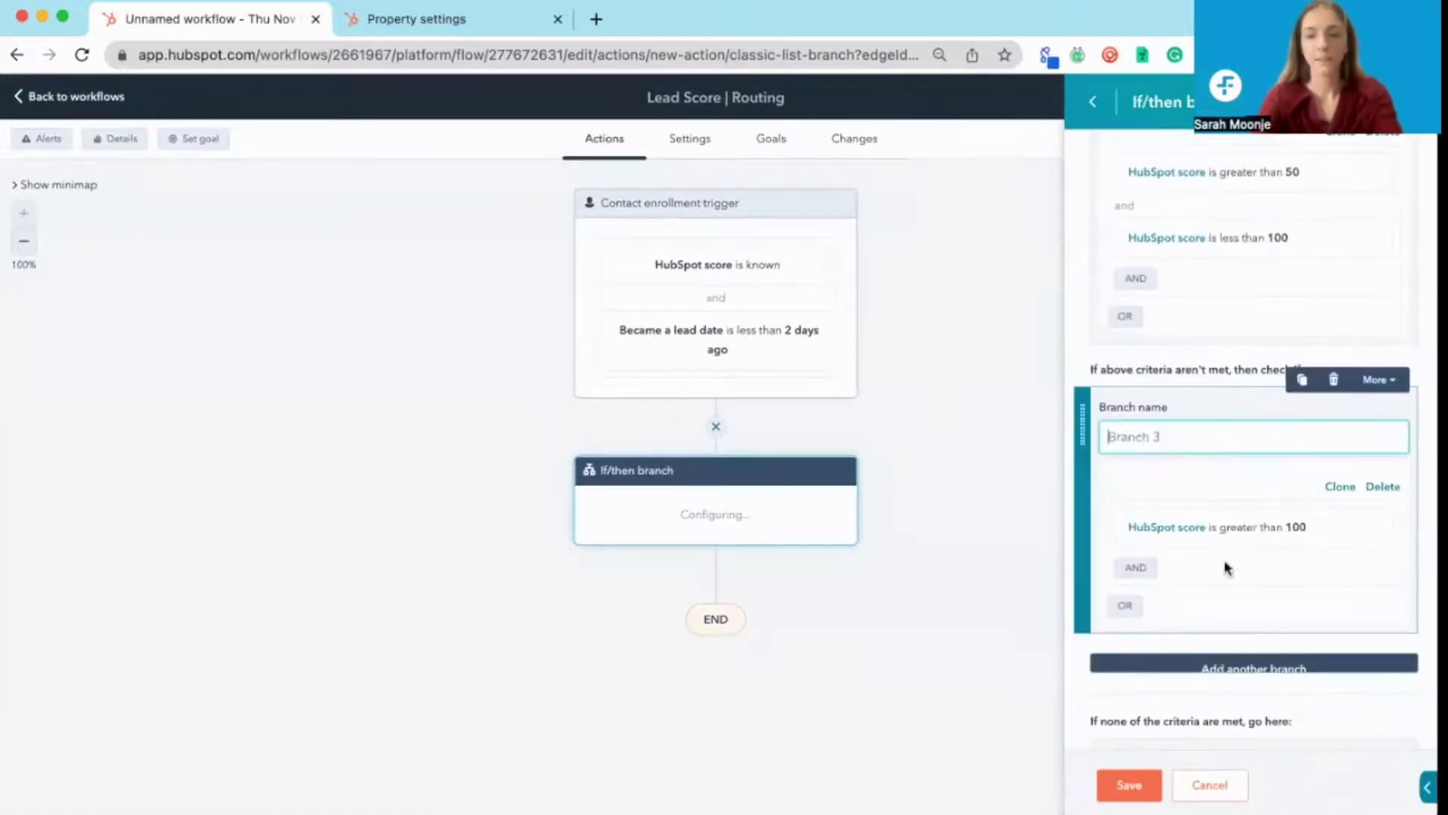
text(Green)
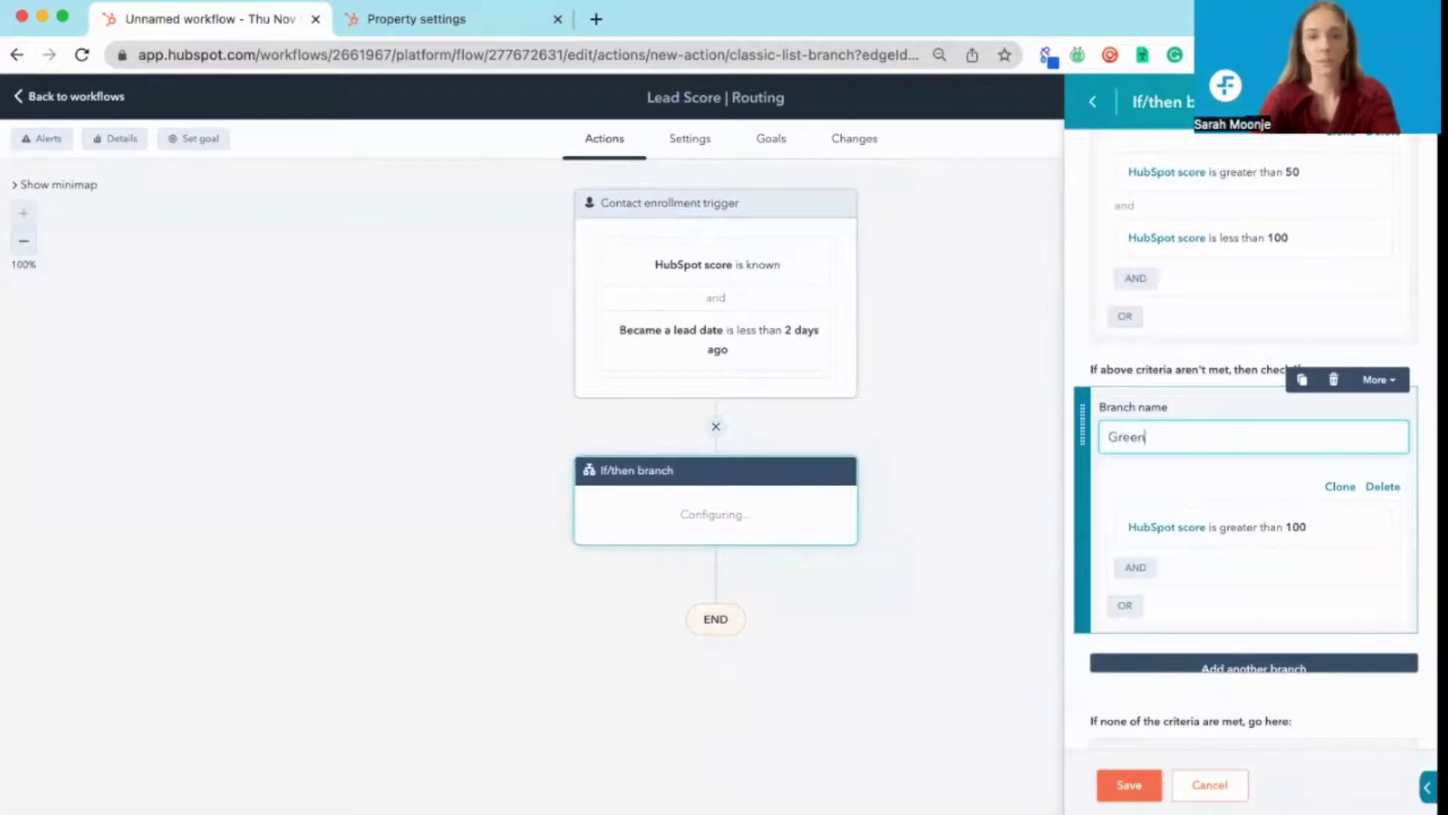
text( score 100+)
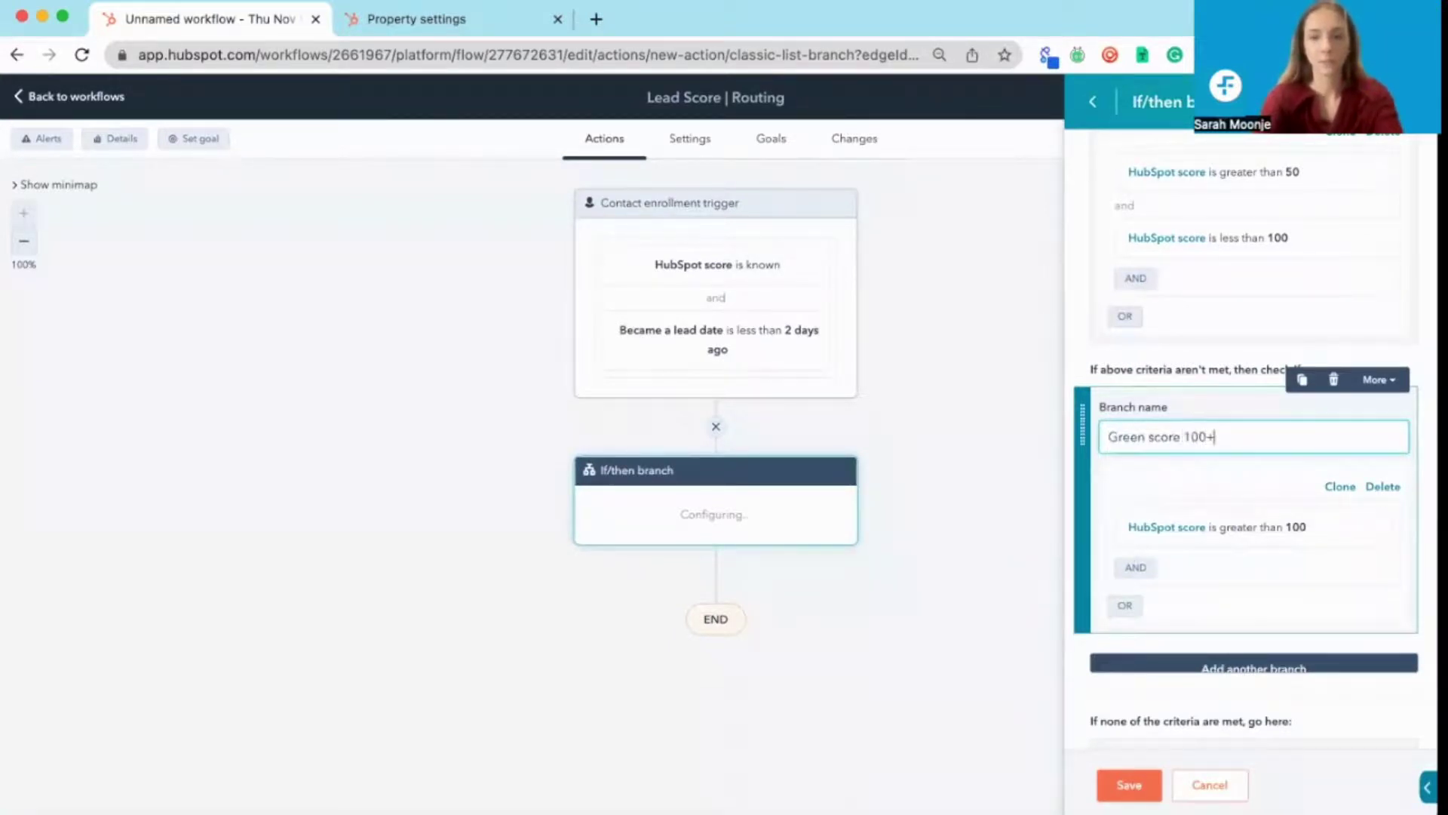
scroll(1183, 543, down, 2)
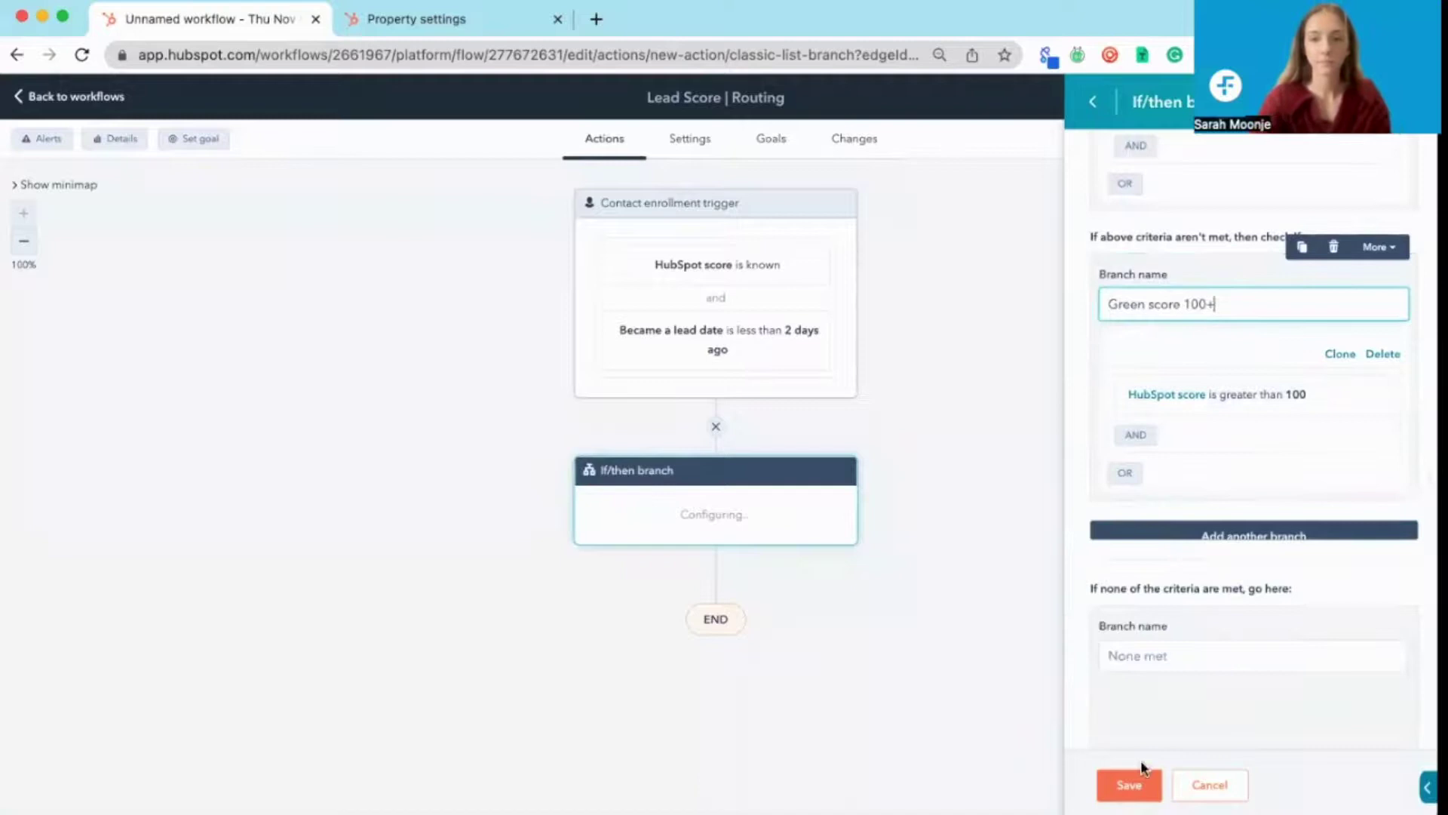
click(1138, 784)
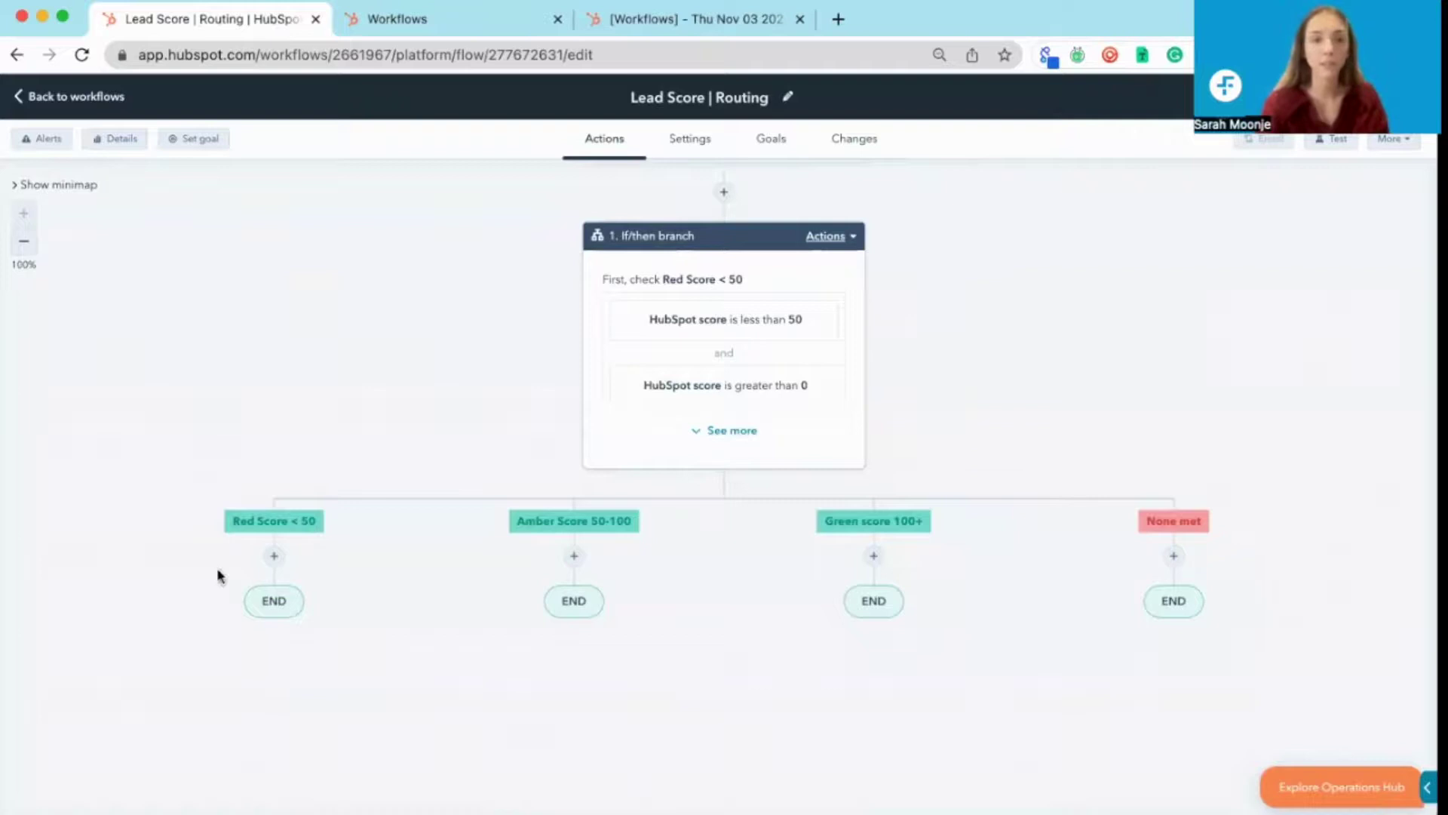
Step: Add an Enroll in another workflow action to Red Score < 50 targeting Nurture first conversions
click(274, 555)
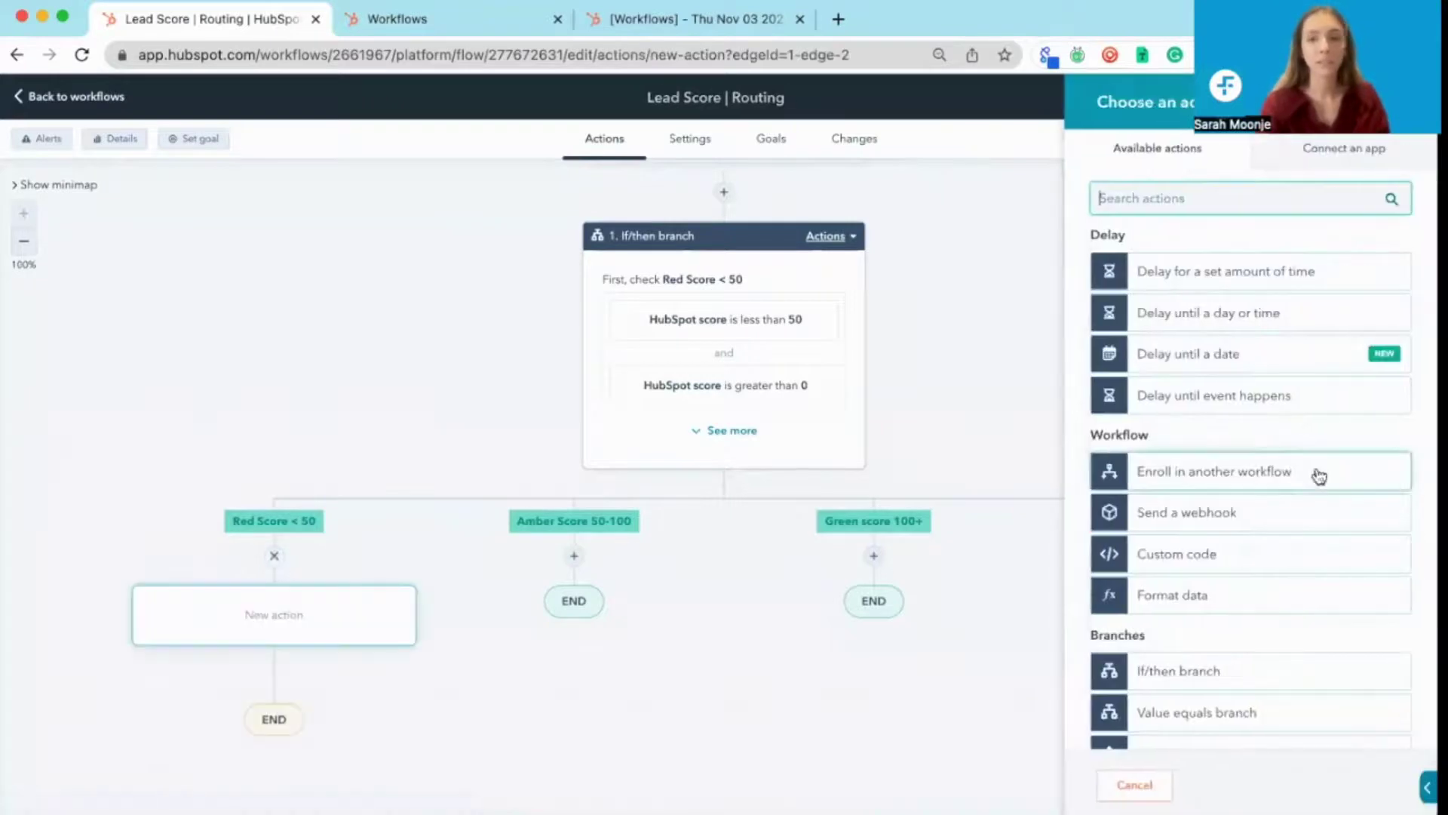
click(1246, 473)
click(1207, 283)
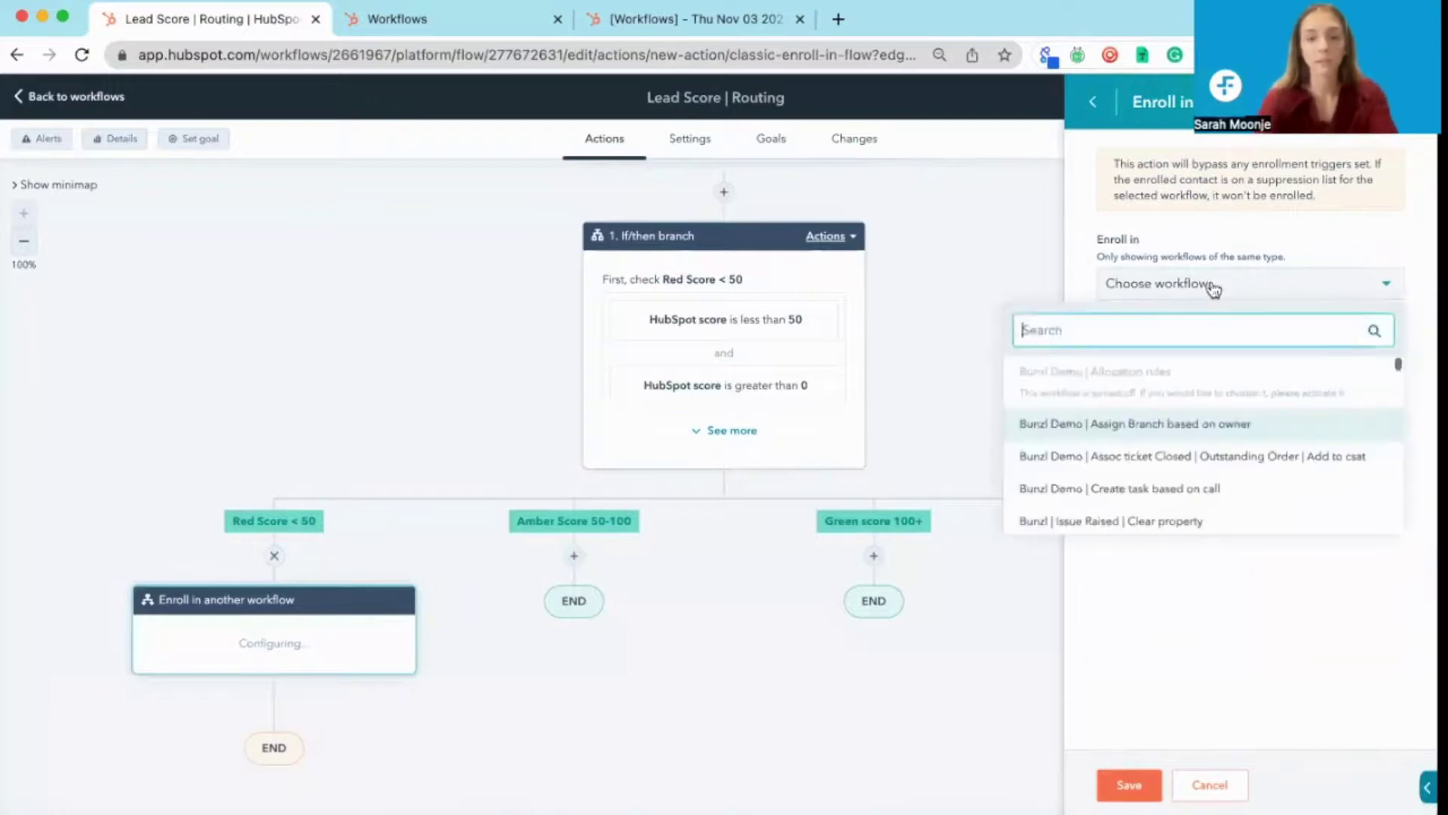
text(nurt)
click(1173, 475)
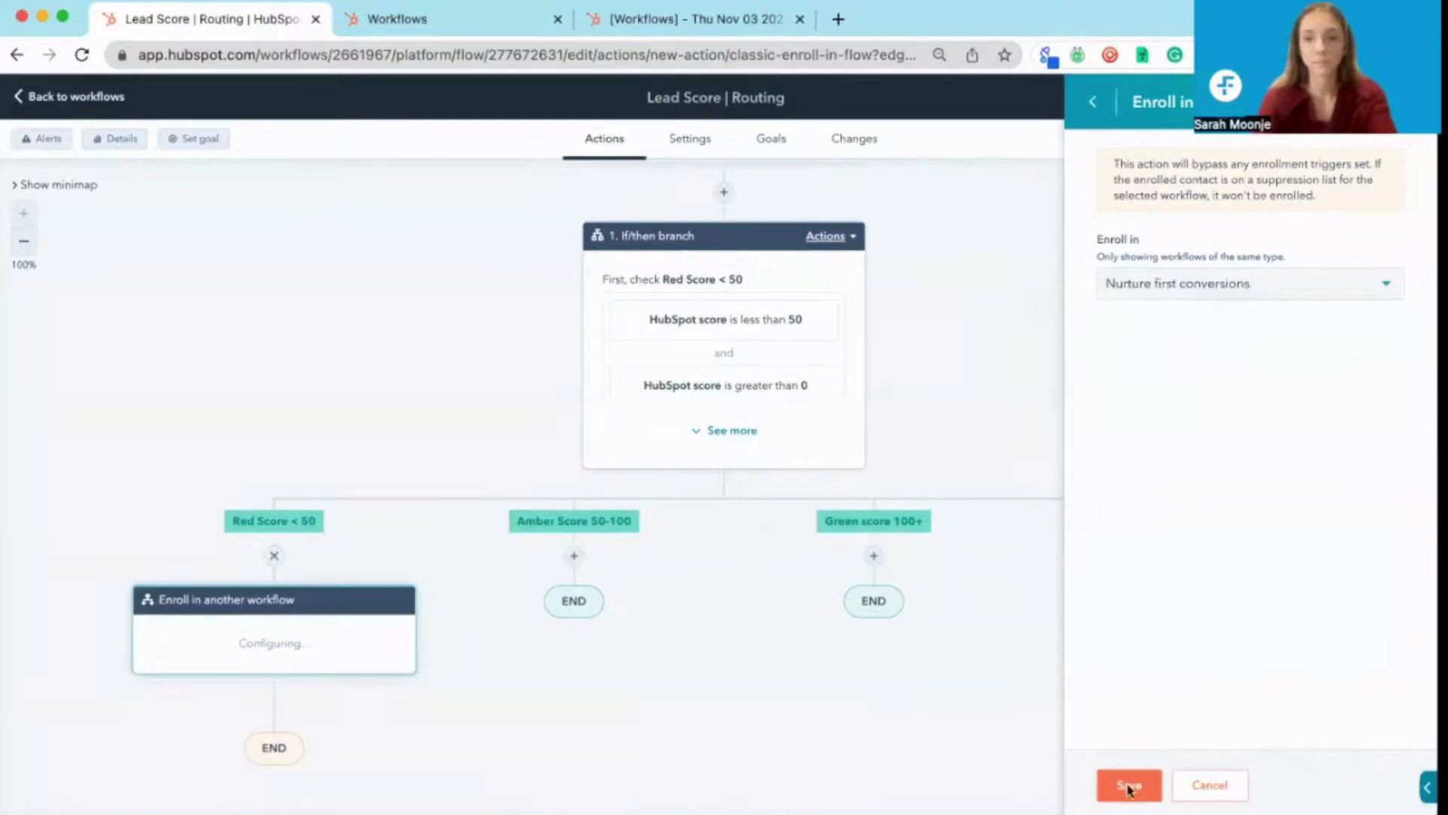
click(1124, 788)
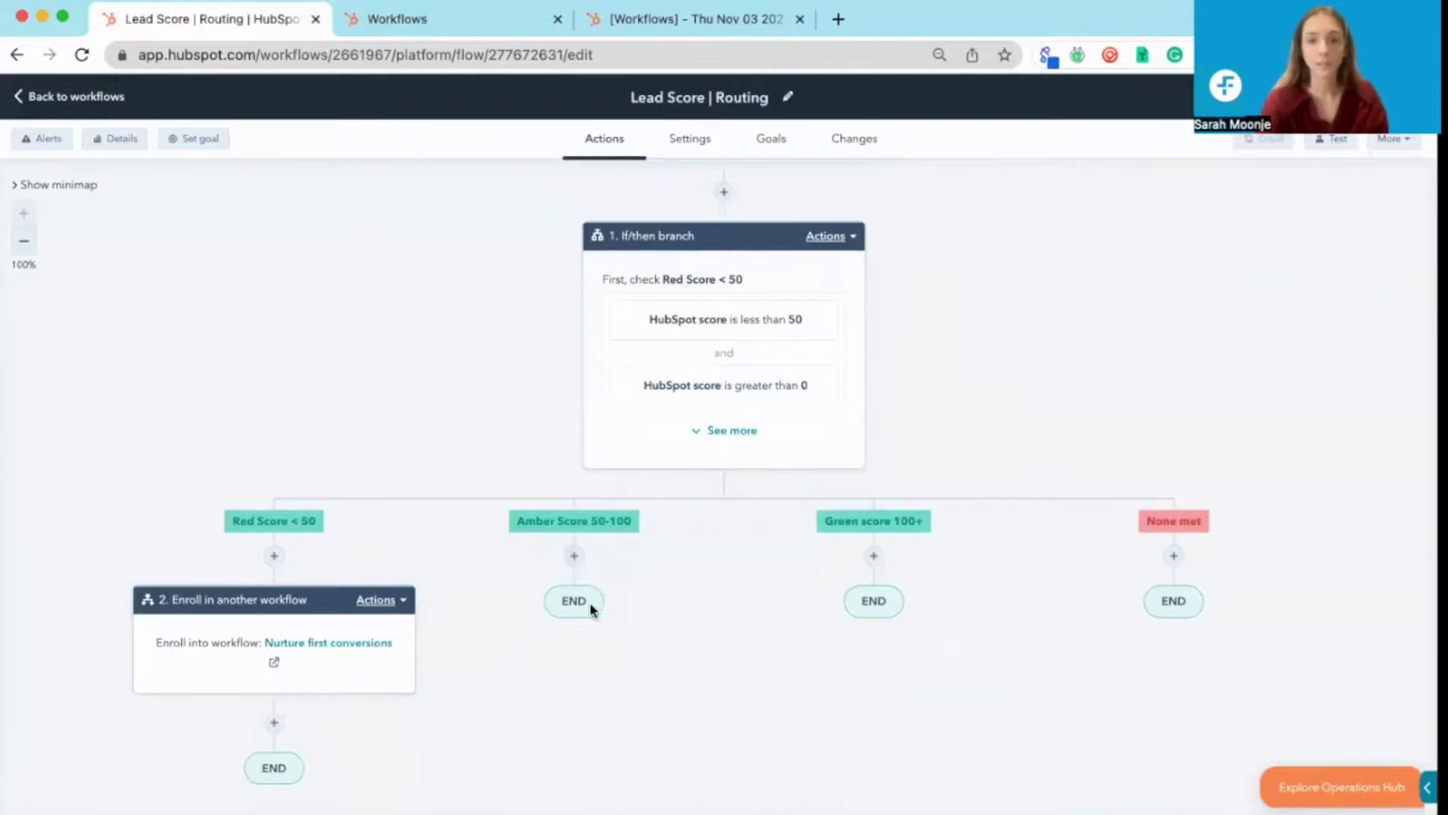
Step: Add a Create task 'Marketing Team to follow up' to Amber Score 50-100, assigned to the contact owner
scroll(579, 504, down, 2)
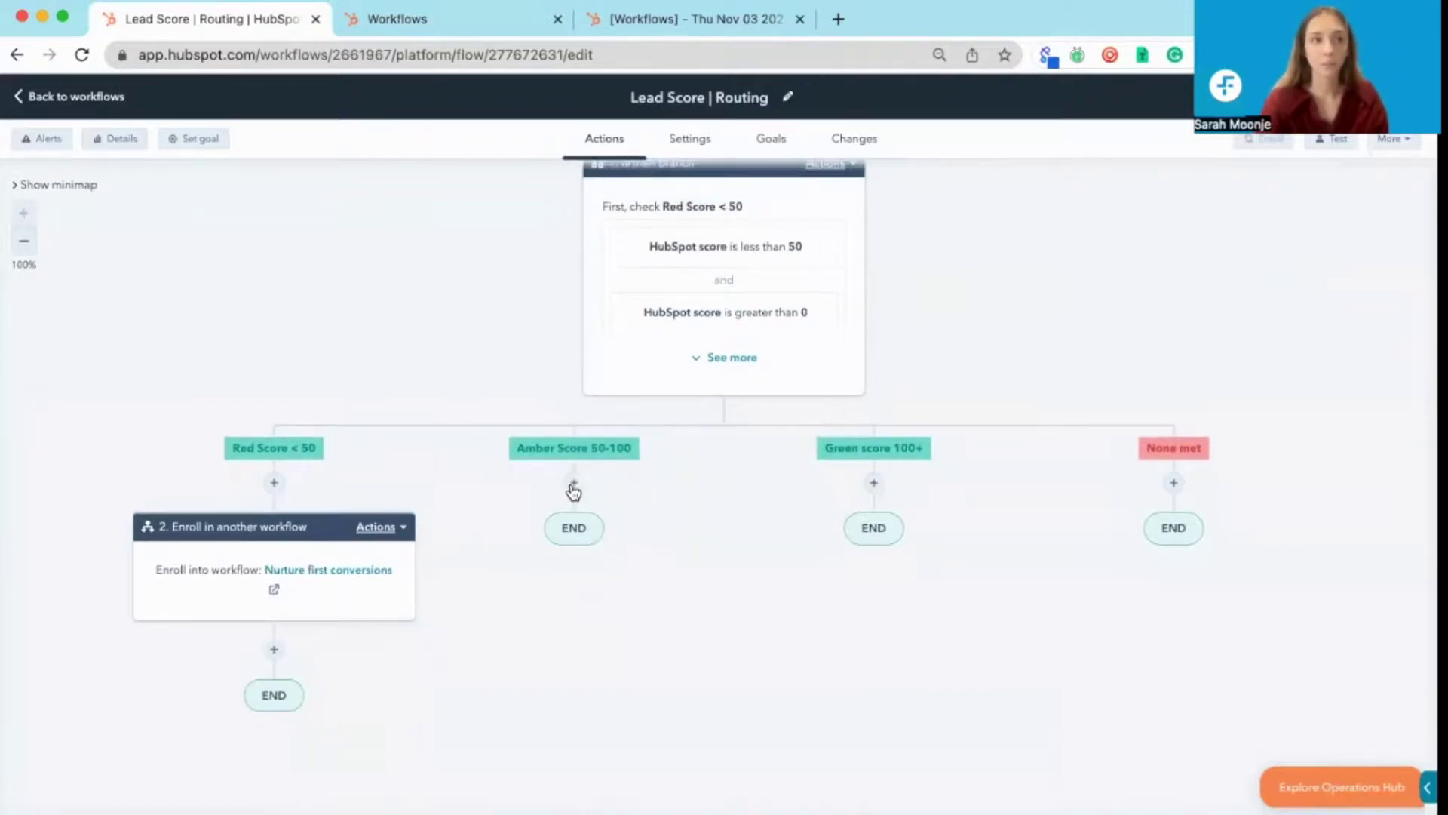
click(574, 486)
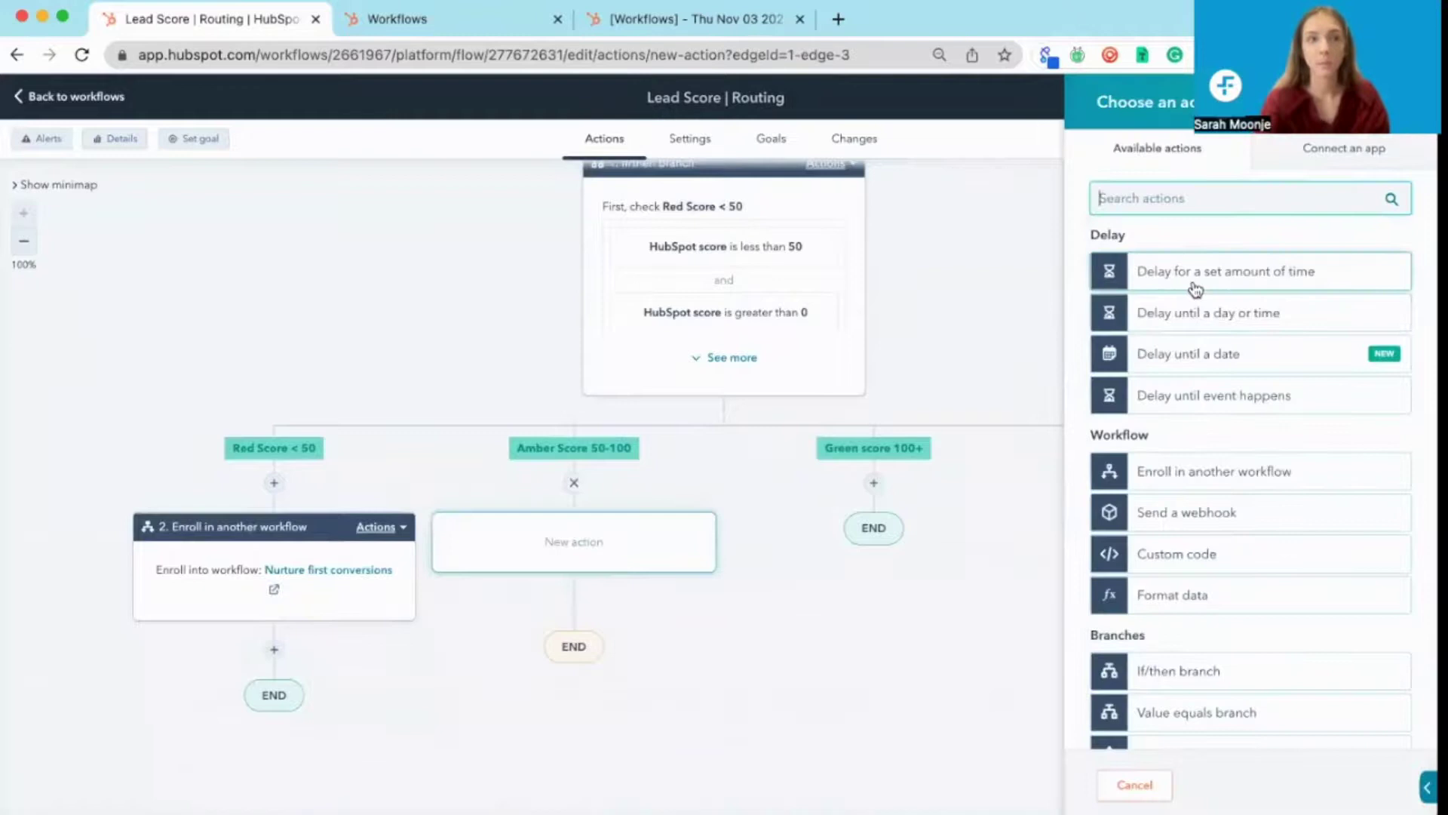
click(1190, 197)
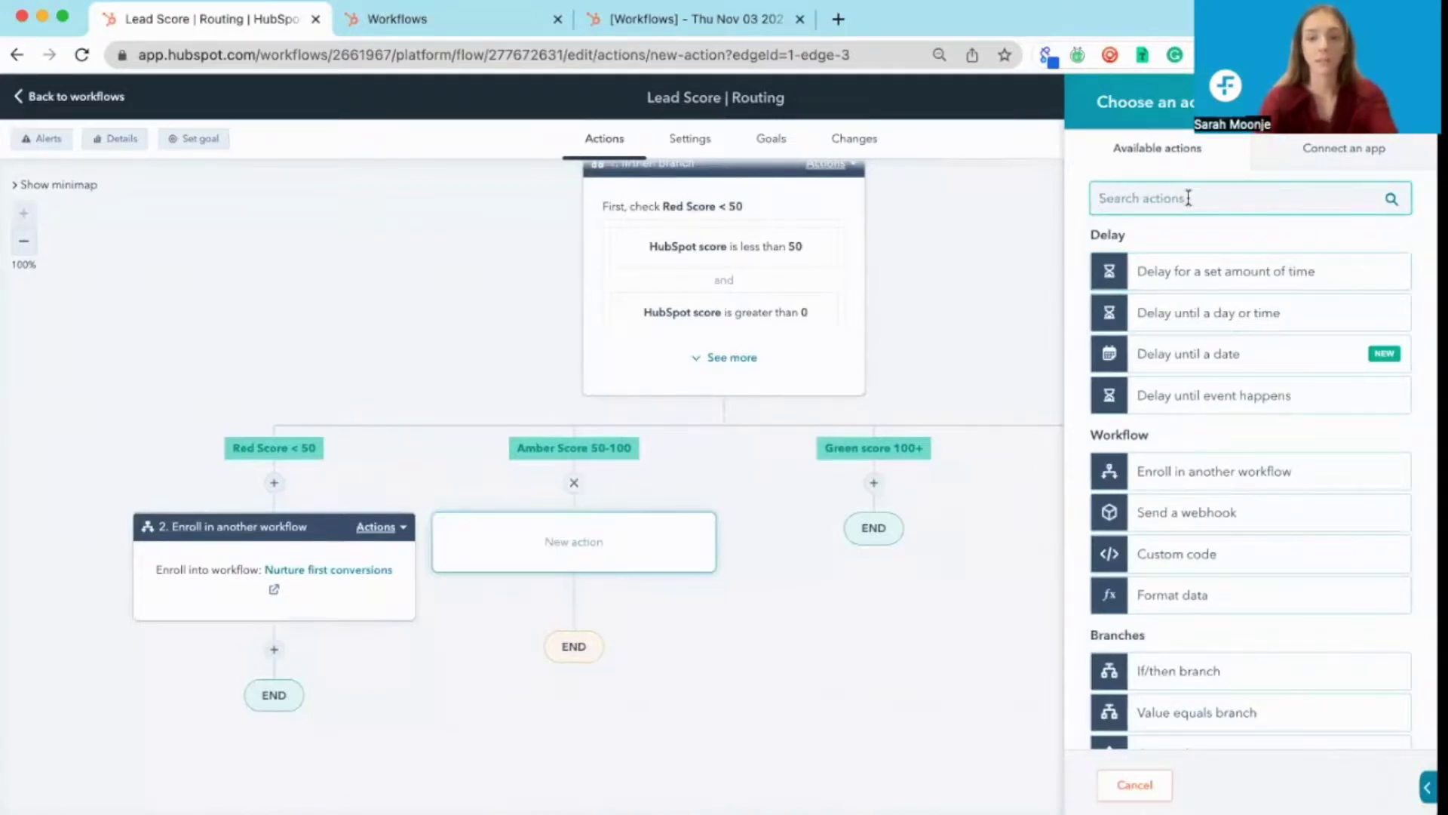
text(task)
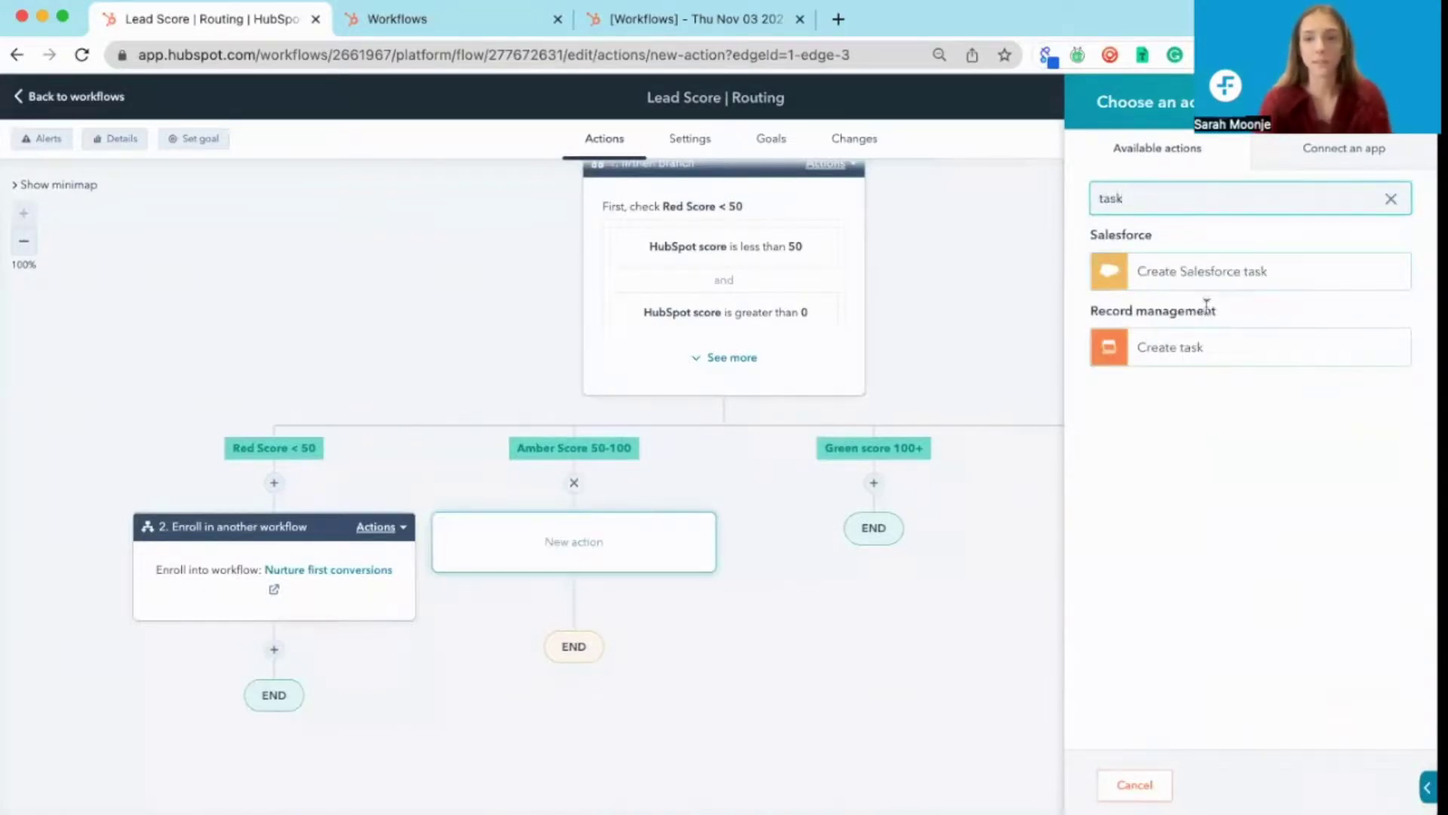
click(1184, 363)
click(1137, 198)
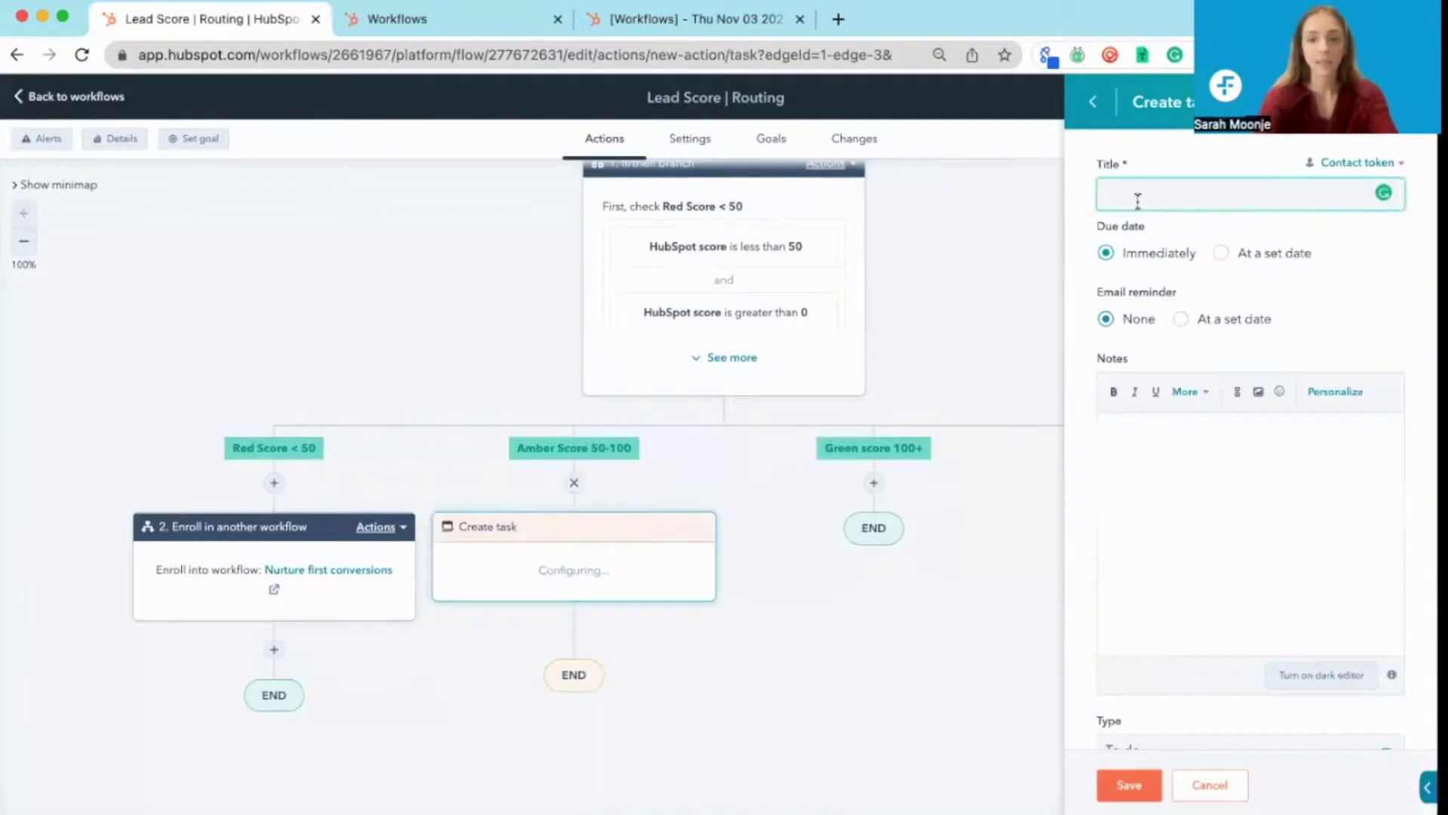
text(Marketing)
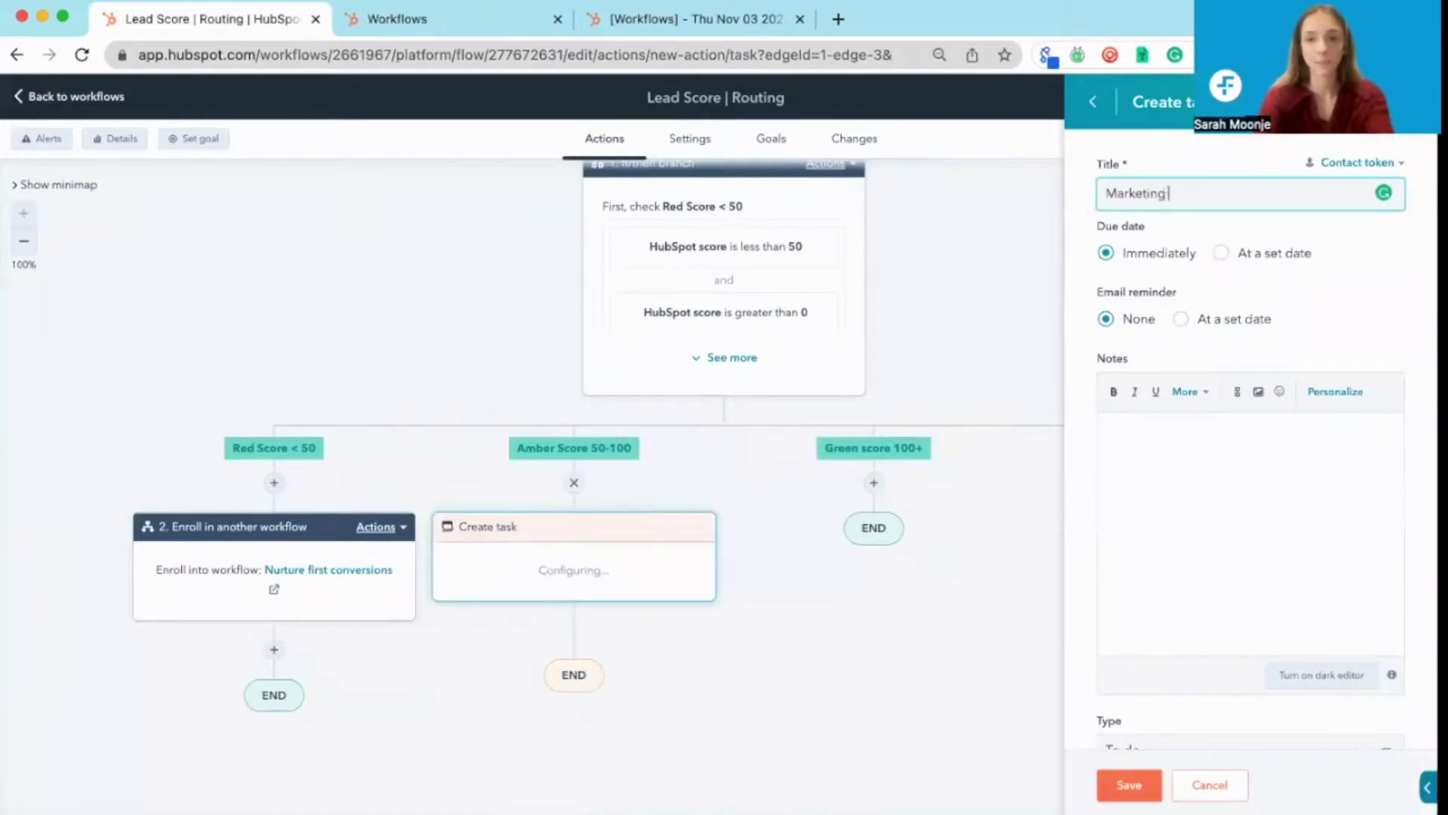
text( Team to follow up)
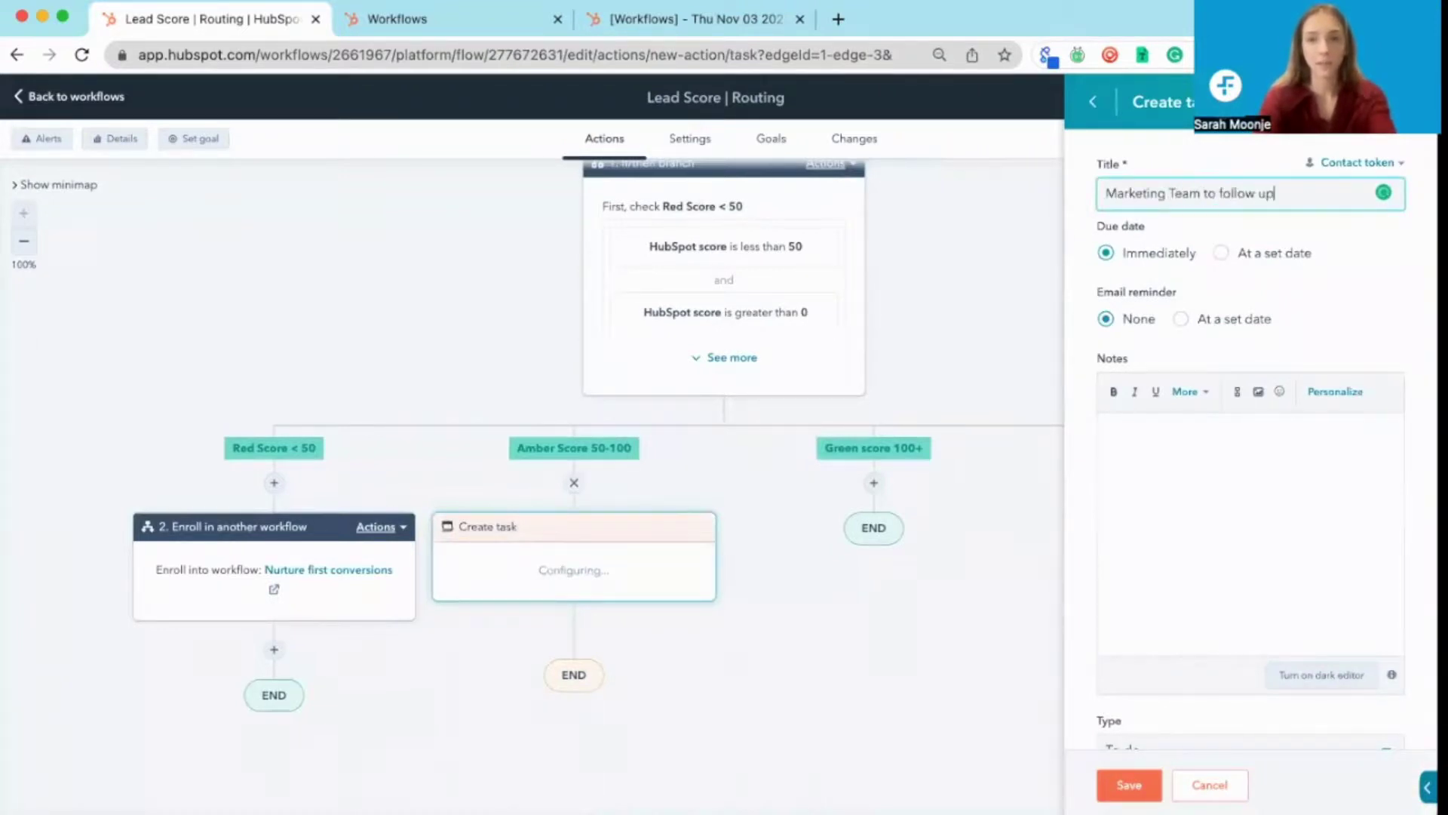
scroll(1143, 484, down, 3)
scroll(1142, 479, down, 2)
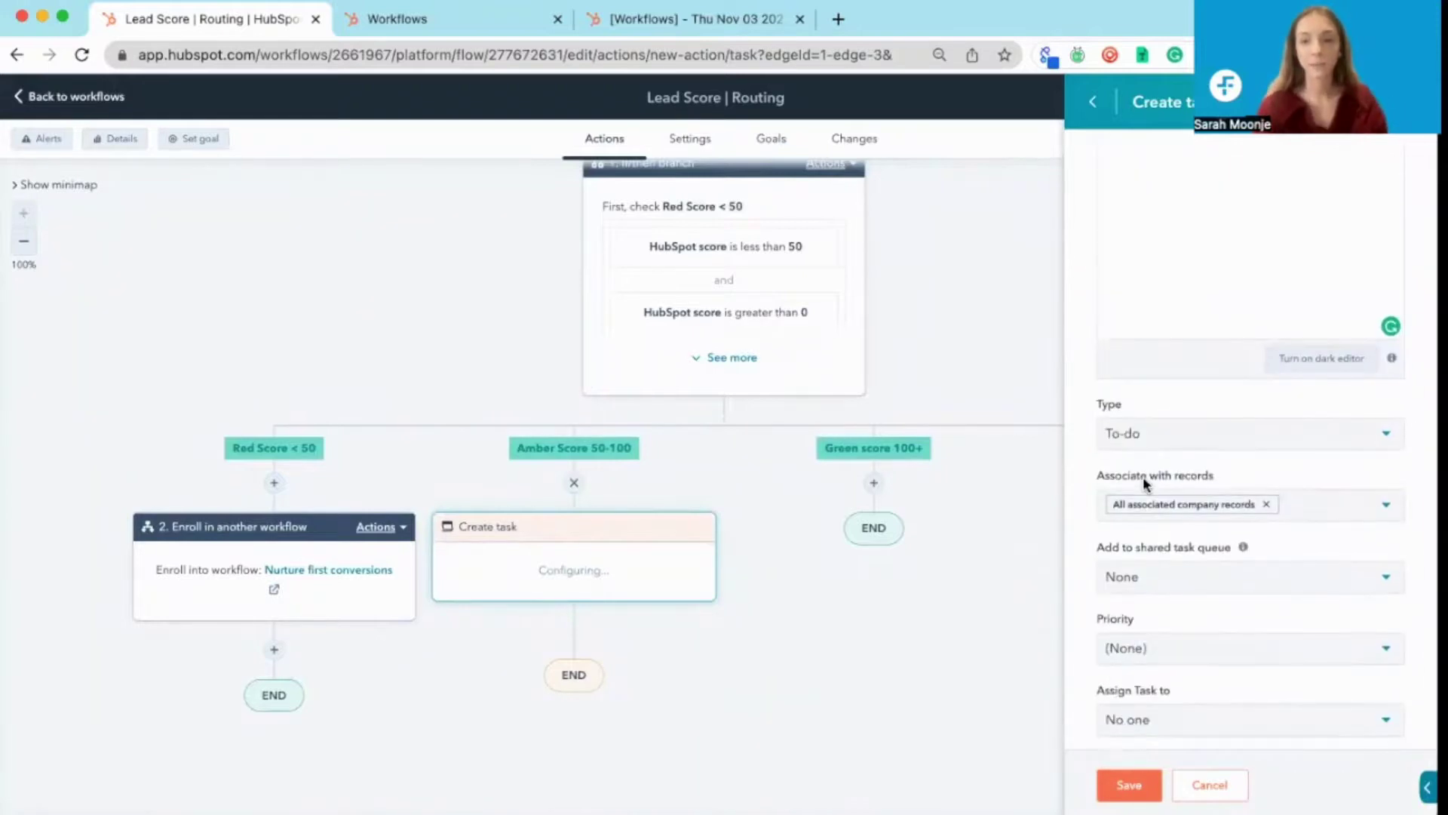
click(1142, 720)
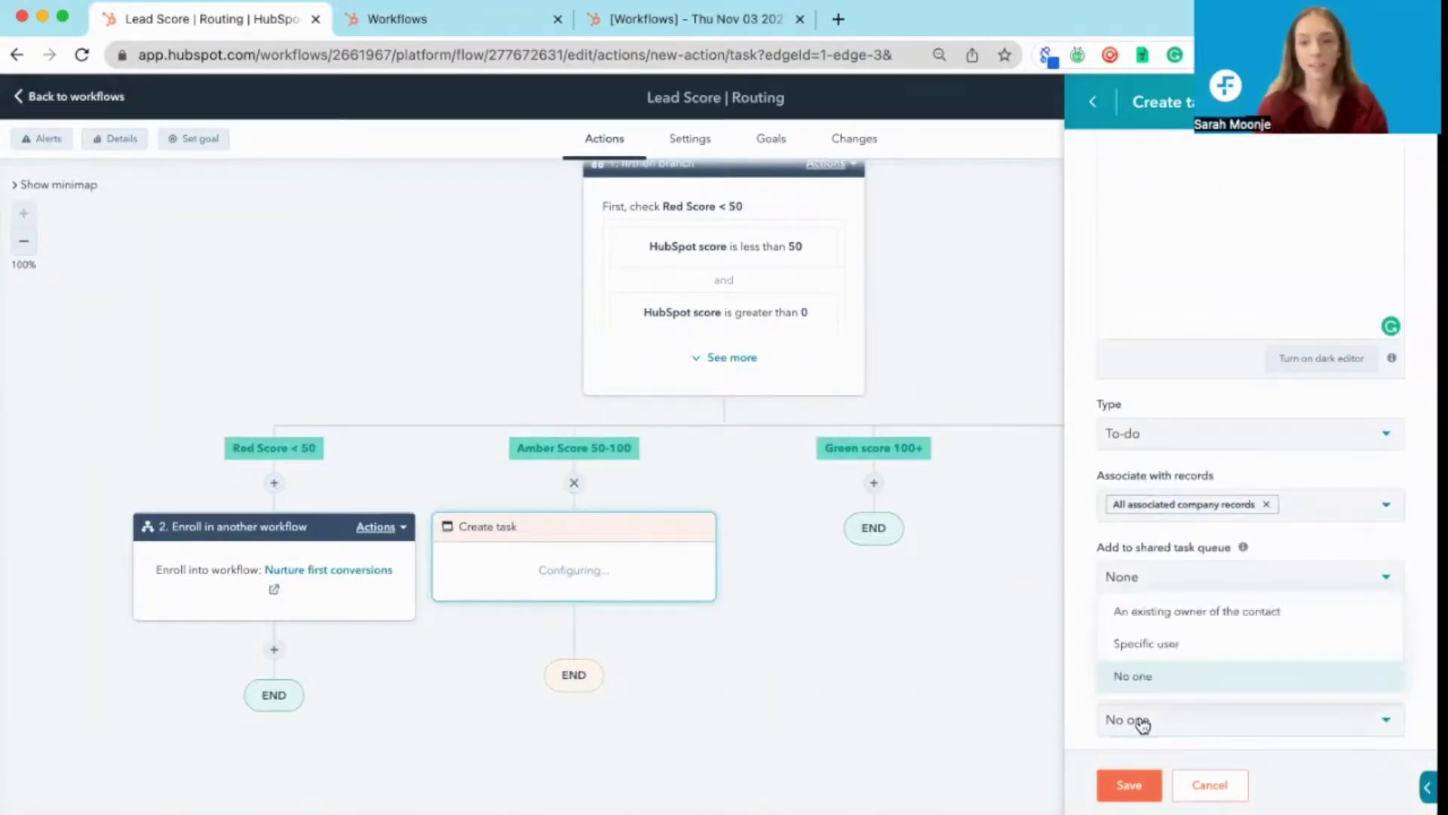
click(1170, 626)
click(1129, 789)
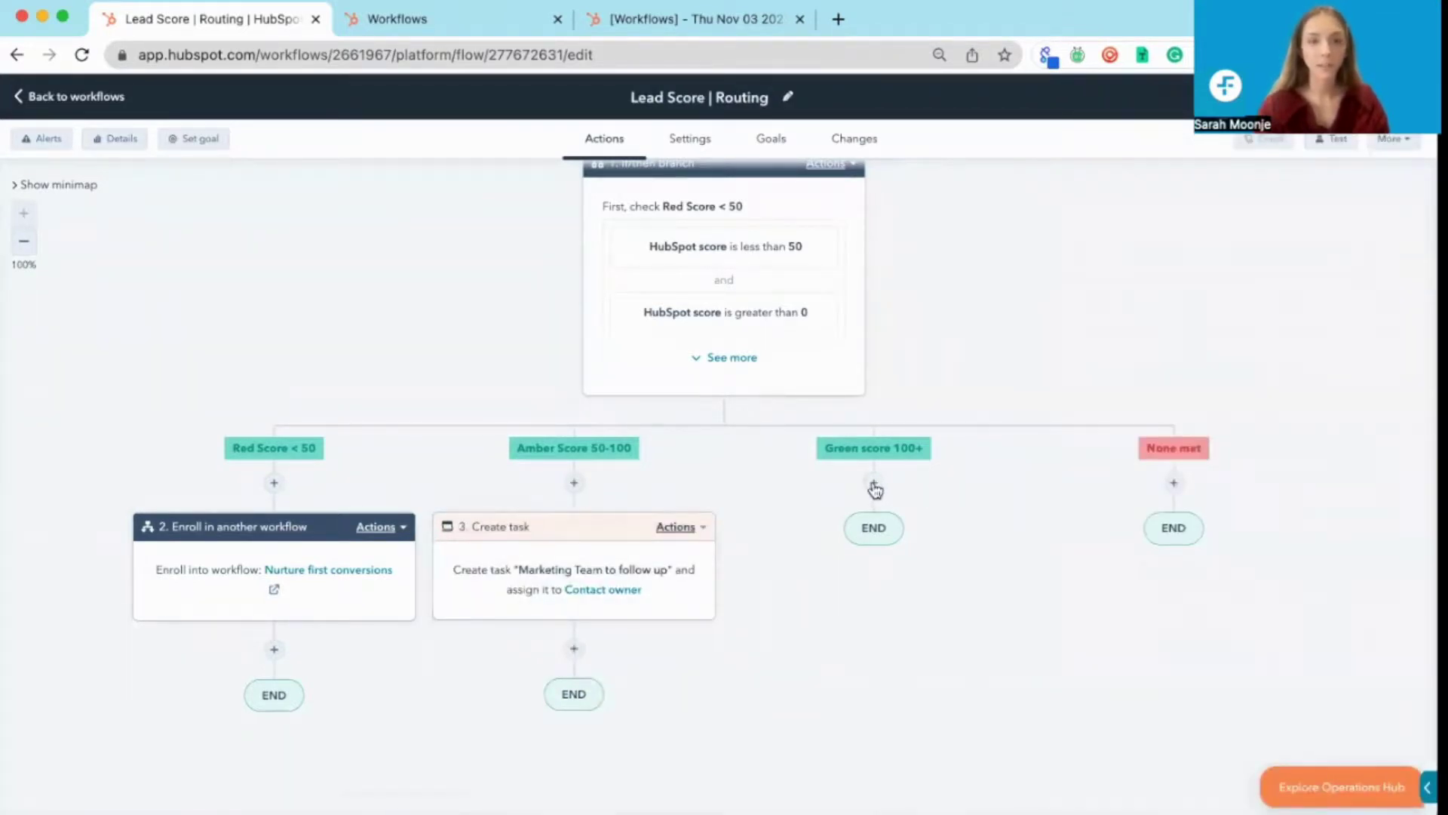
Step: Add a Rotate record to owner action overwriting owners, rotating among the Sales Executives team
click(873, 485)
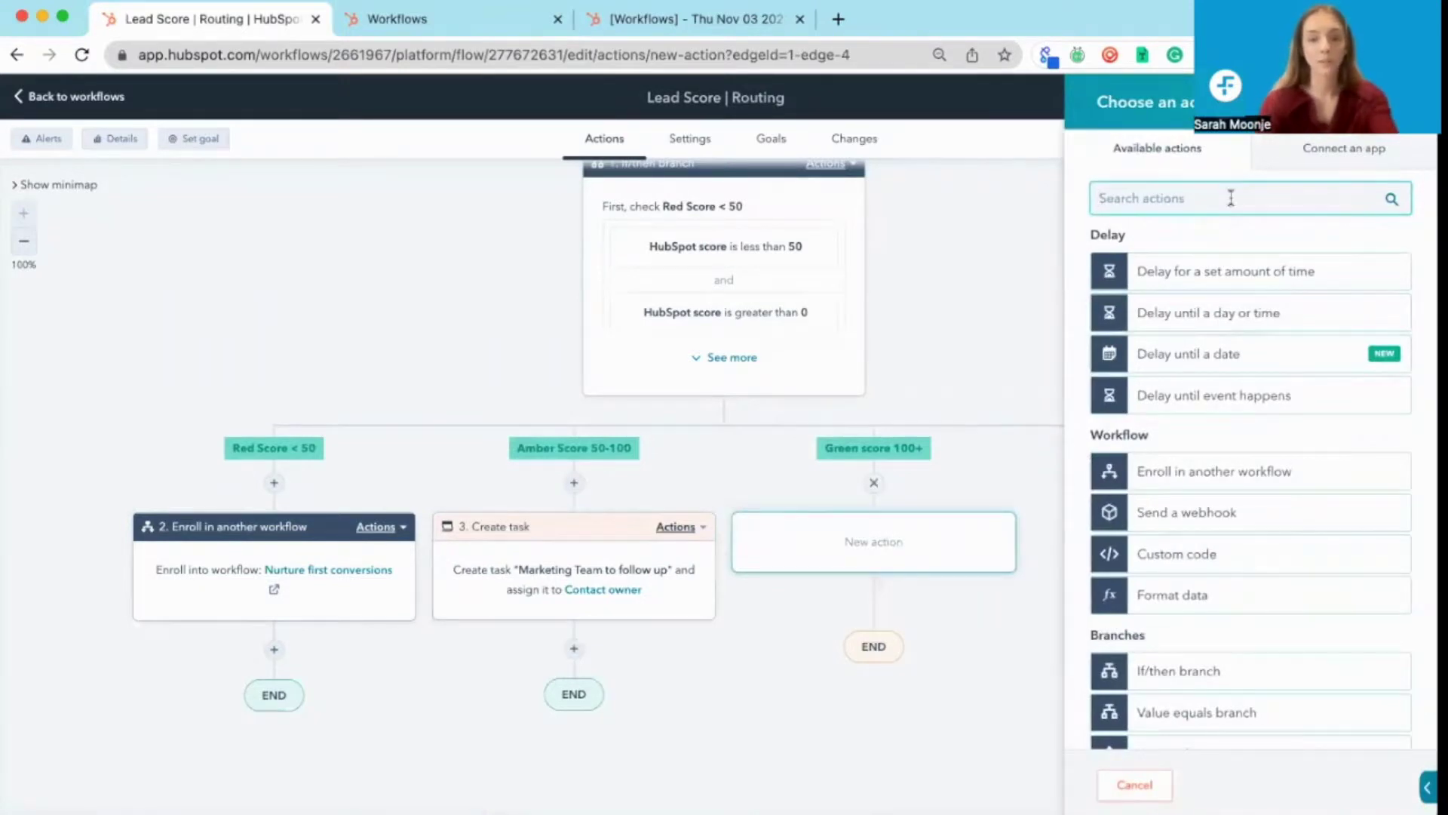
text(rotate)
click(1222, 349)
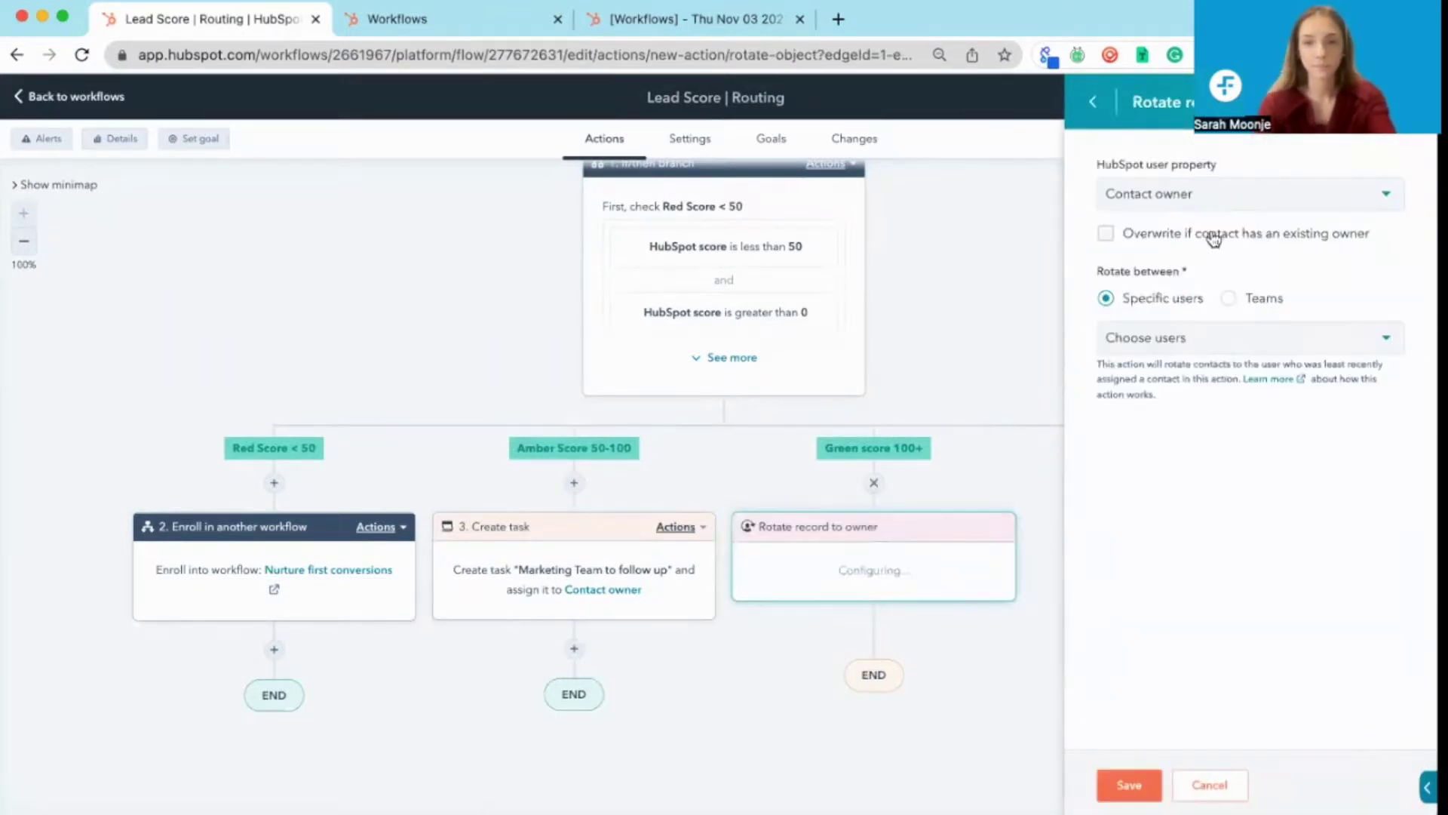
click(1213, 237)
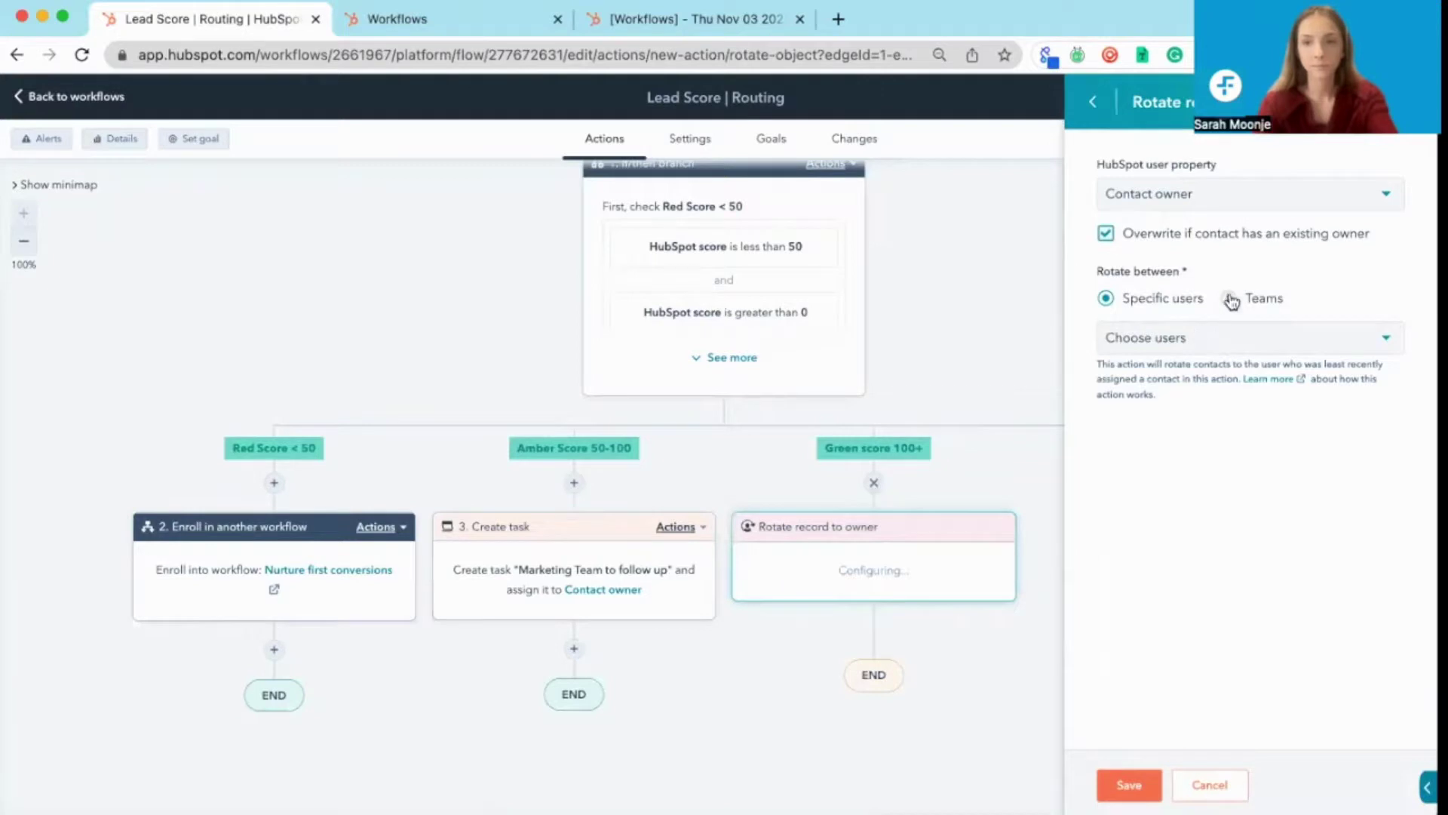
click(1229, 298)
click(1196, 338)
text(sales)
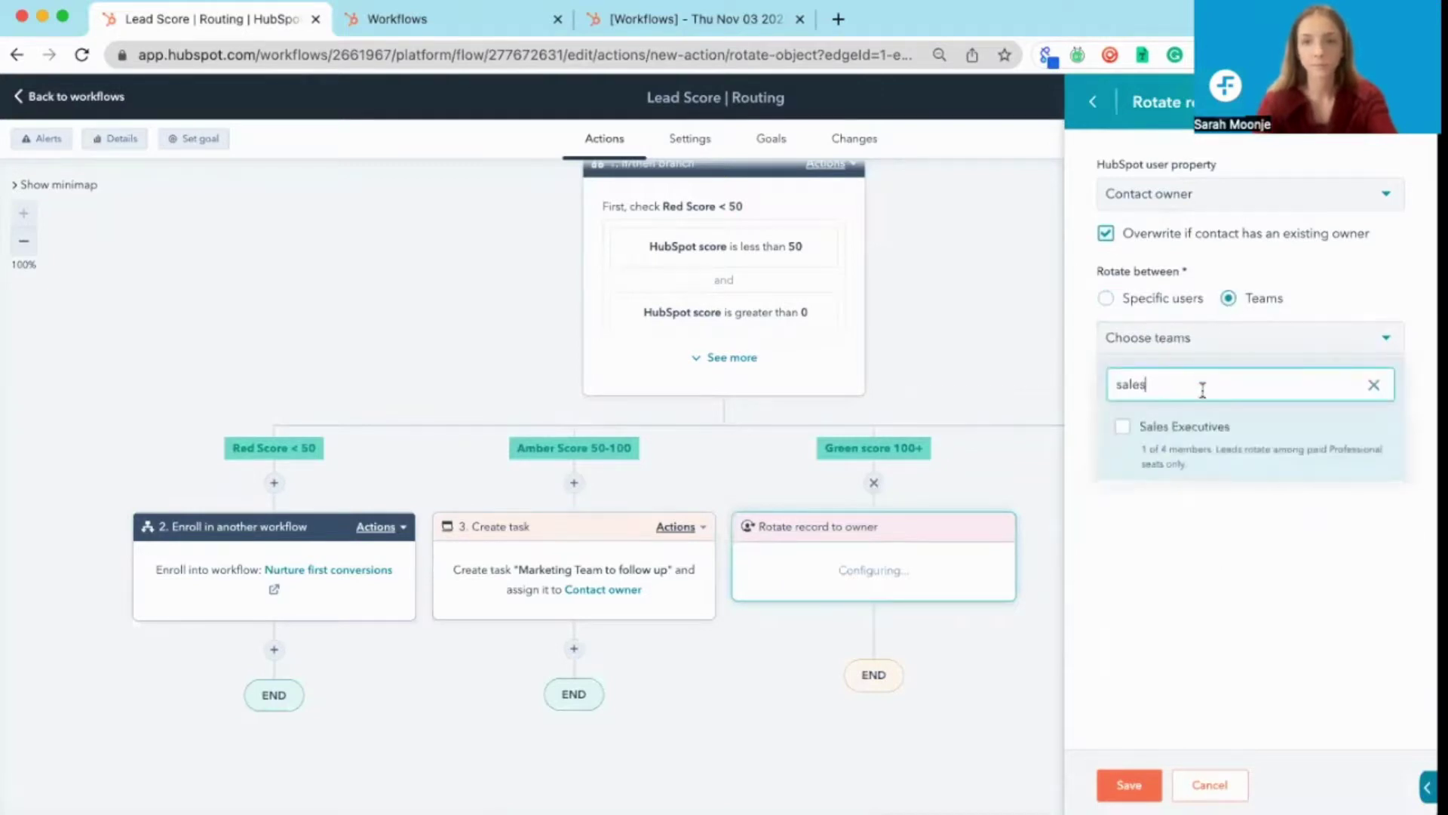
click(1122, 426)
click(1177, 559)
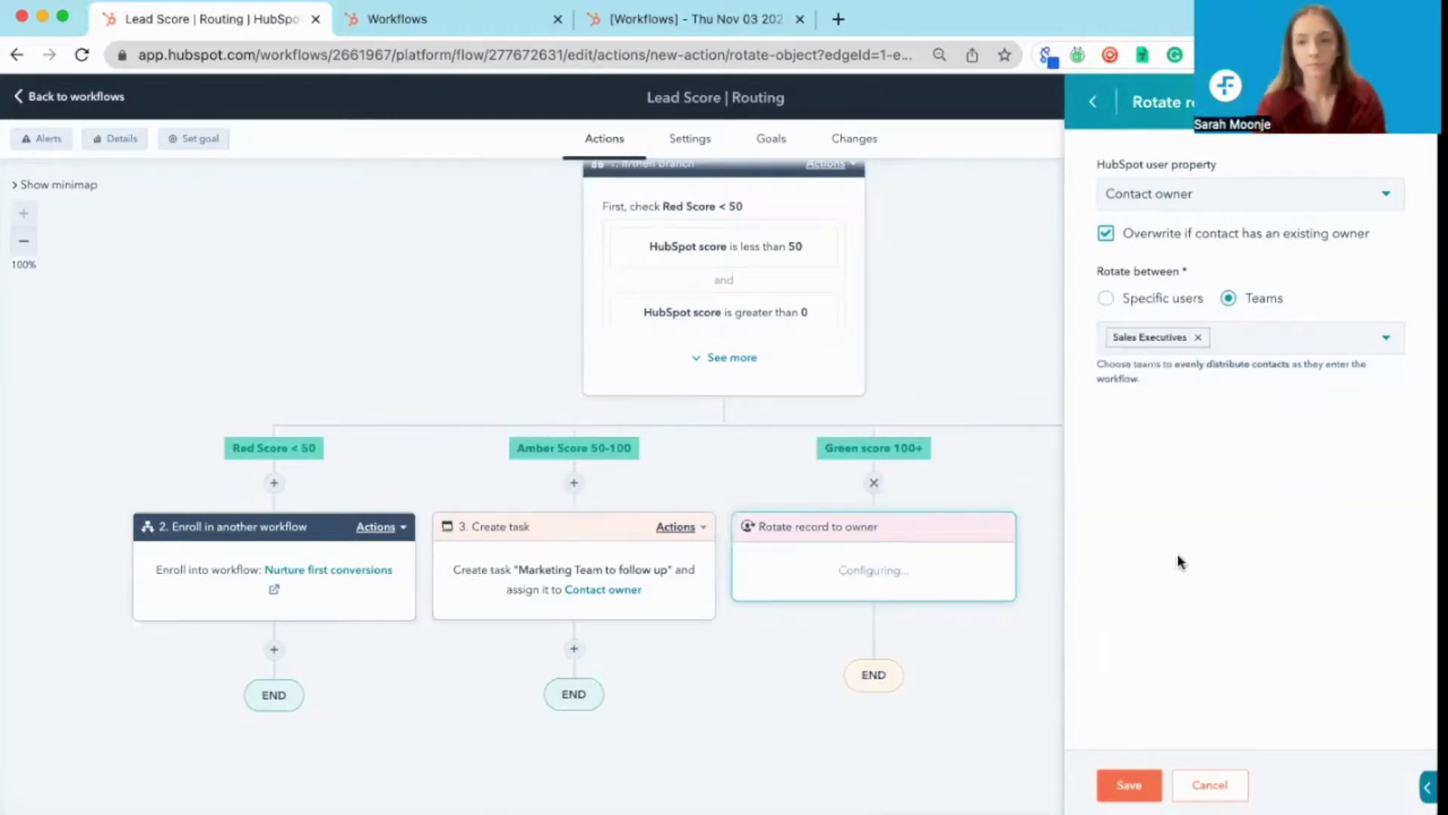
click(1130, 771)
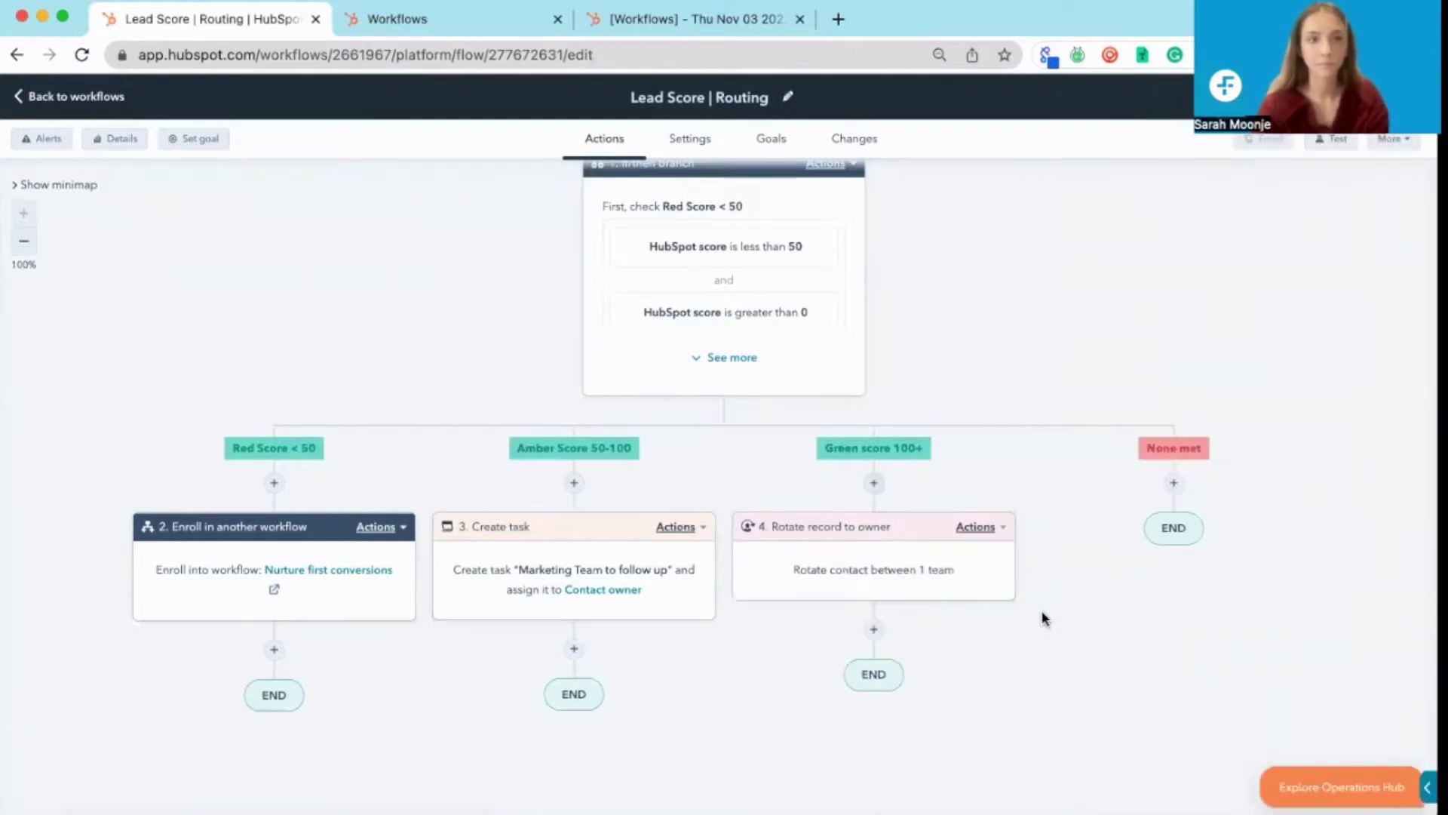
Step: Add a Create task 'Prepare for follow up to start a deal' assigned to the contact owner
click(874, 630)
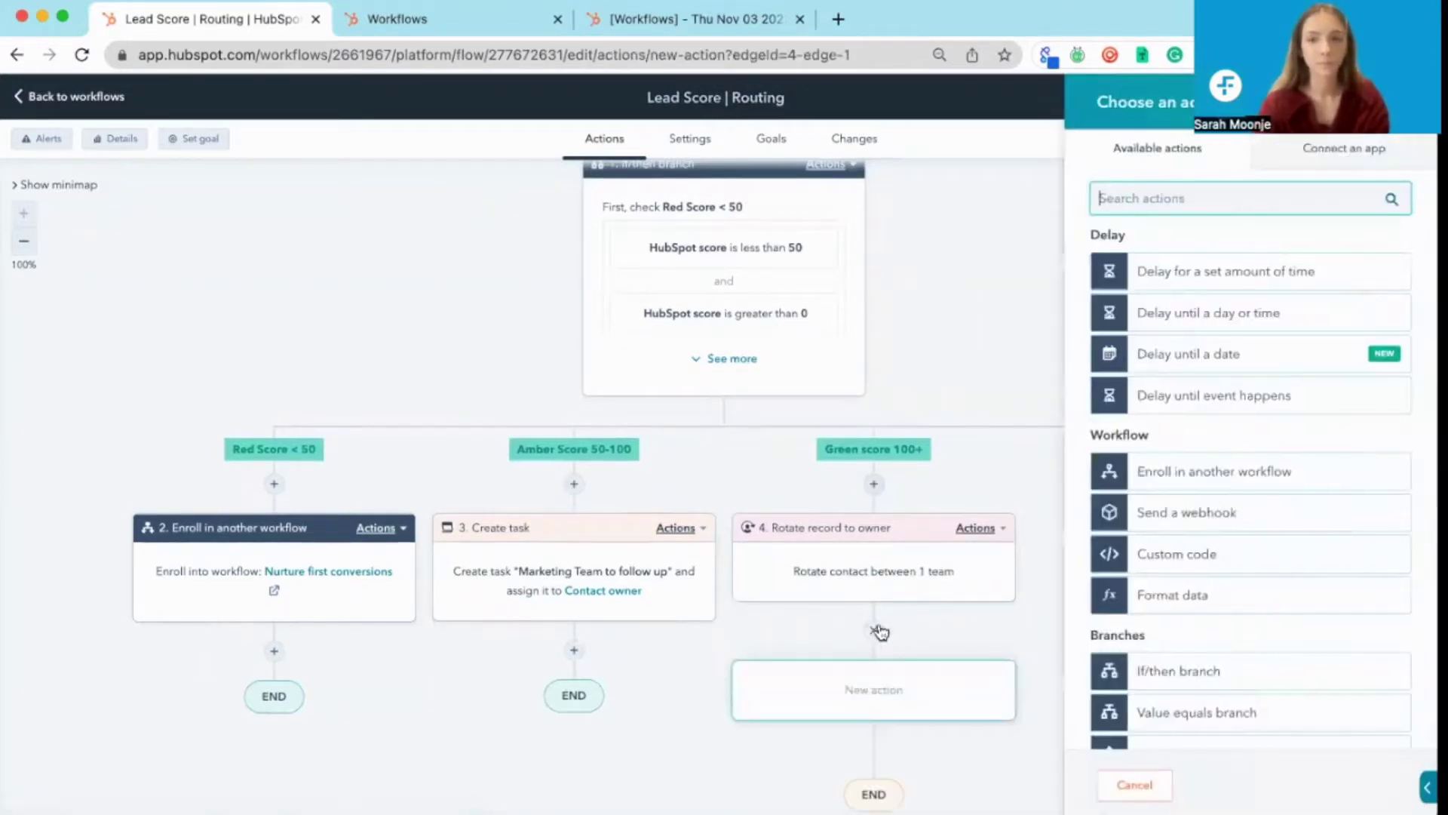
text(task)
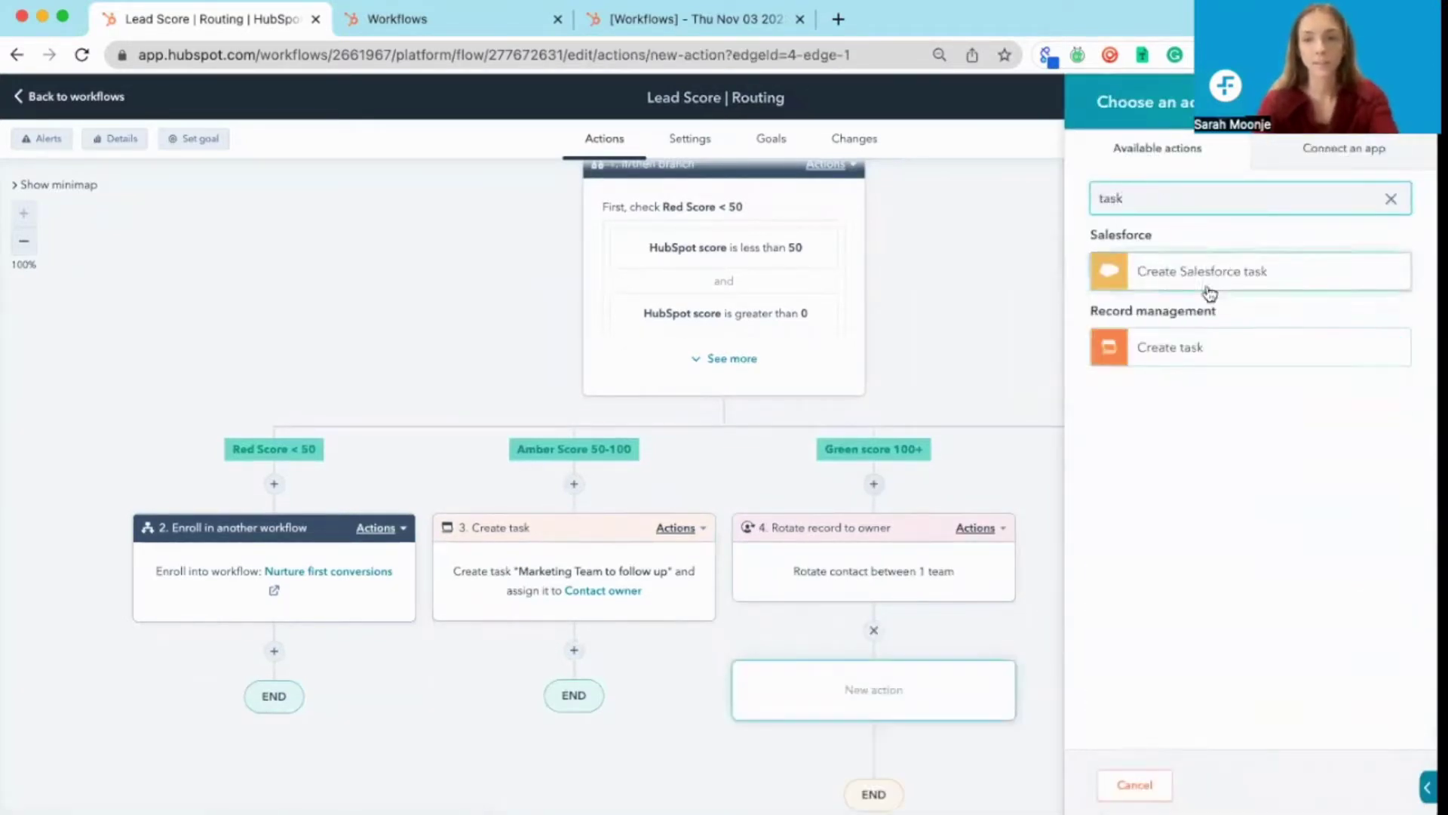
click(1181, 368)
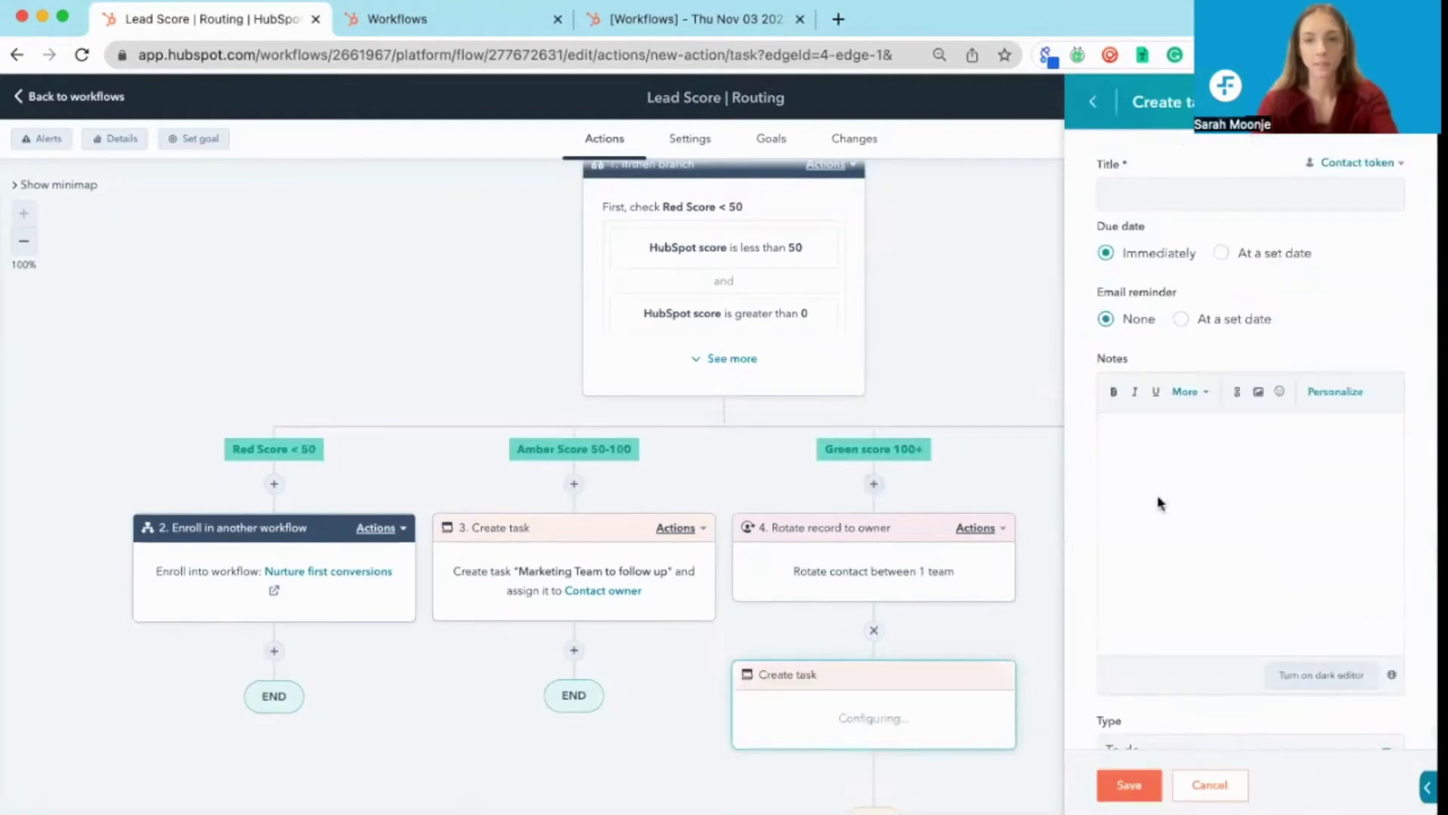
click(1152, 197)
text(P)
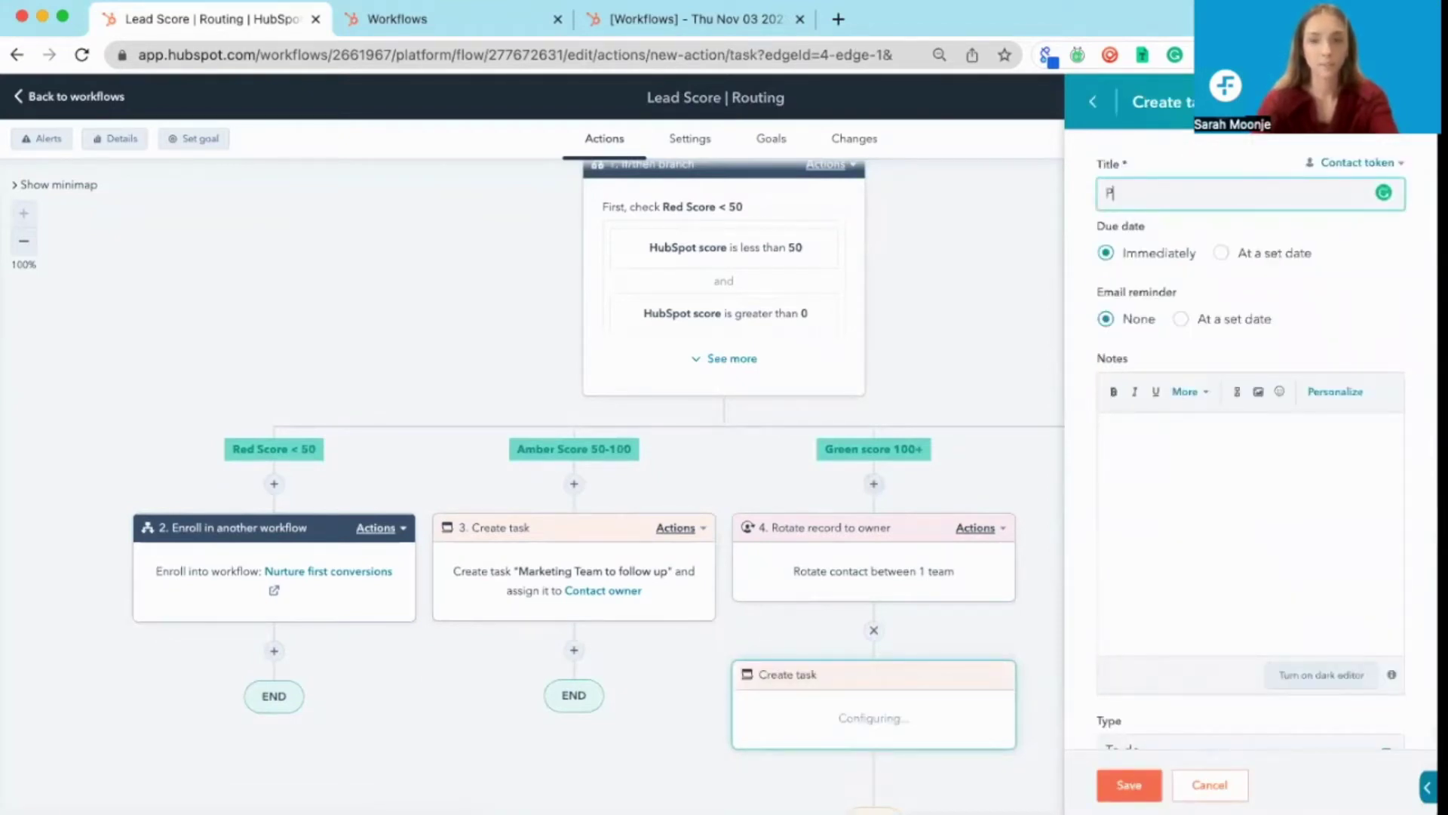
text(repare for fo)
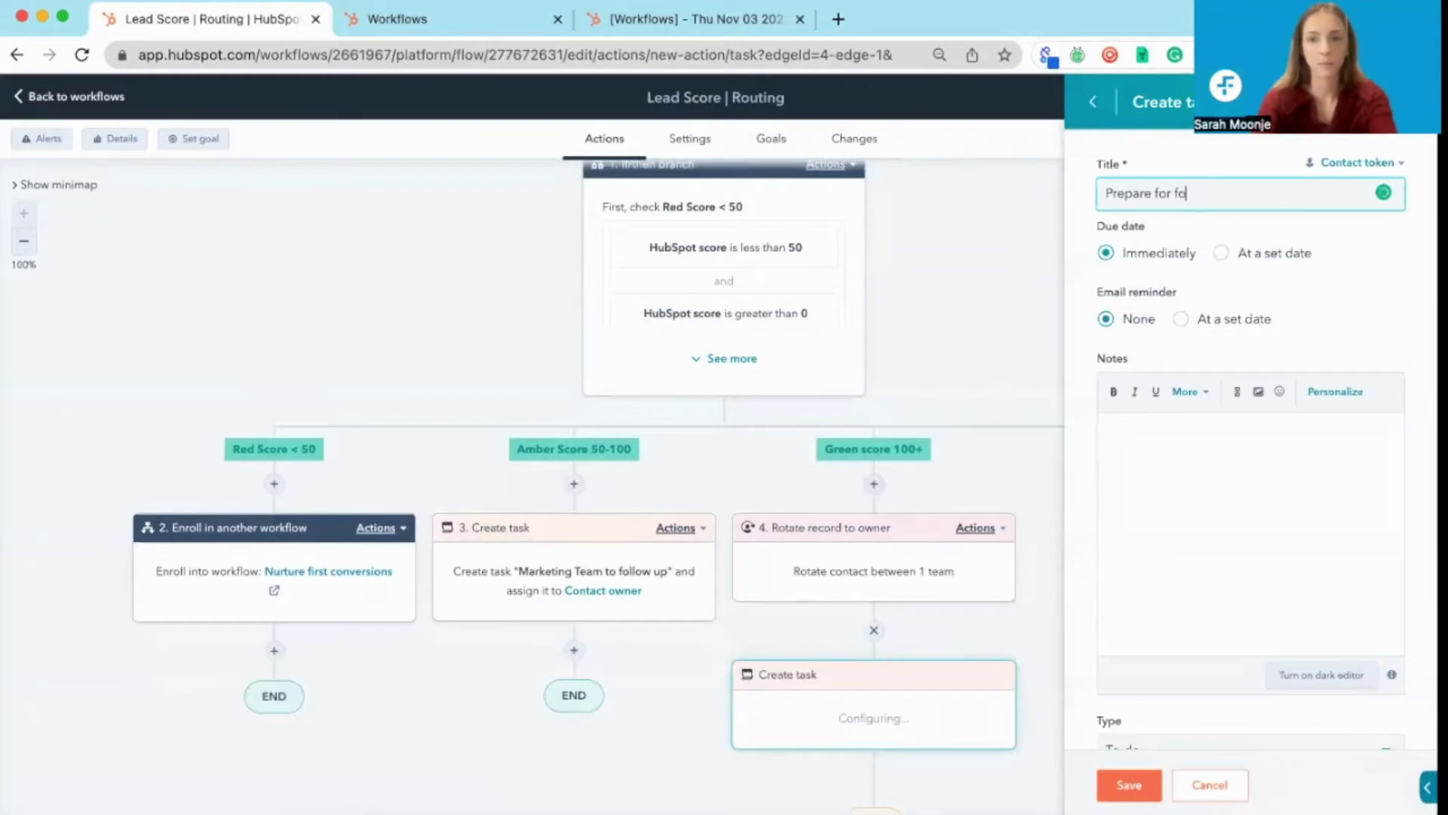
text(llow up )
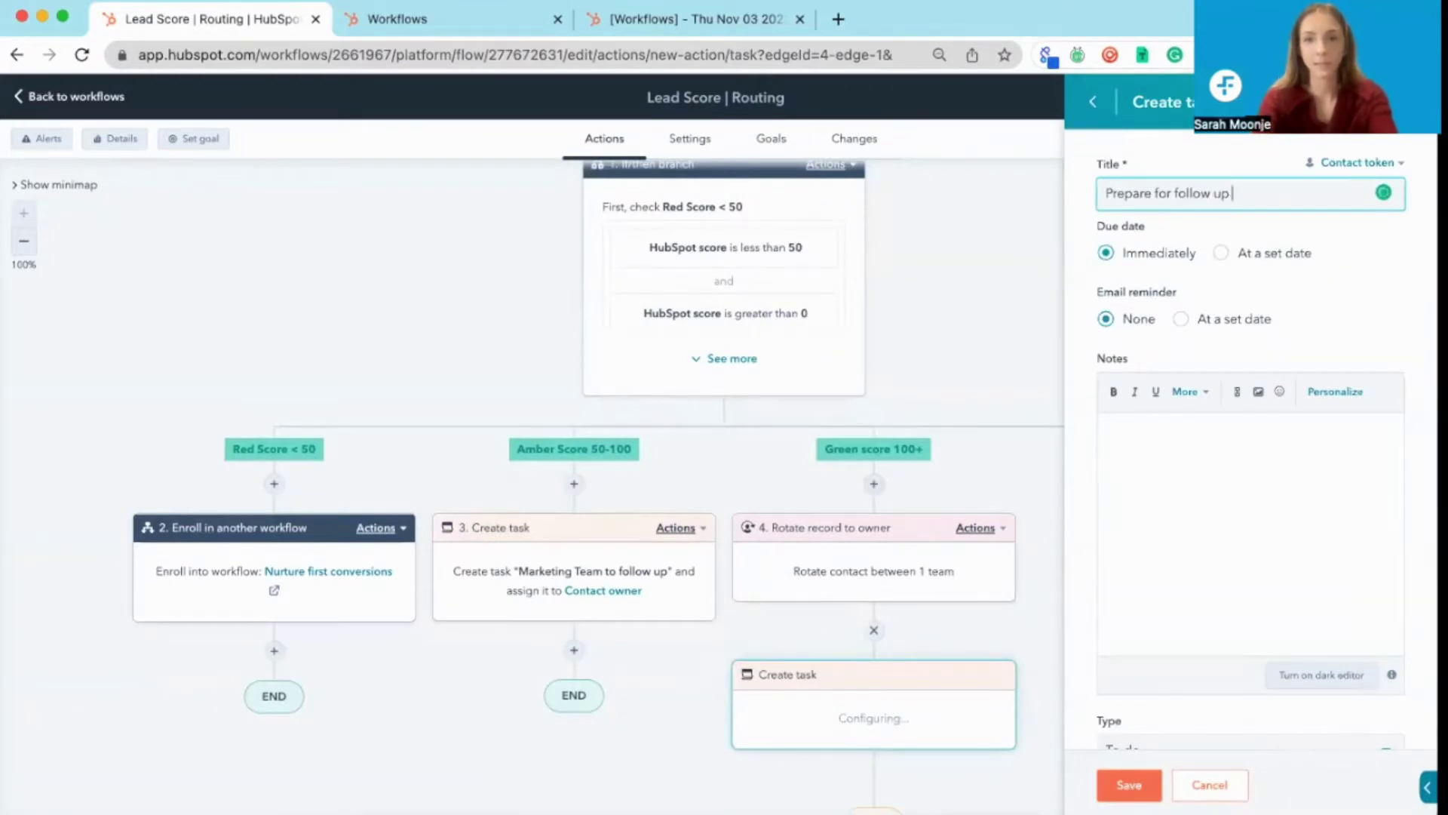
text(to start a deal)
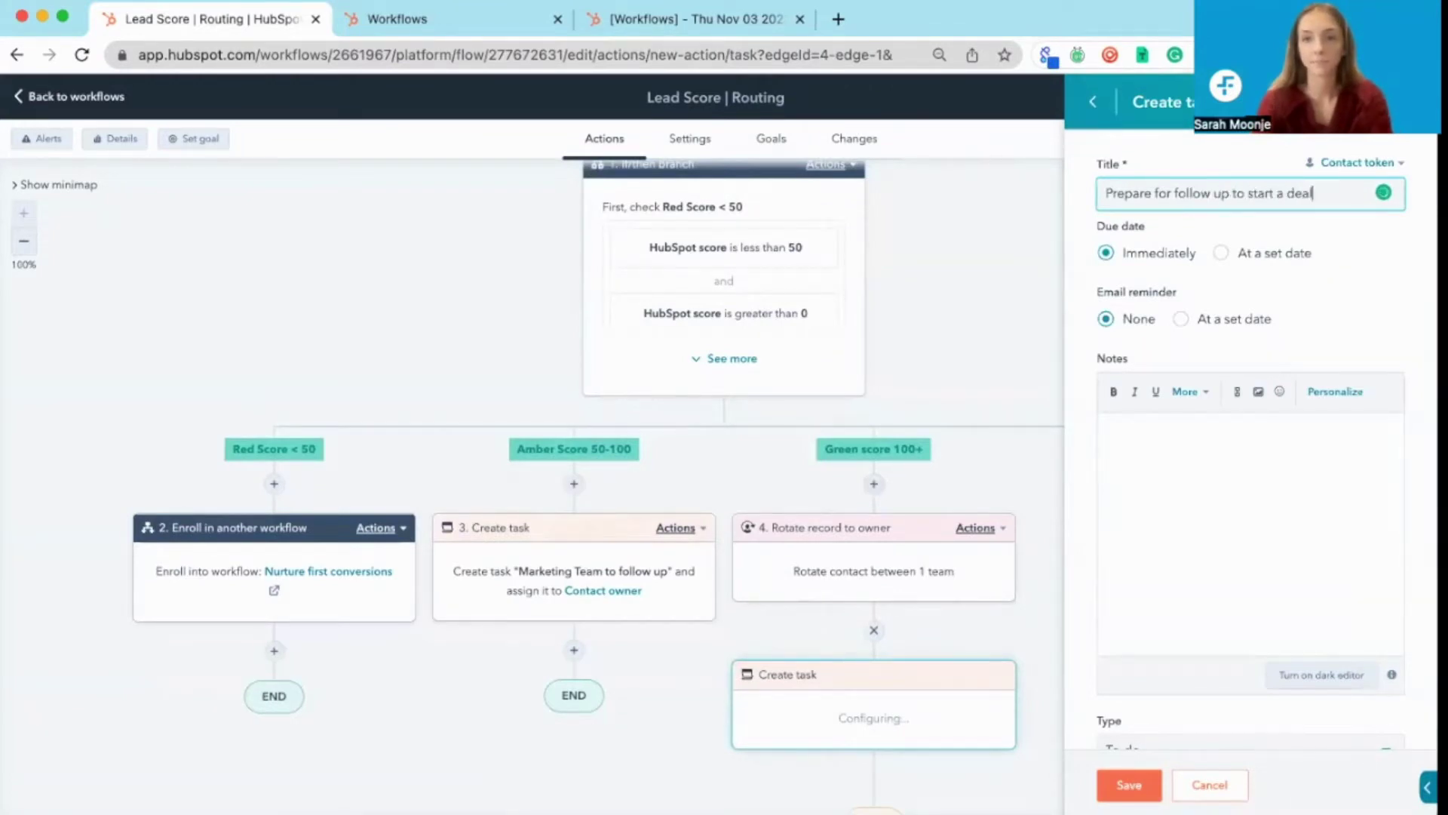
click(1193, 489)
scroll(1157, 679, down, 5)
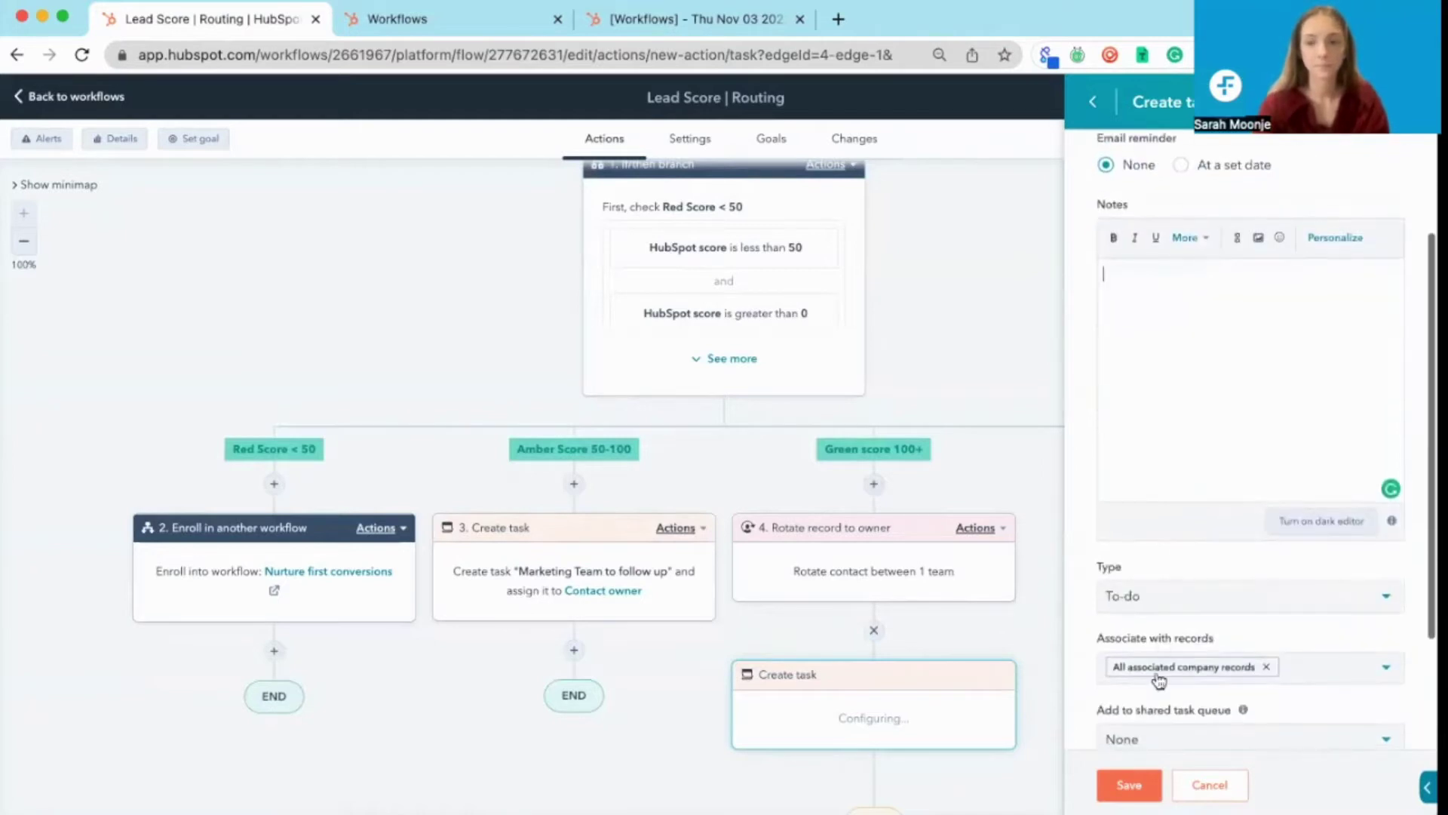
click(1138, 714)
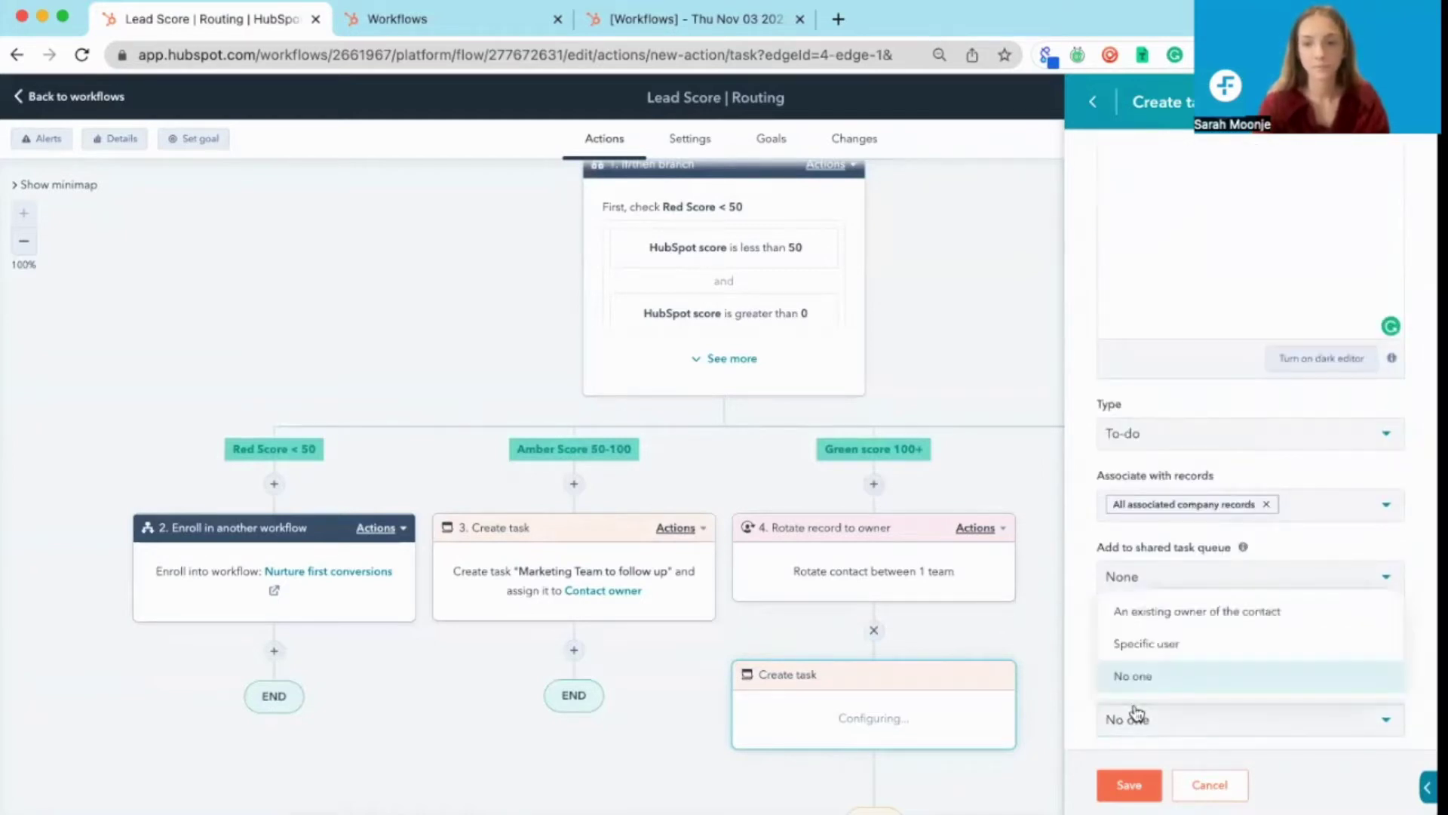
click(1156, 621)
click(1129, 785)
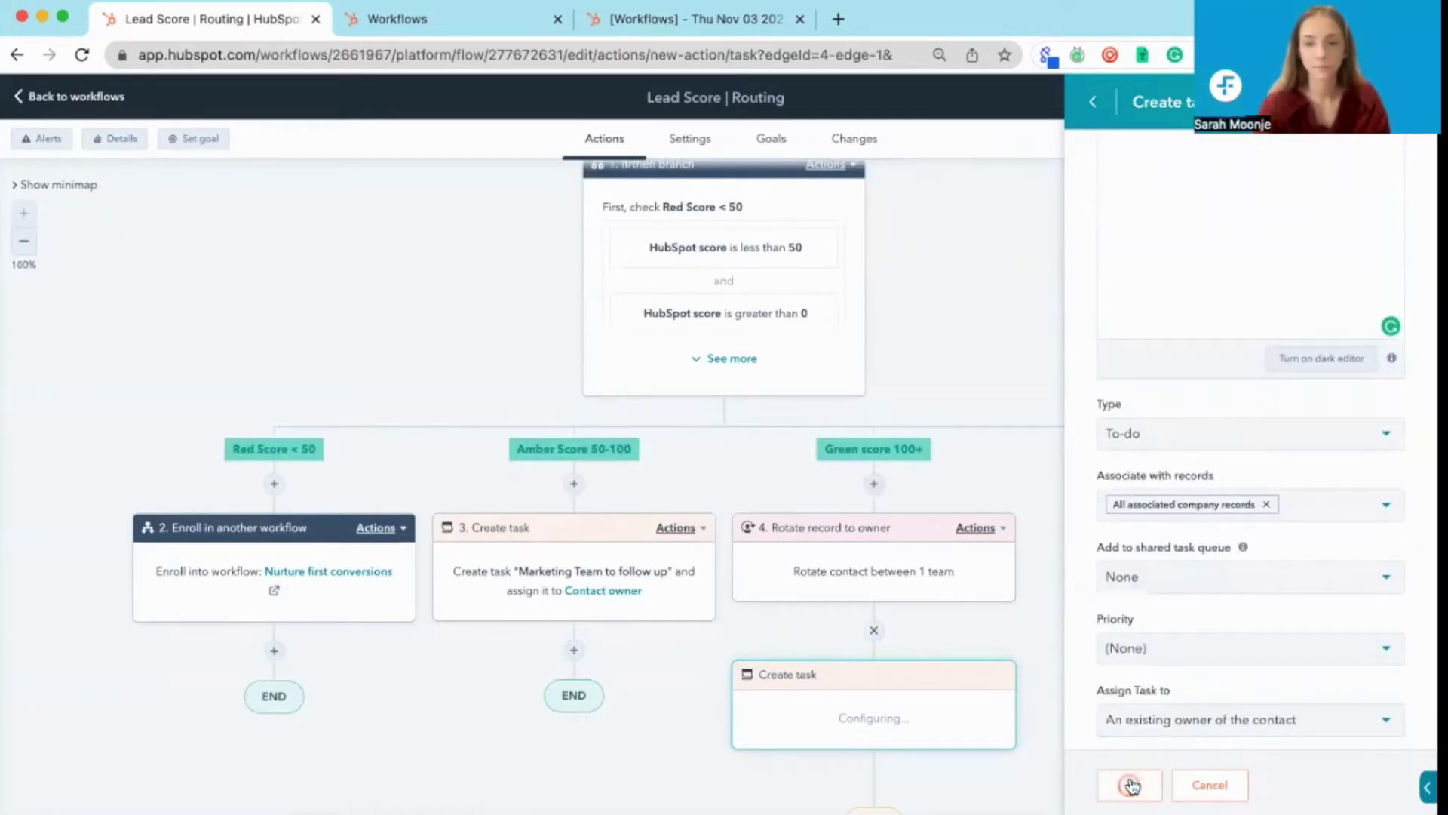
scroll(1111, 682, down, 2)
scroll(1111, 683, up, 2)
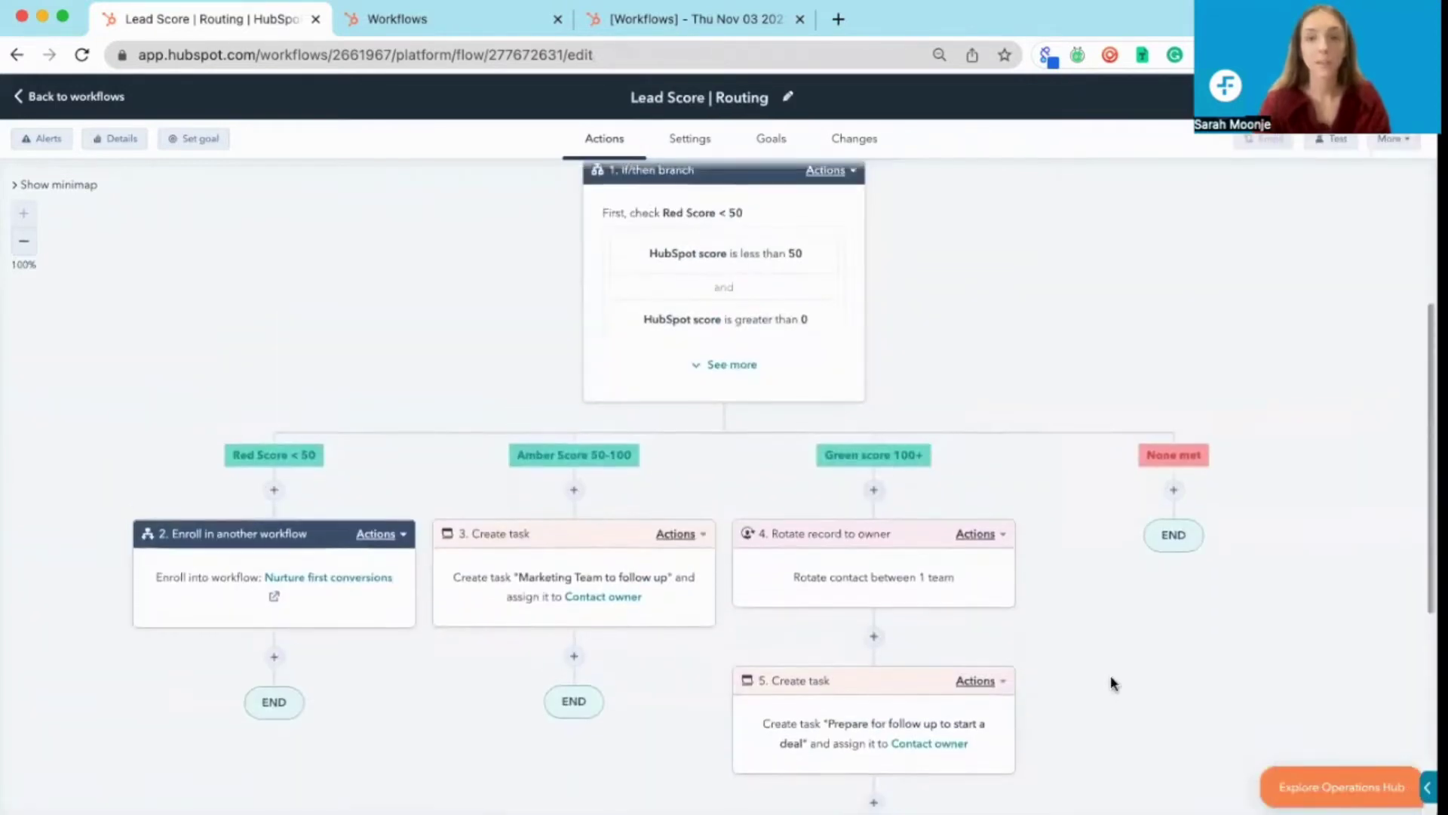